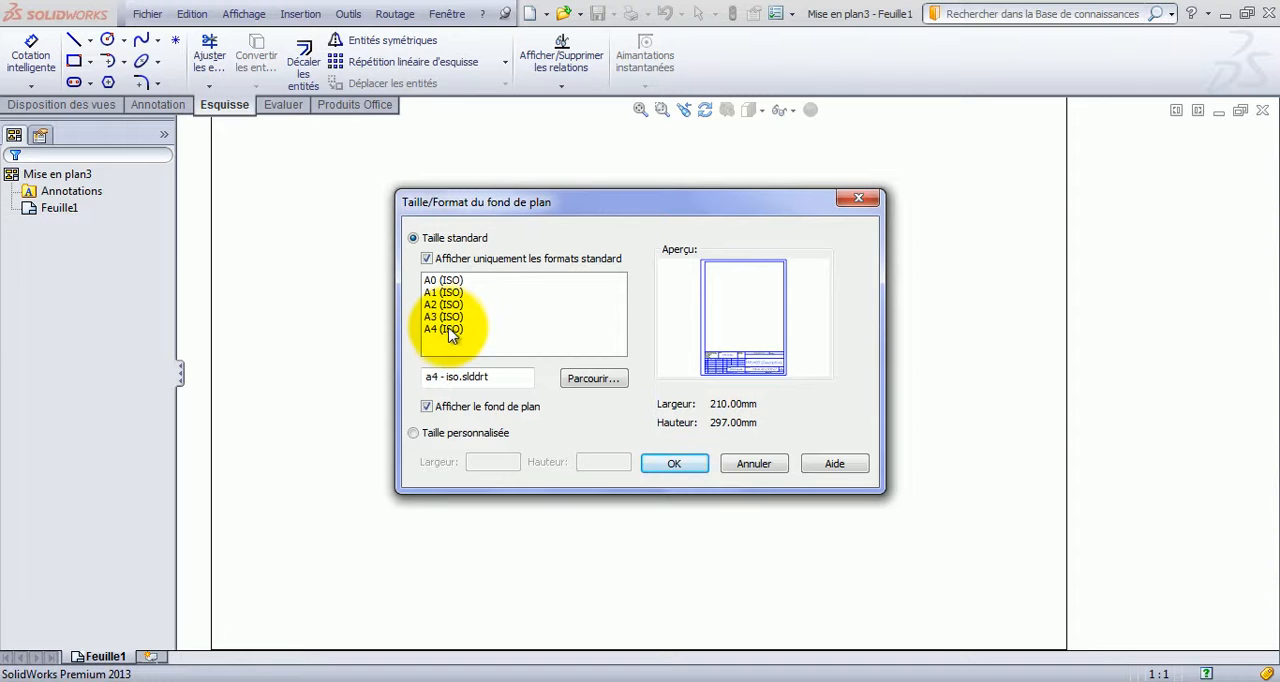
Create the drawing sheet in A4 (ISO) format and dismiss the model view insertion.
left_click(447, 329)
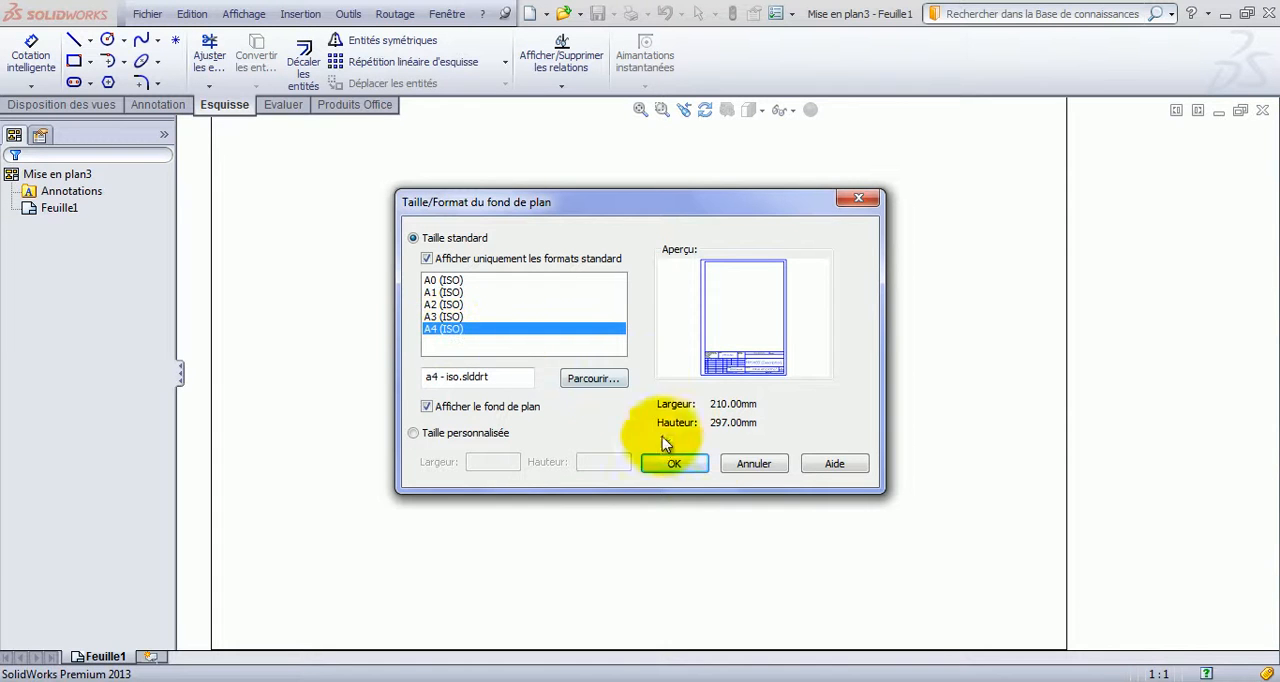
left_click(684, 463)
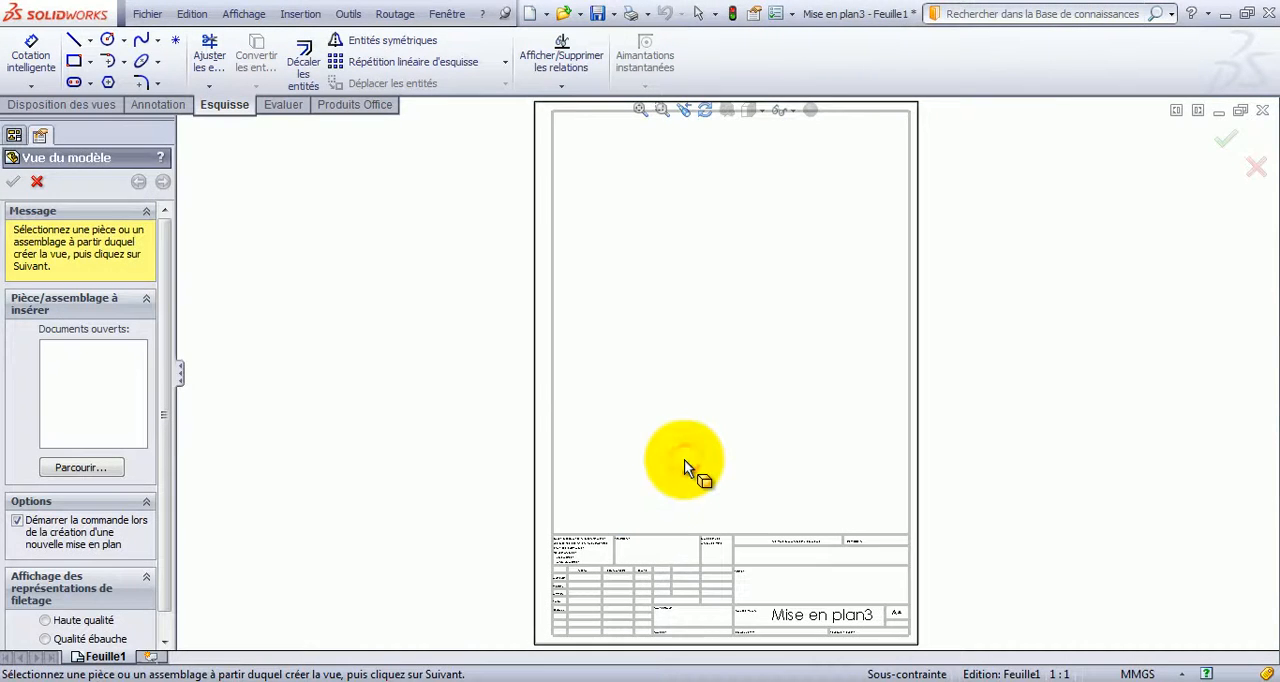
left_click(40, 182)
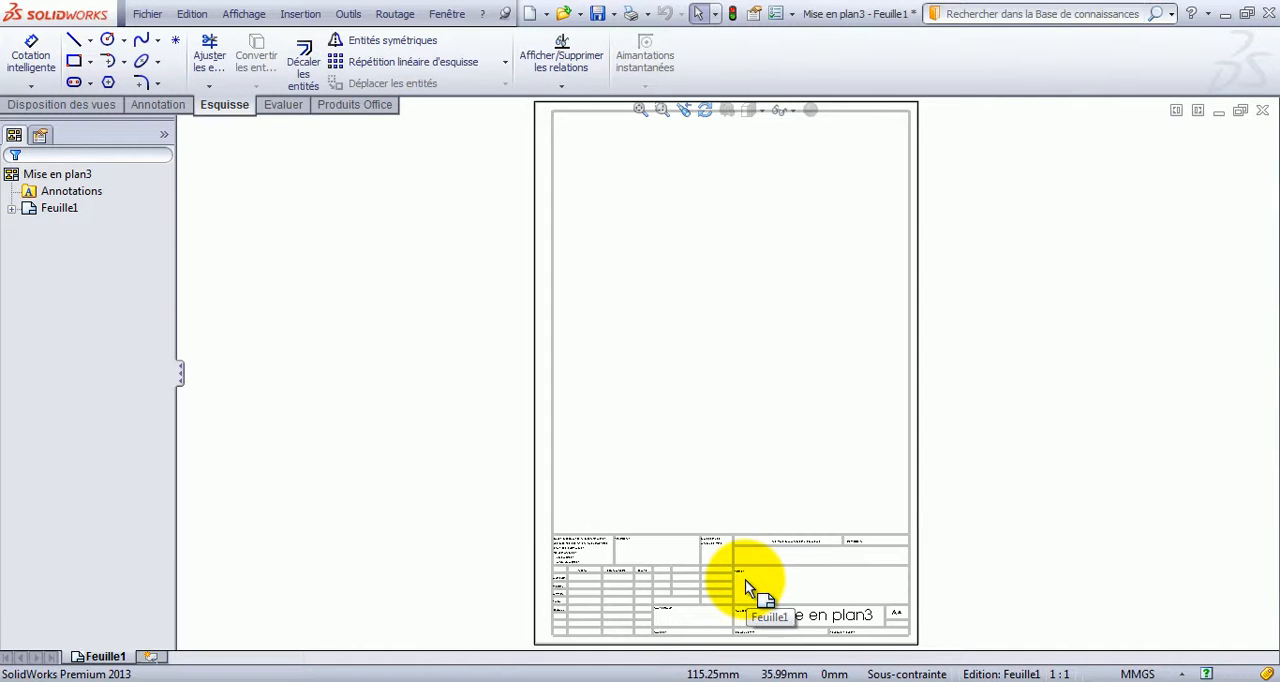
Put the sheet format of Feuille1 into edit mode.
left_click(55, 208)
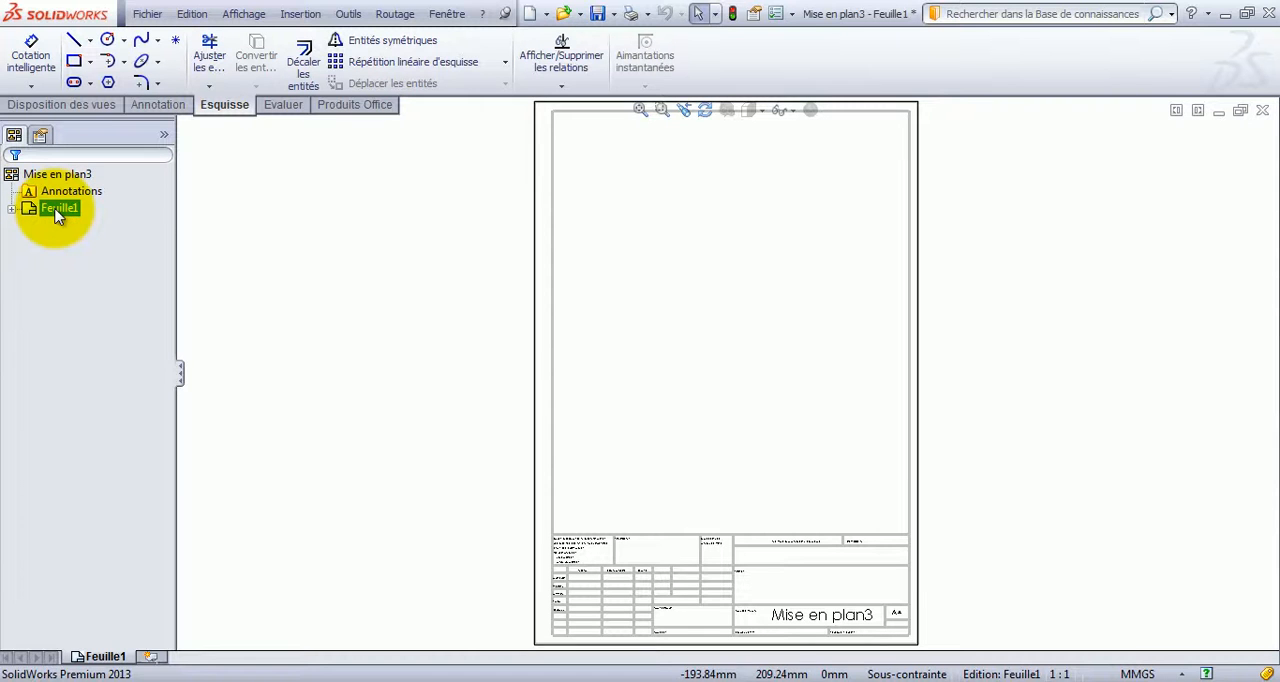
right_click(57, 216)
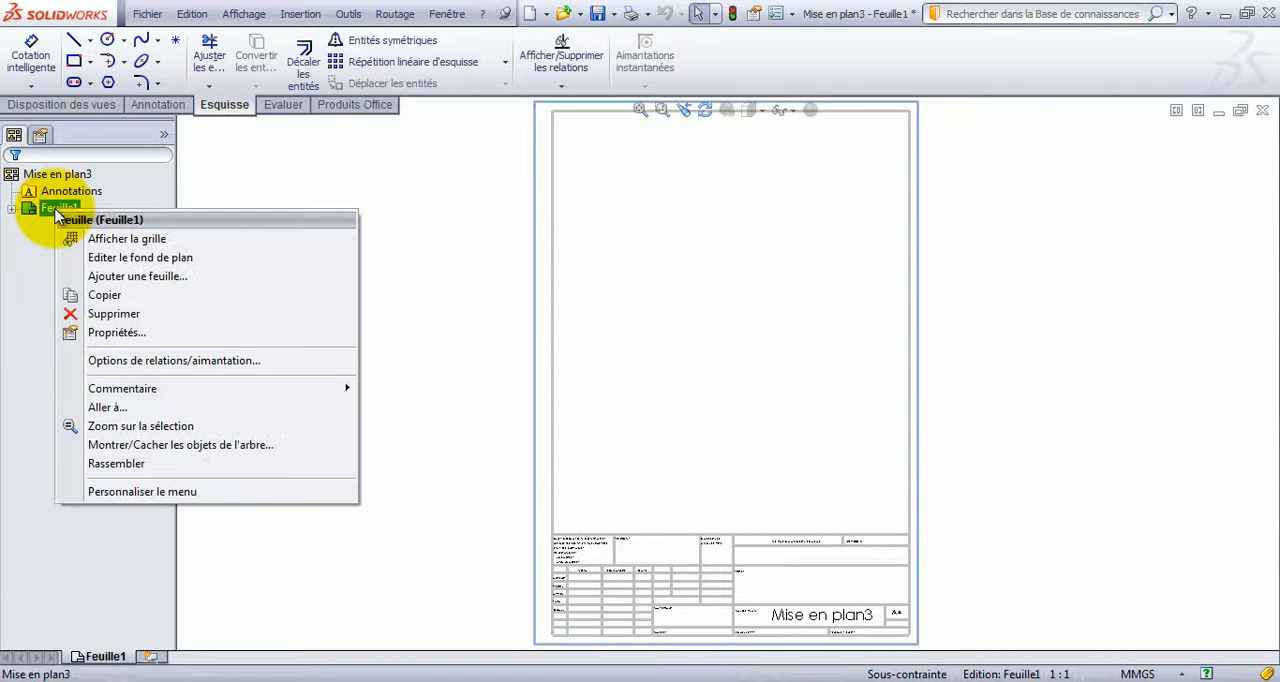
left_click(136, 258)
scroll(862, 620, "down", 4)
scroll(790, 560, "up", 2)
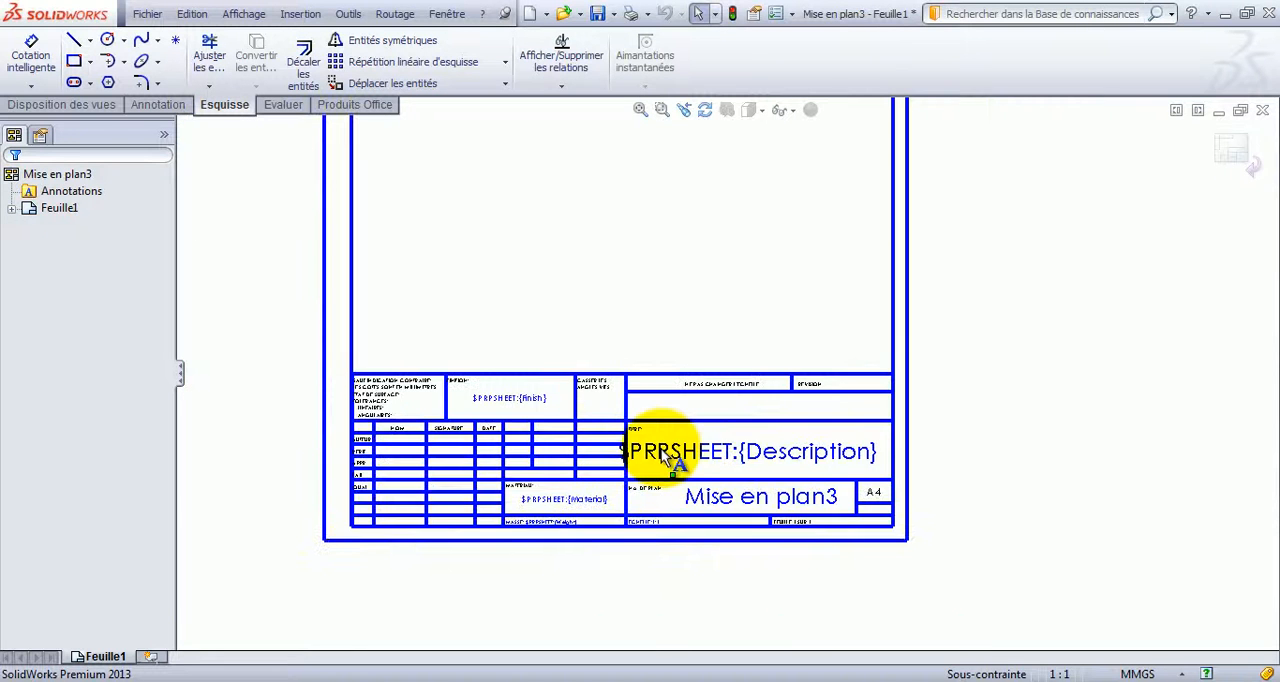
Add a Fixe relation to the left vertical line of the outer sheet border.
scroll(662, 456, "down", 1)
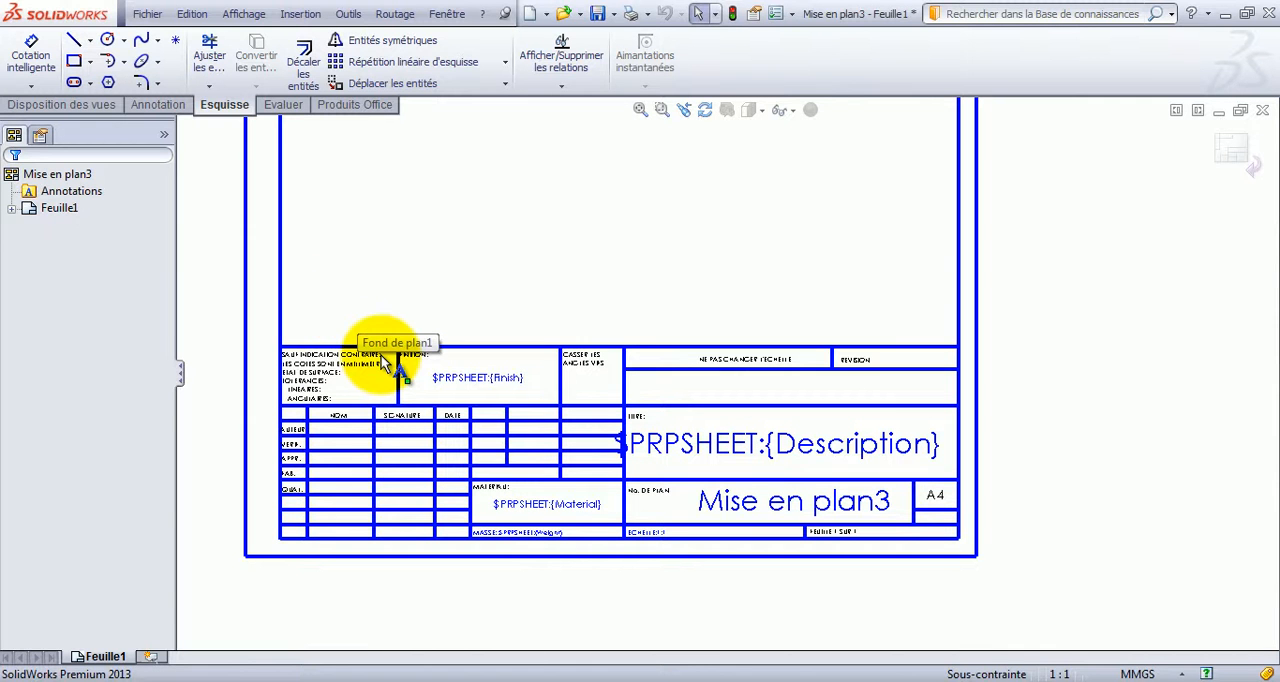
left_click(252, 272)
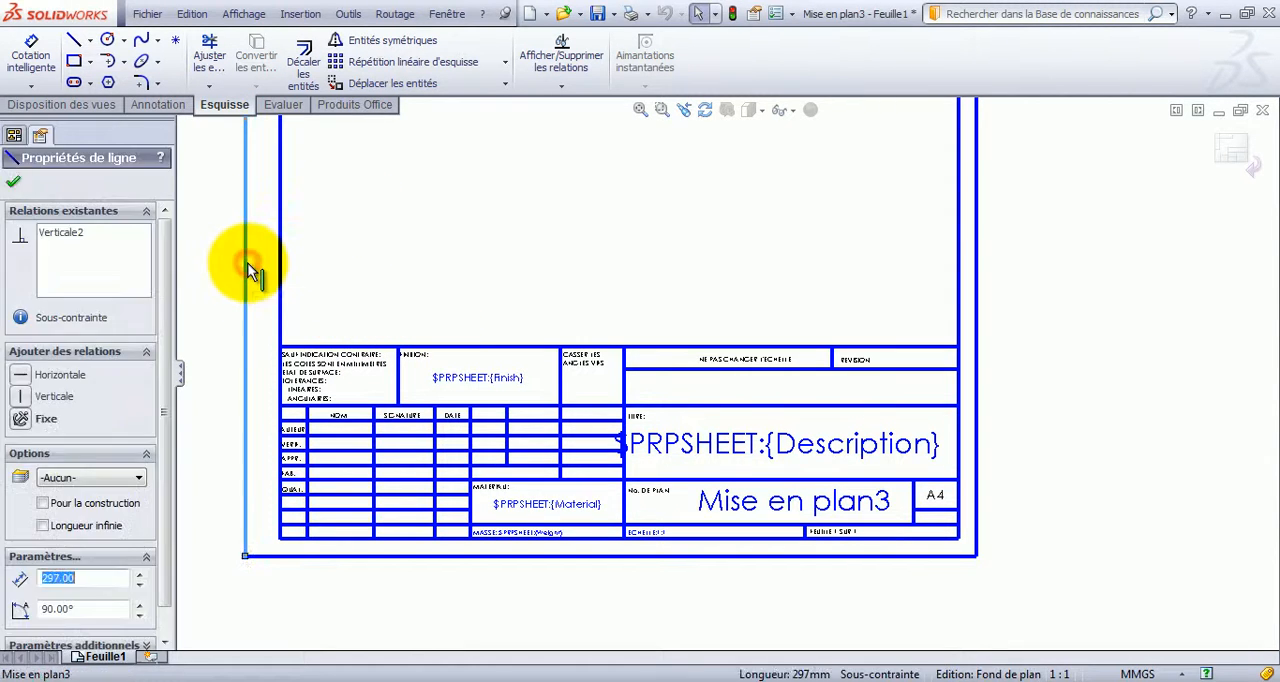
left_click(20, 418)
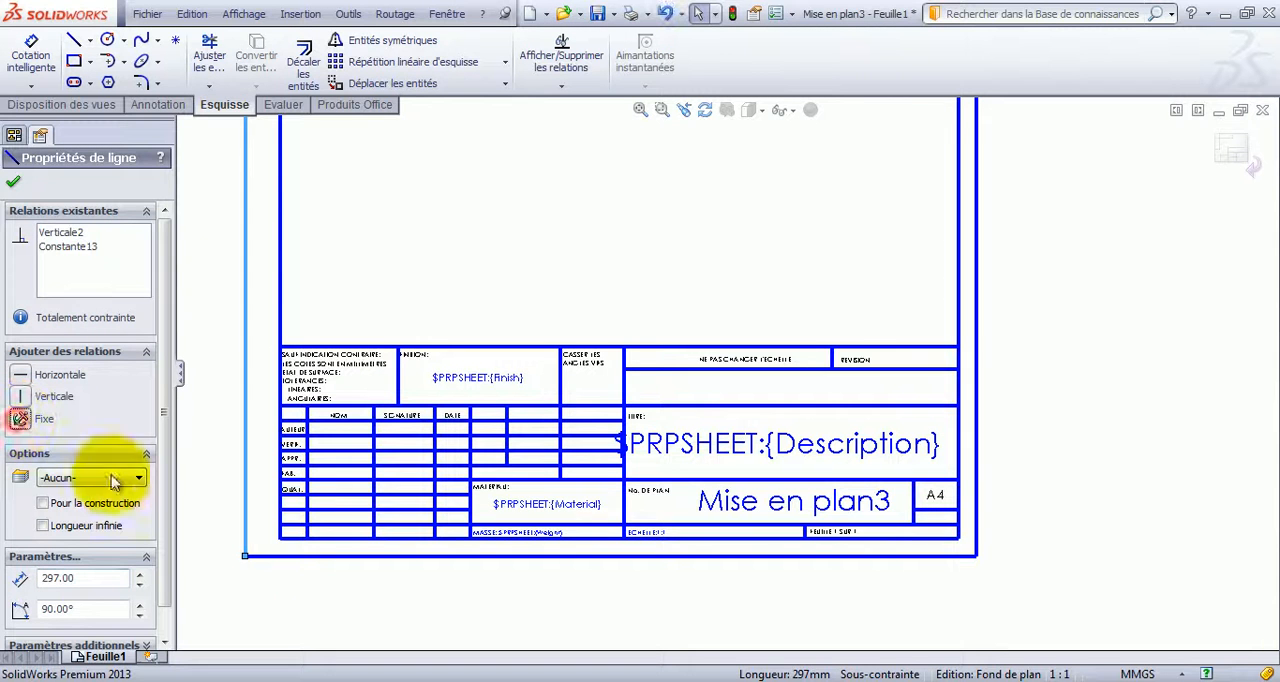
Add a Fixe relation to the remaining three outer border lines and all four inner frame lines together.
left_click(325, 554)
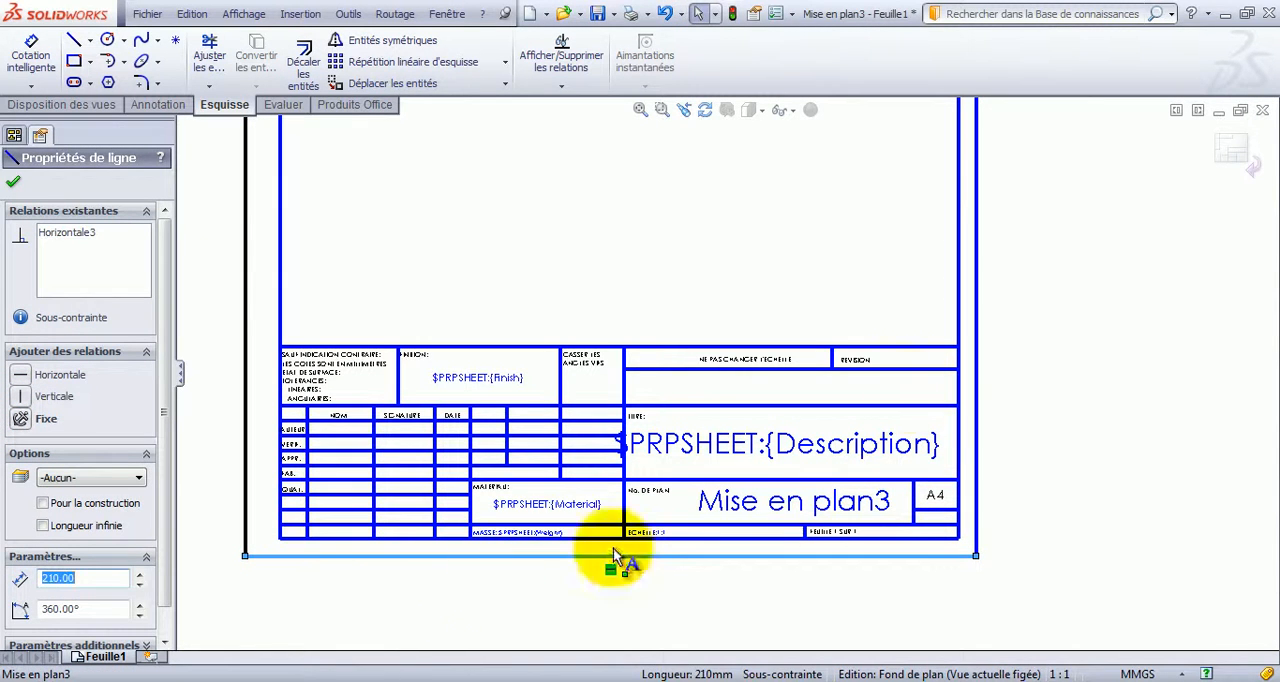
left_click(977, 341, "ctrl")
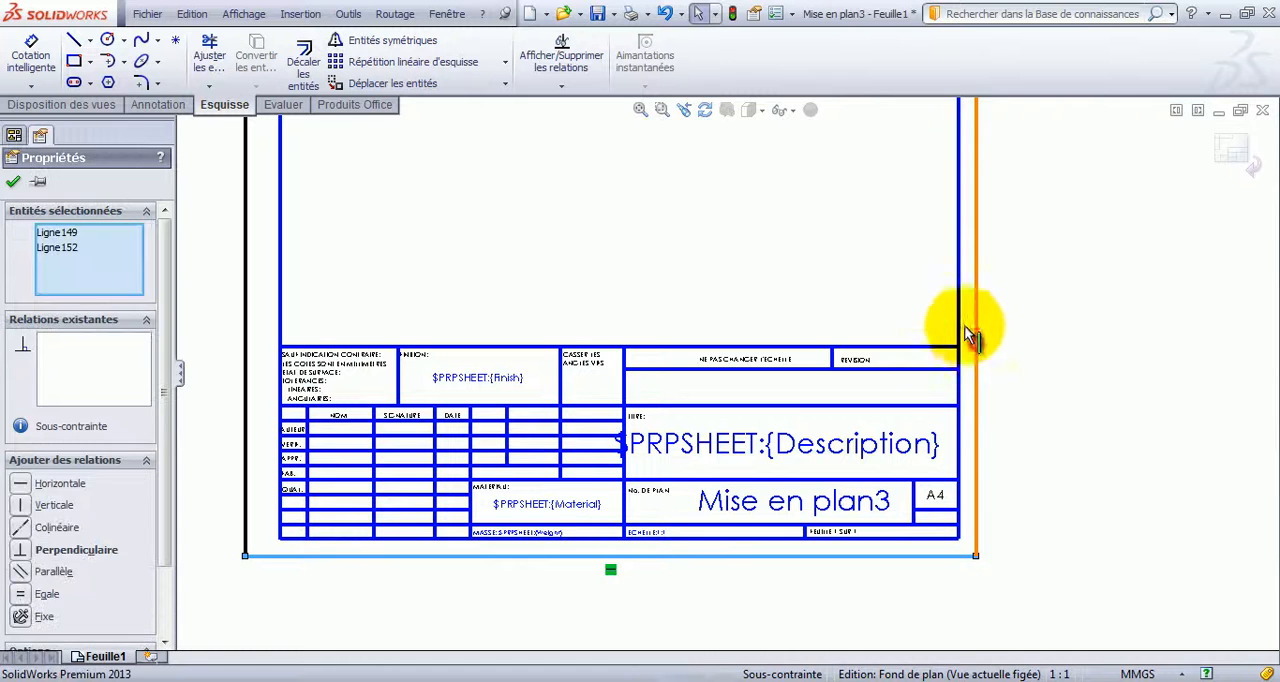
left_click(959, 310, "ctrl")
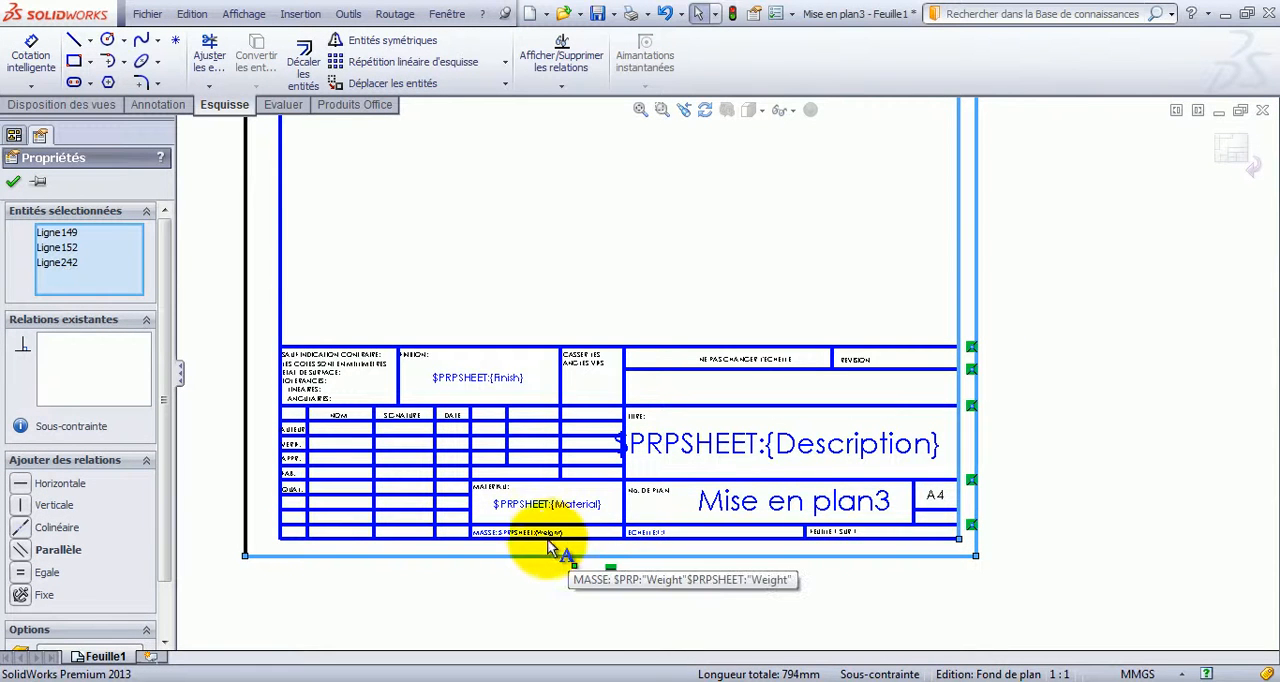
left_click(513, 538, "ctrl")
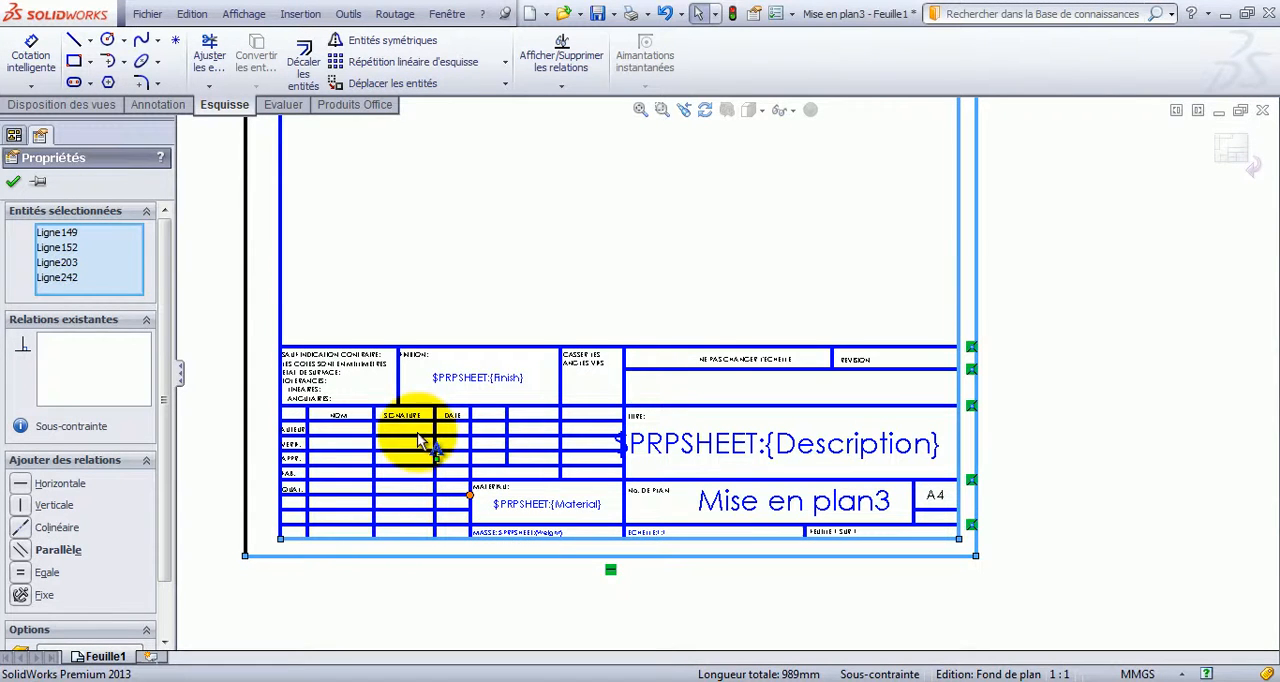
left_click(281, 297, "ctrl")
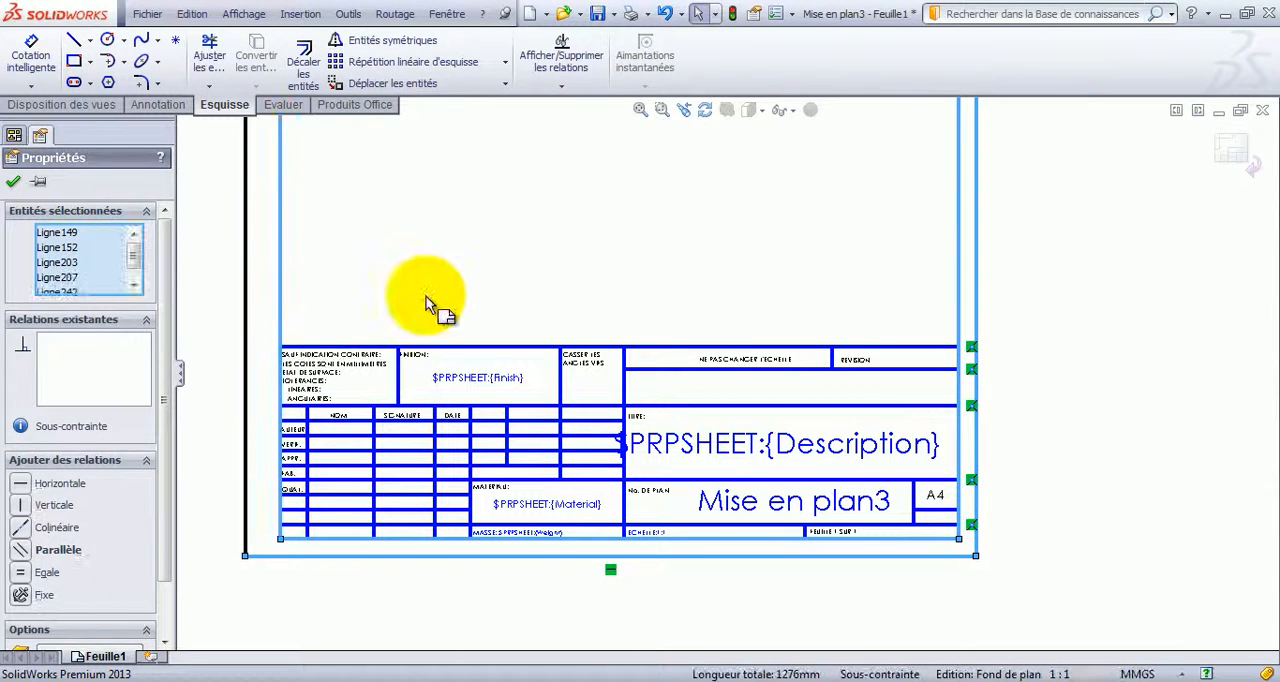
scroll(426, 298, "up", 7)
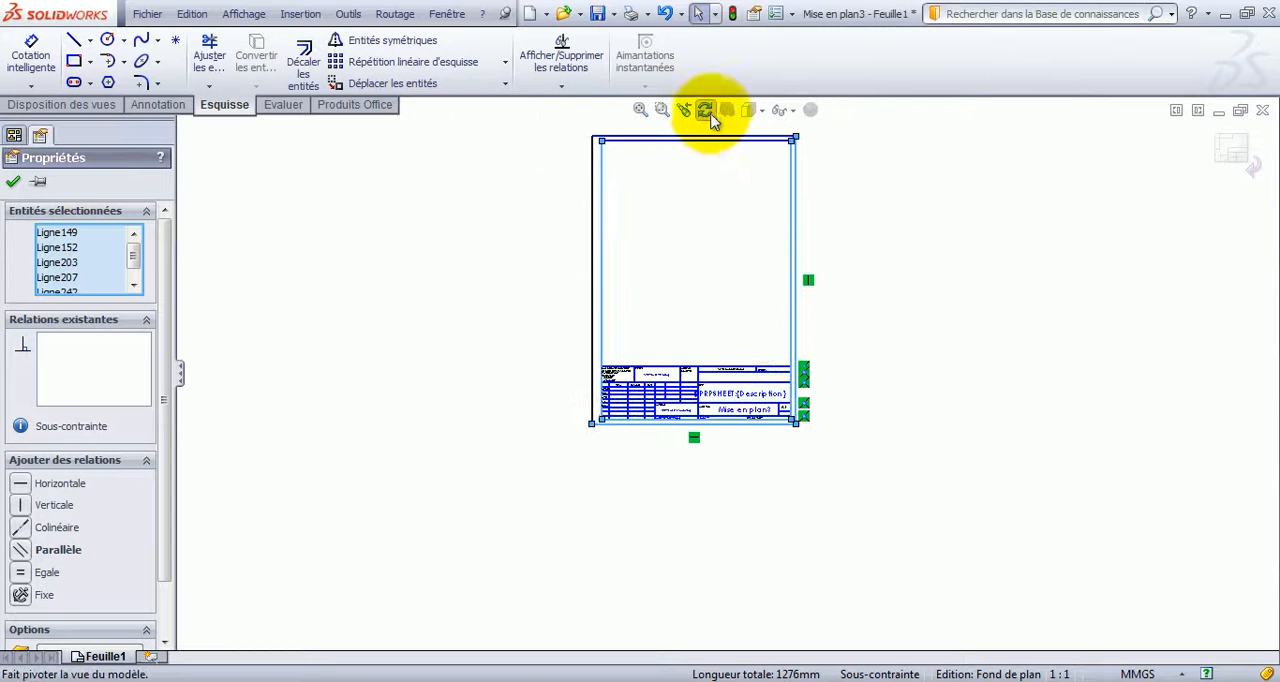
scroll(700, 248, "down", 6)
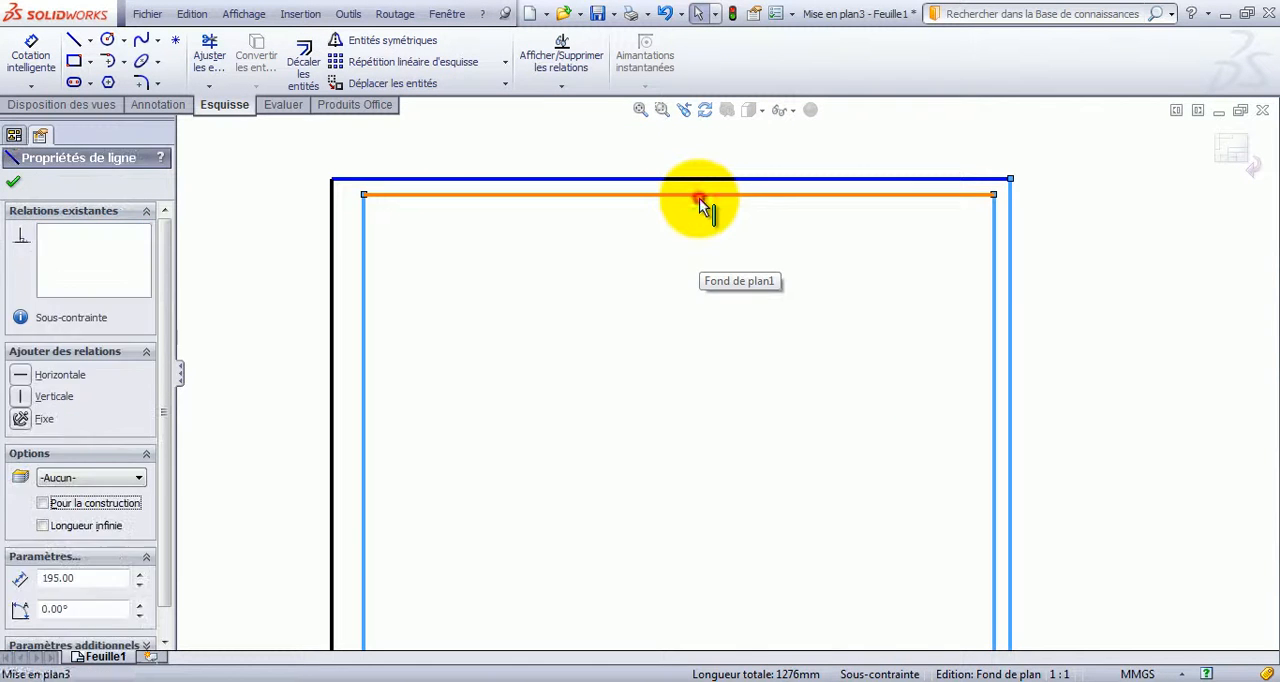
left_click(700, 196, "ctrl")
left_click(701, 186, "ctrl")
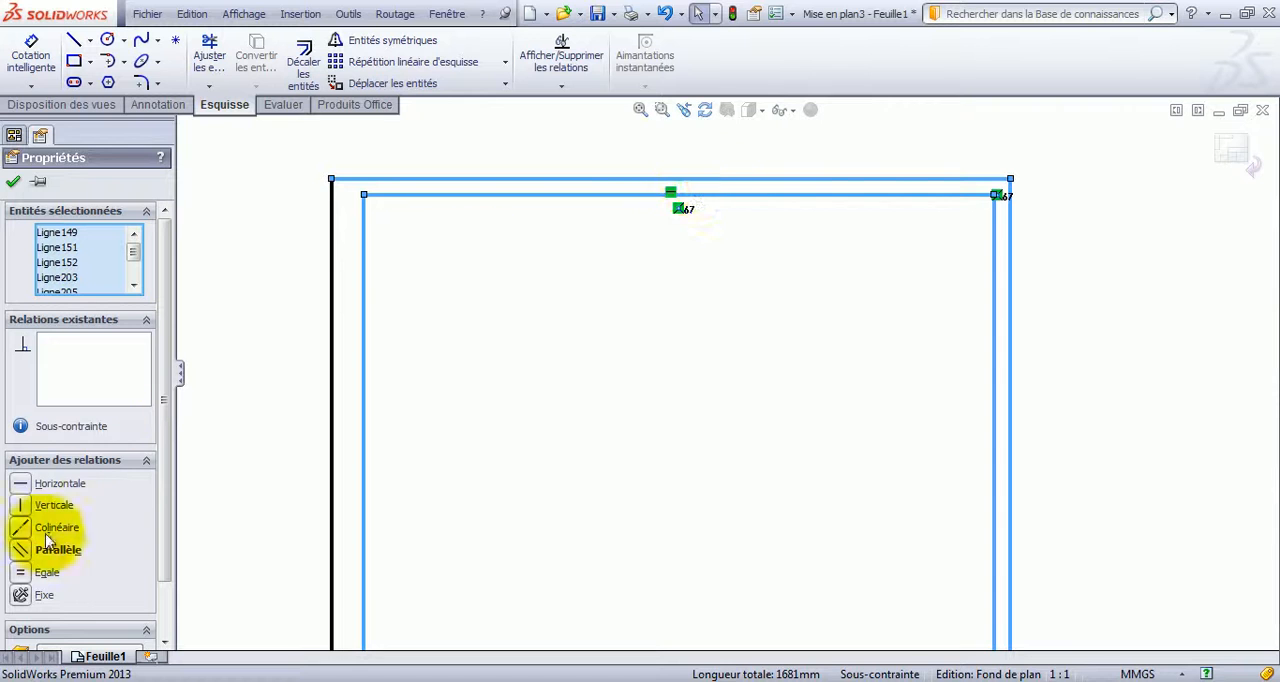
left_click(40, 596)
left_click(608, 464)
Delete the main body of the title block, including its table lines and text notes, in two area selections.
scroll(608, 464, "up", 6)
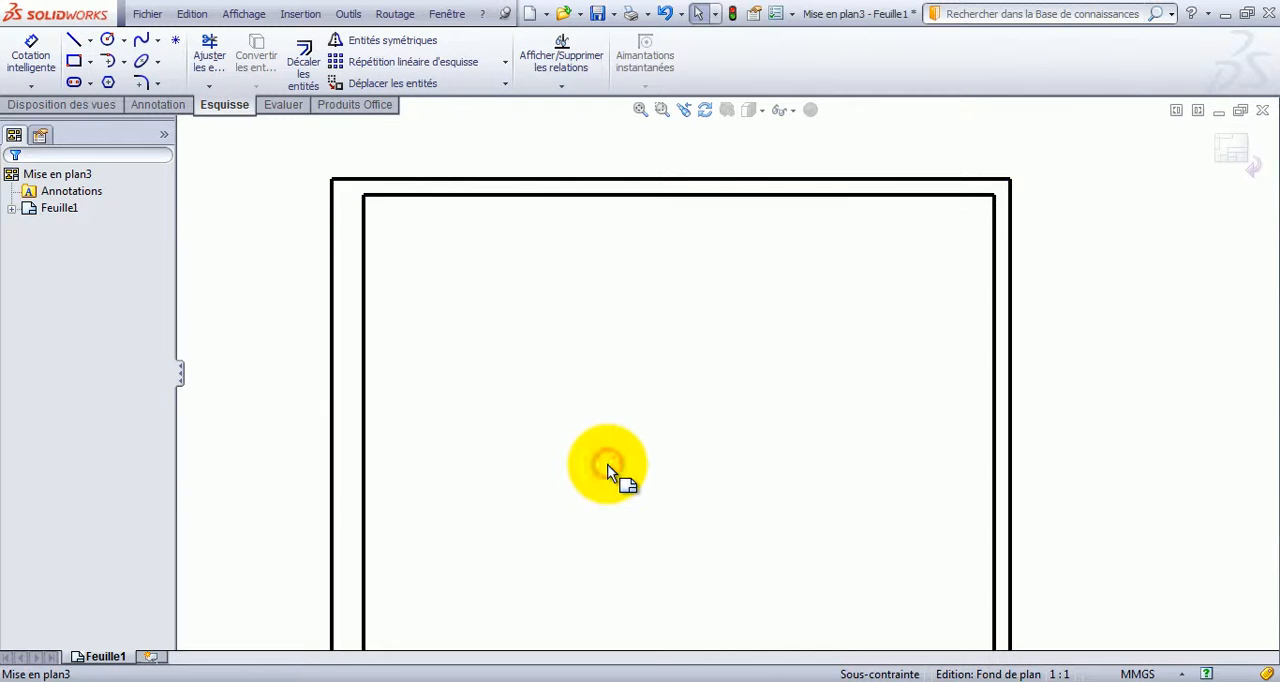
scroll(695, 462, "down", 8)
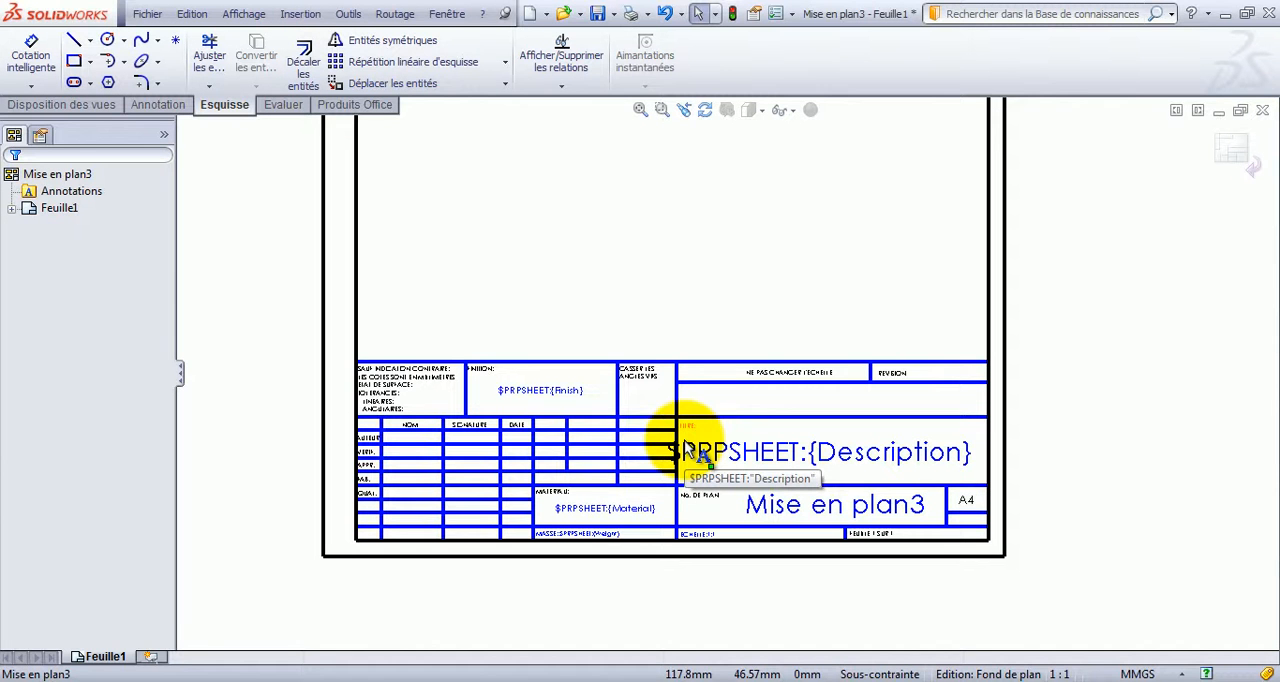
left_click_drag(913, 272, 455, 513)
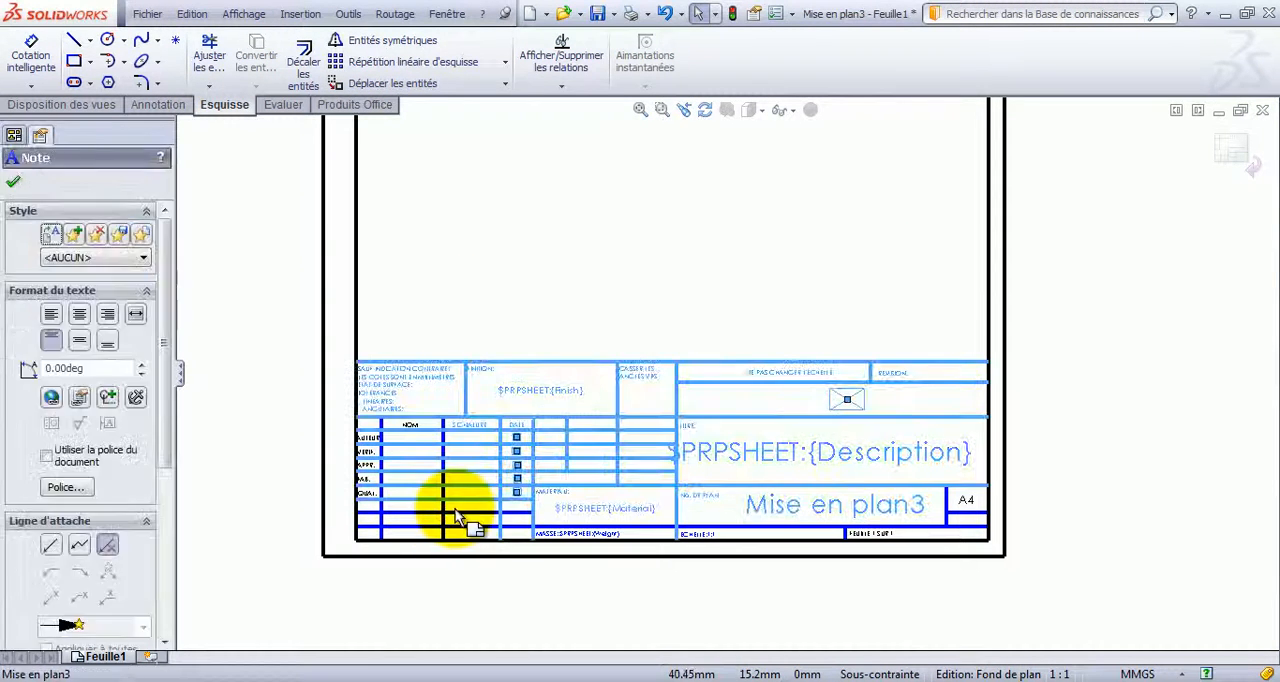
key("Delete")
left_click_drag(513, 358, 372, 536)
key("Delete")
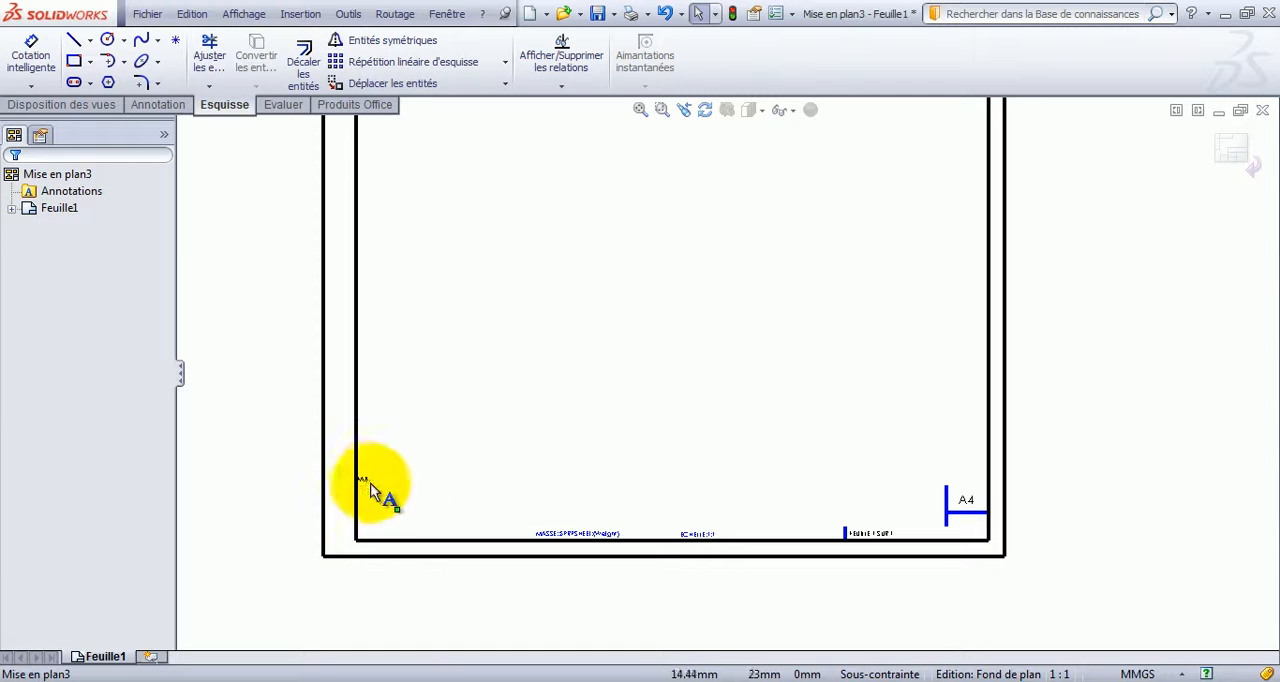
Delete the leftover mass, scale, sheet number and A4 size notes from the title block area.
left_click(595, 531)
key("Delete")
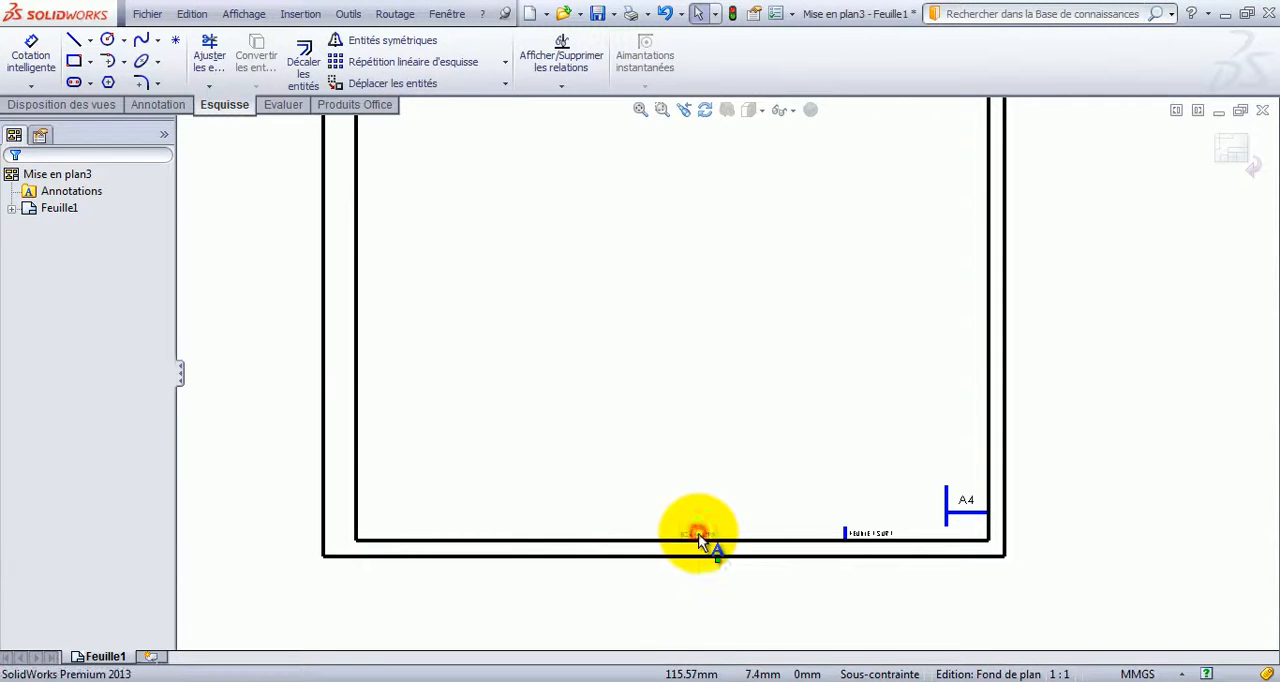
left_click(700, 534)
key("Delete")
left_click(866, 535)
key("Delete")
scroll(974, 506, "down", 5)
key("Delete")
Delete the three leftover title block line segments near the lower right corner of the inner frame.
left_click(727, 466)
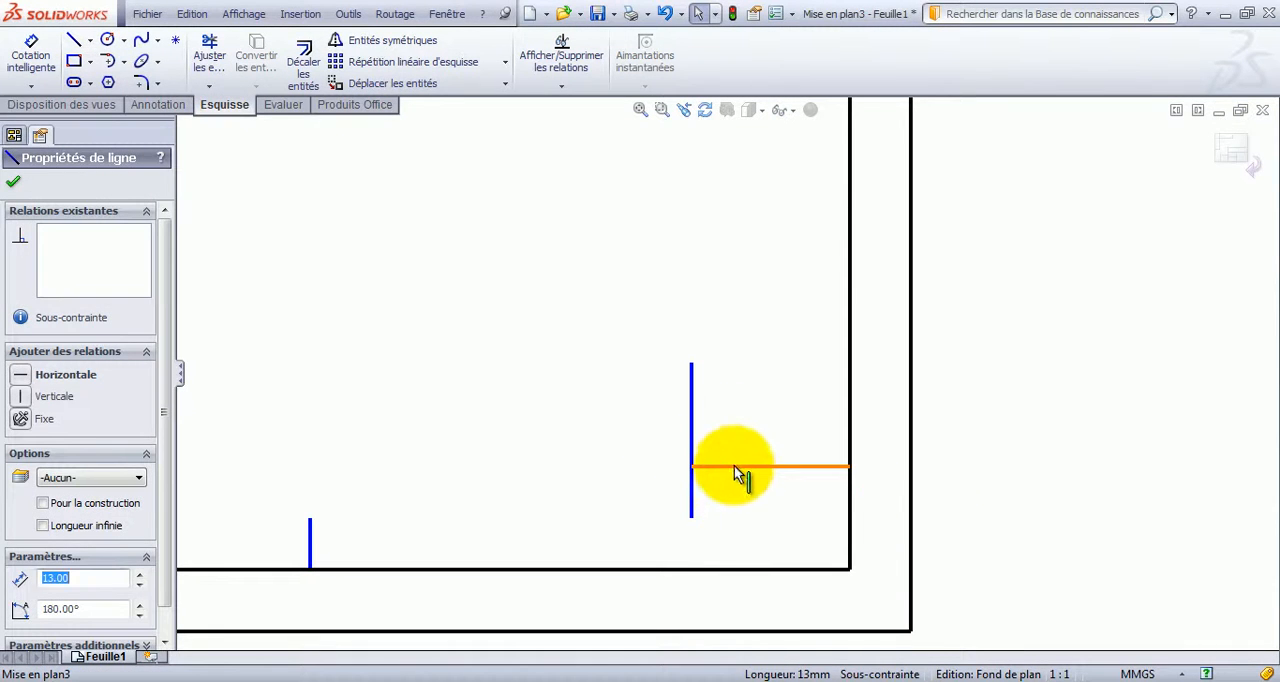
key("Delete")
left_click(696, 447)
key("Delete")
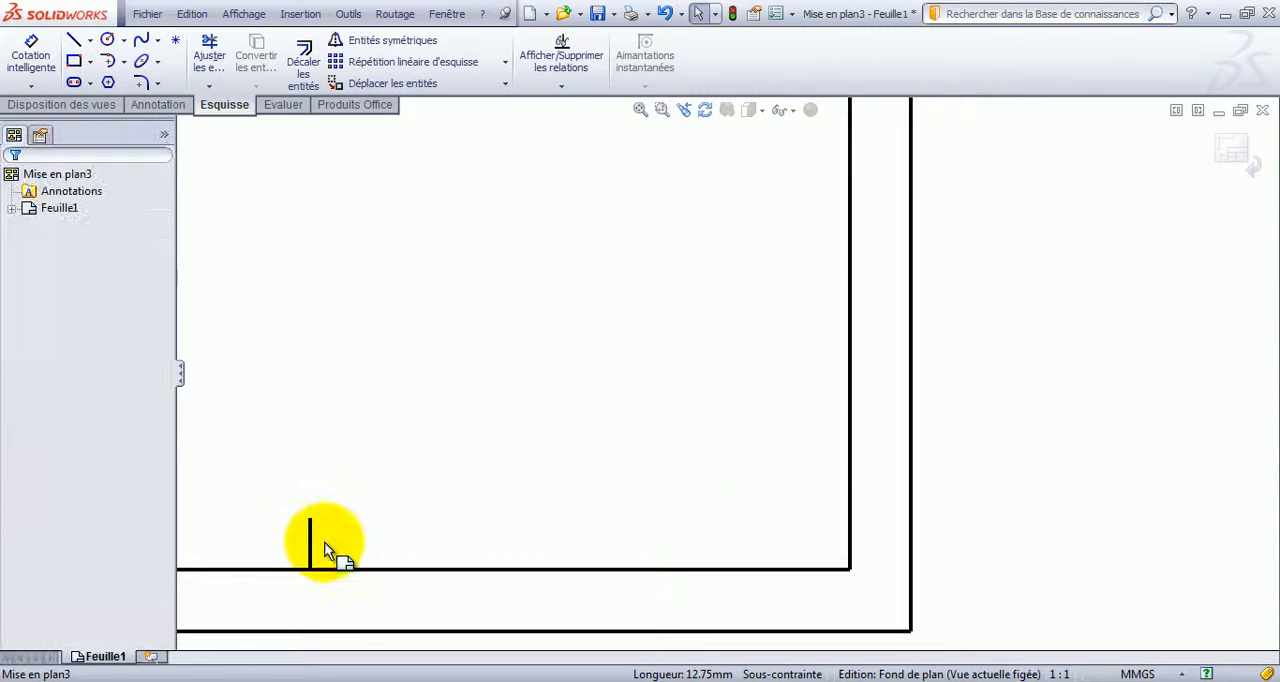
left_click(312, 543)
key("Delete")
Sketch a horizontal line about 195 mm long between the inner frame's vertical sides, about 55 mm above its lower edge.
scroll(403, 472, "up", 7)
scroll(403, 472, "up", 2)
scroll(429, 357, "down", 5)
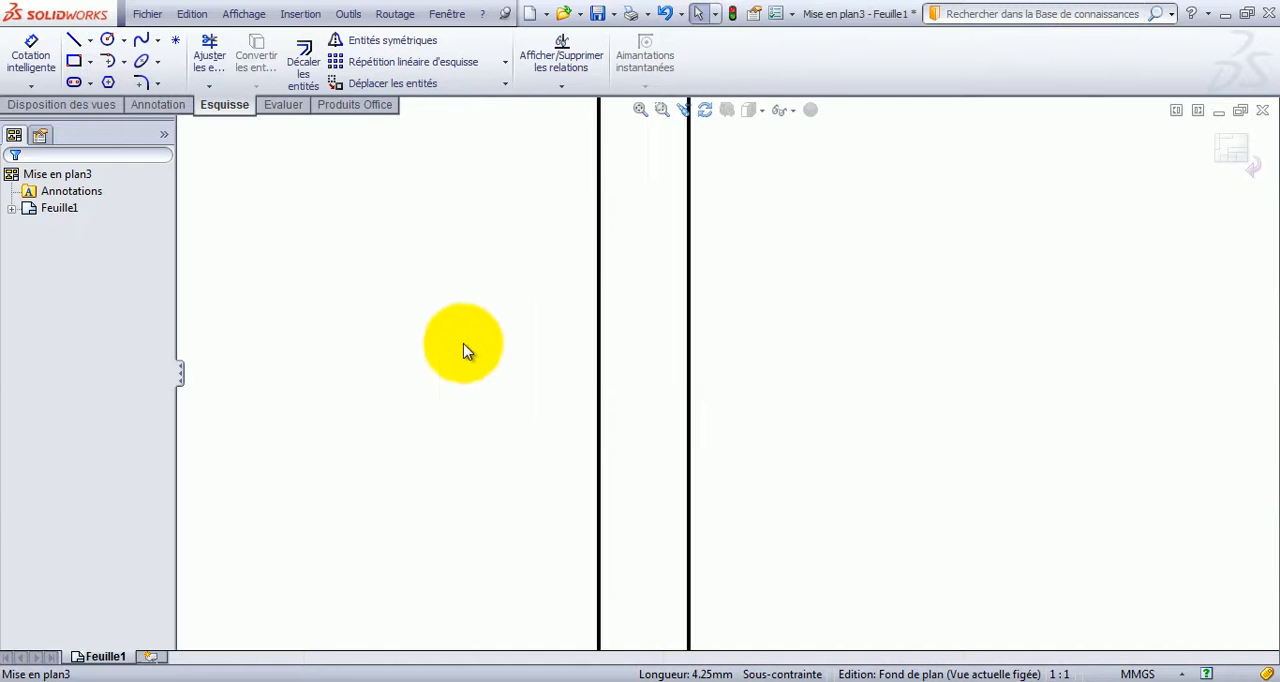
scroll(472, 347, "down", 2)
scroll(757, 370, "up", 10)
scroll(939, 307, "down", 3)
scroll(664, 352, "down", 2)
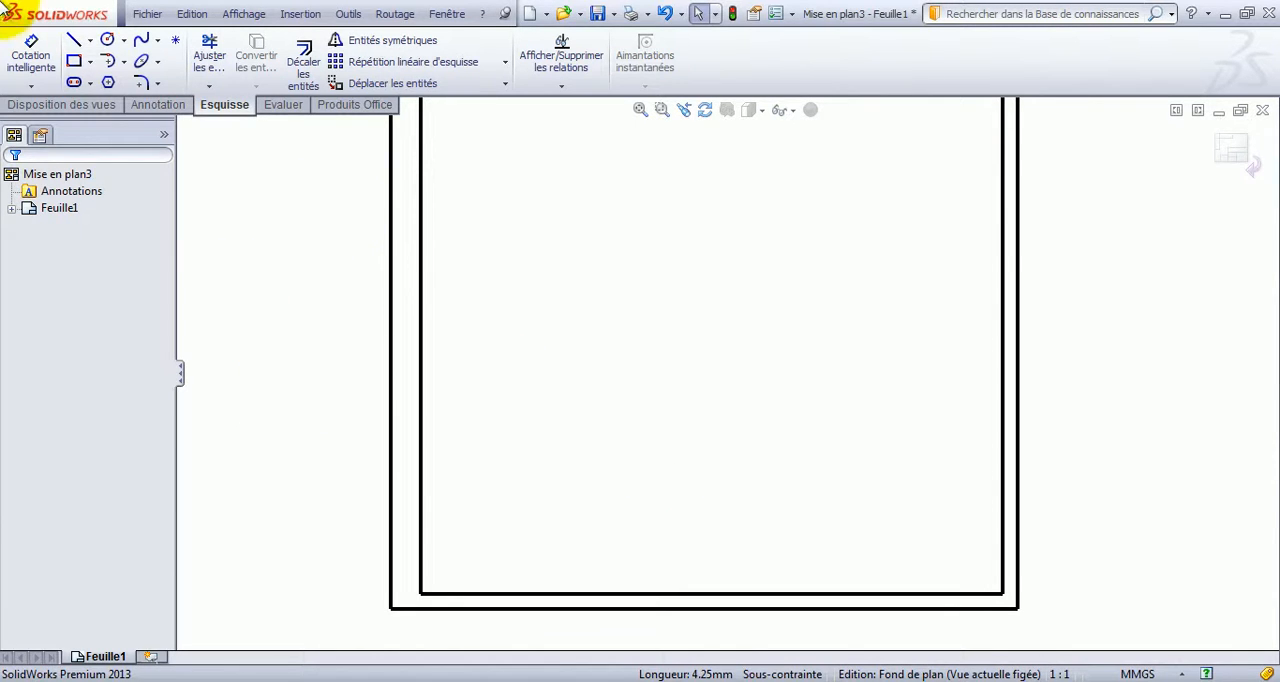
left_click(73, 40)
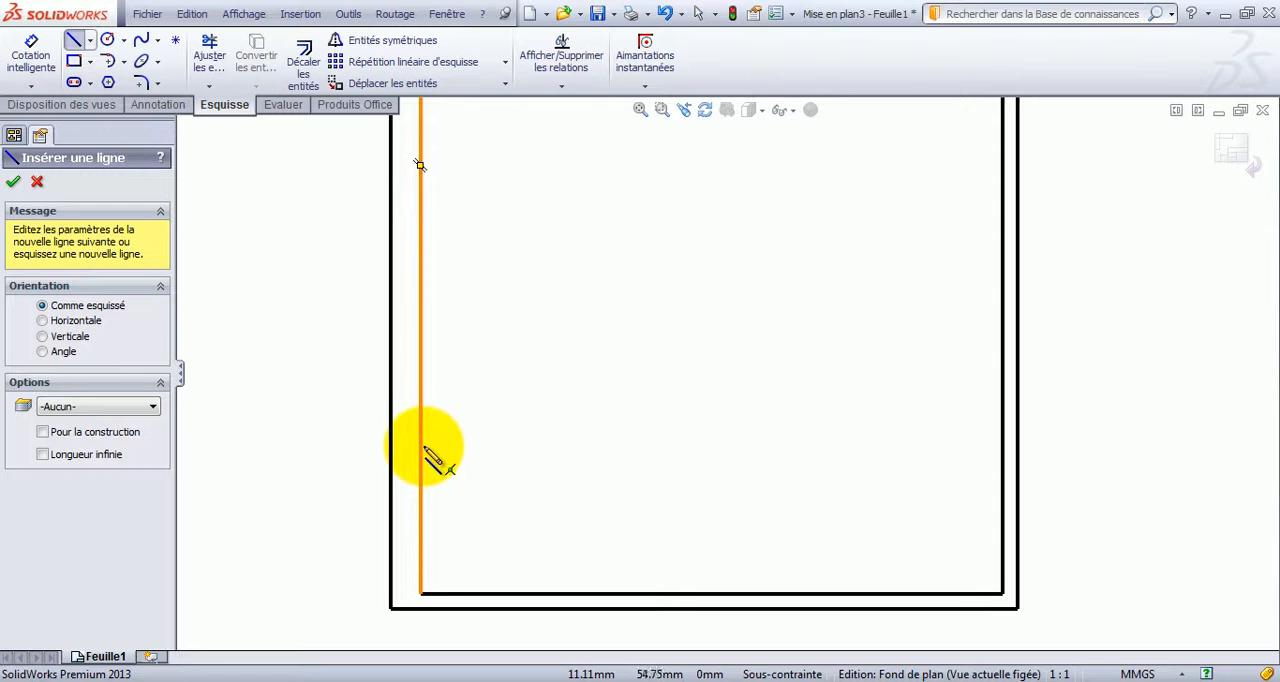
left_click(420, 432)
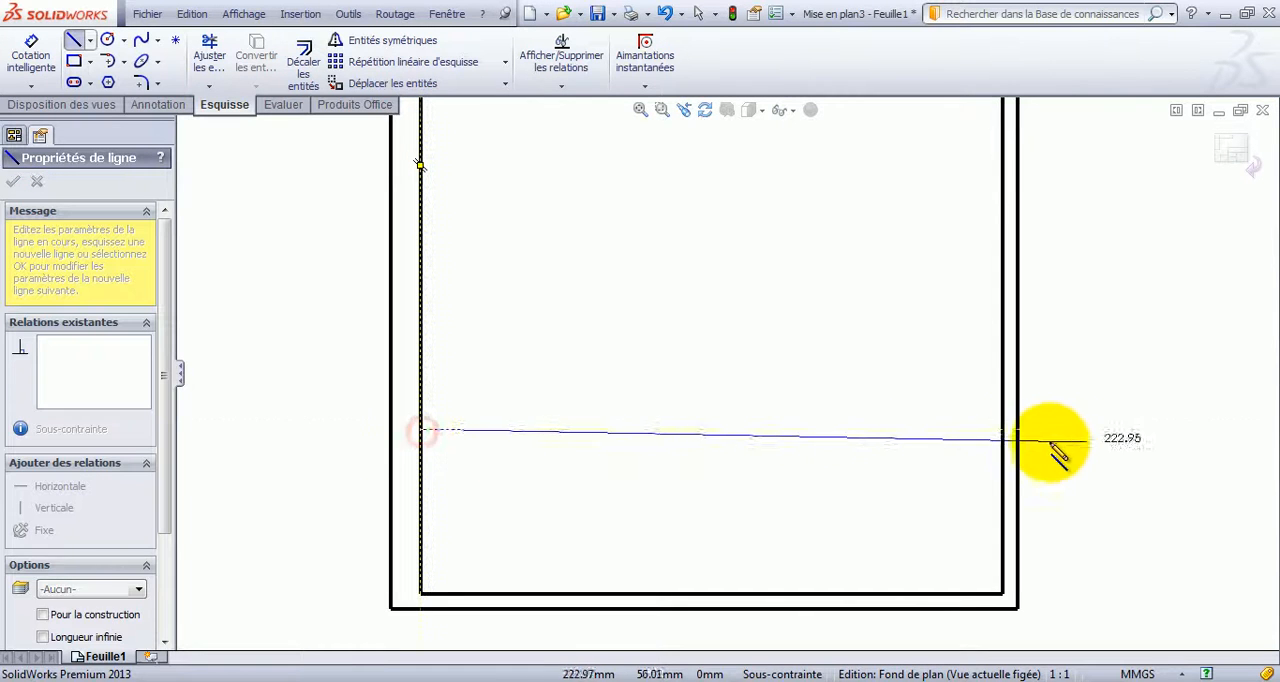
left_click(1003, 430)
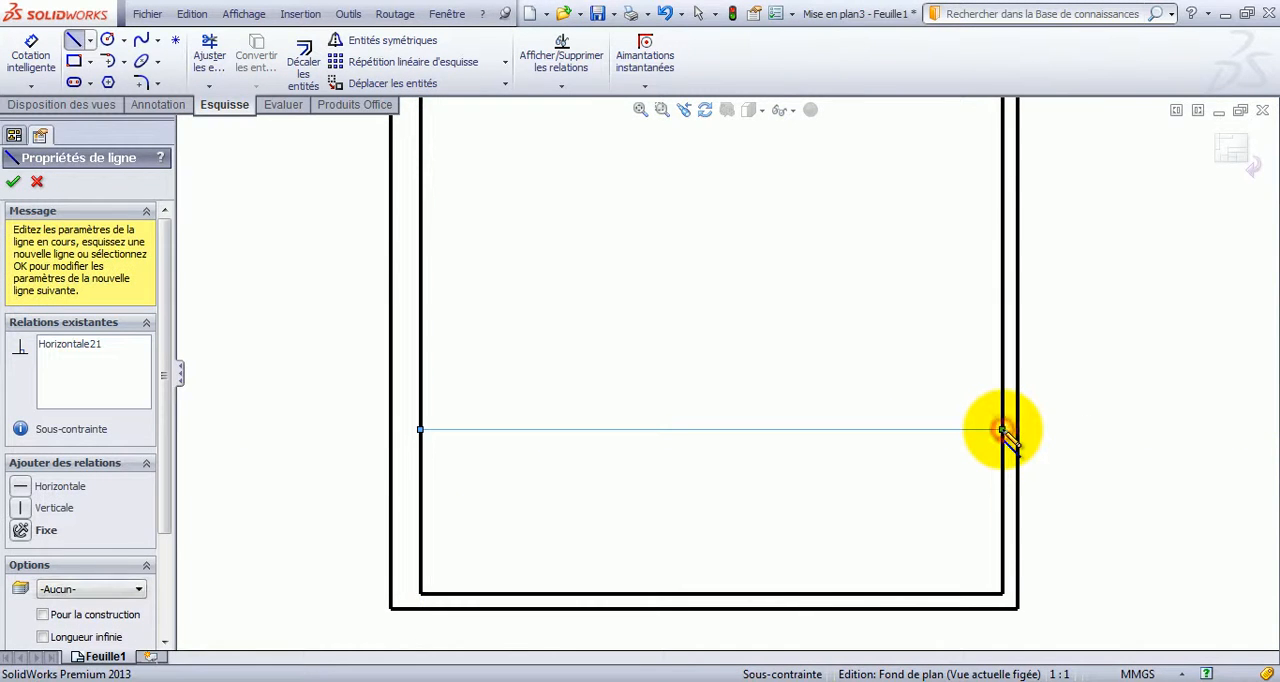
key("Escape")
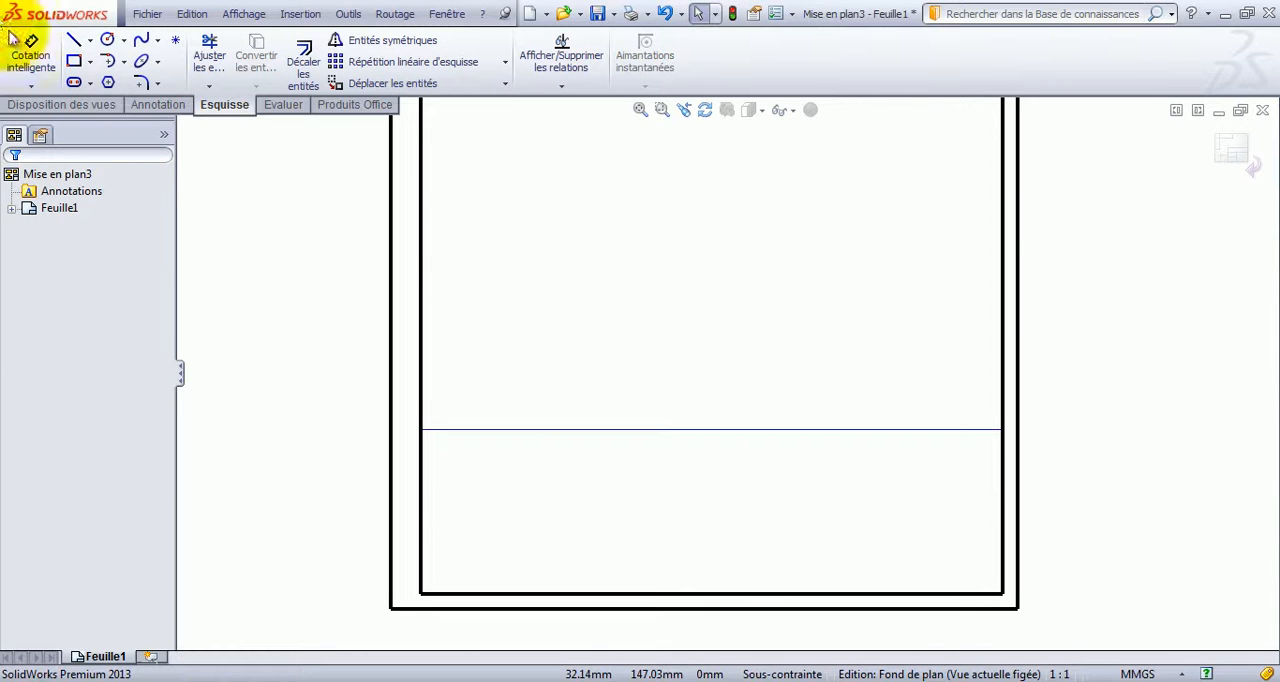
Dimension the distance between the new horizontal line and the inner frame's lower edge as 40 mm.
left_click(35, 65)
left_click(543, 431)
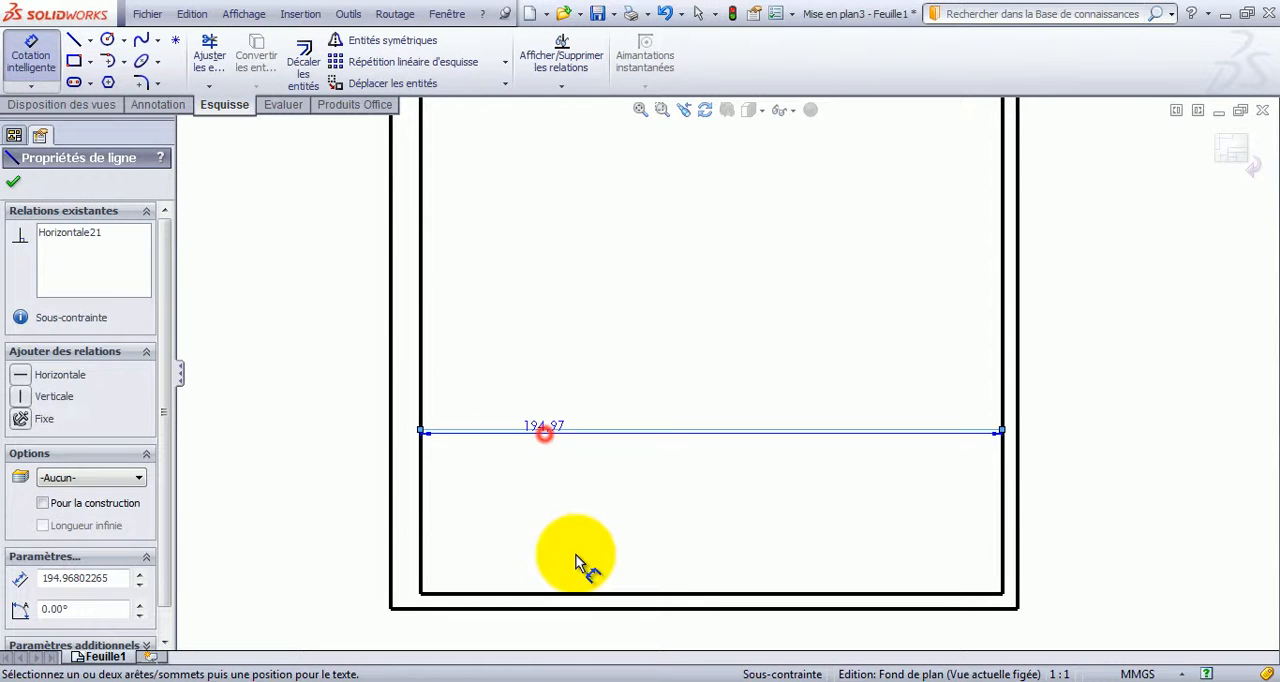
left_click(592, 594)
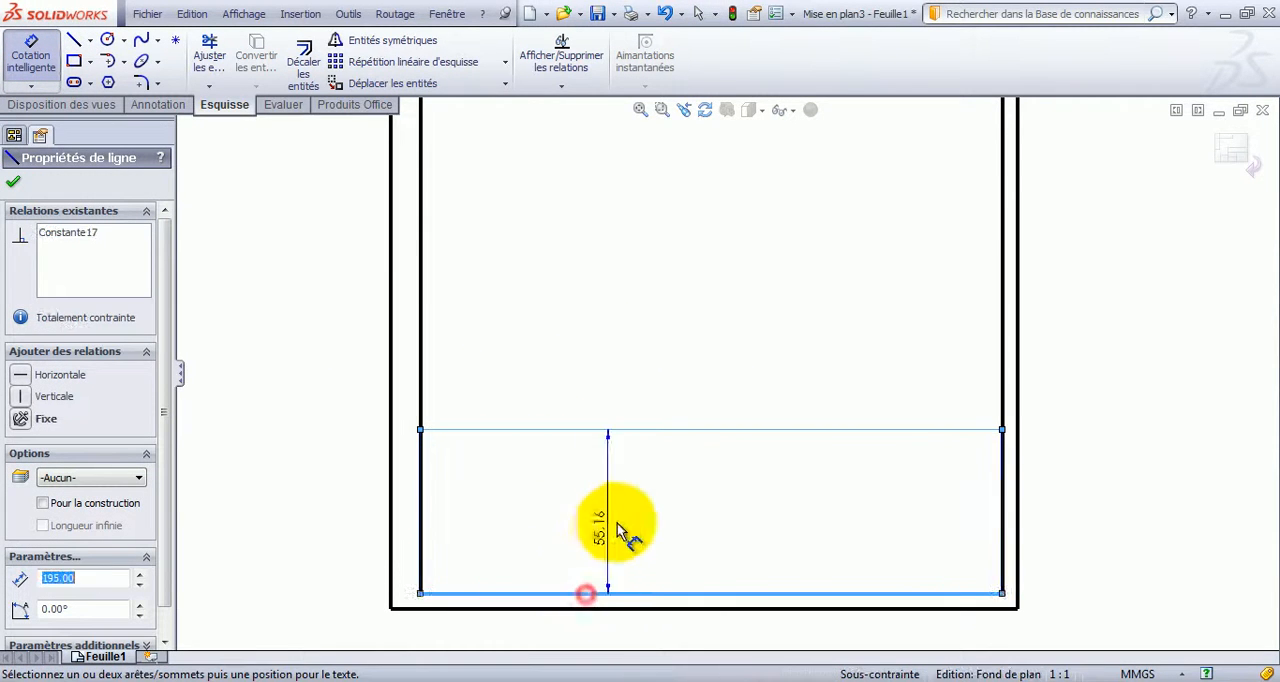
left_click(665, 535)
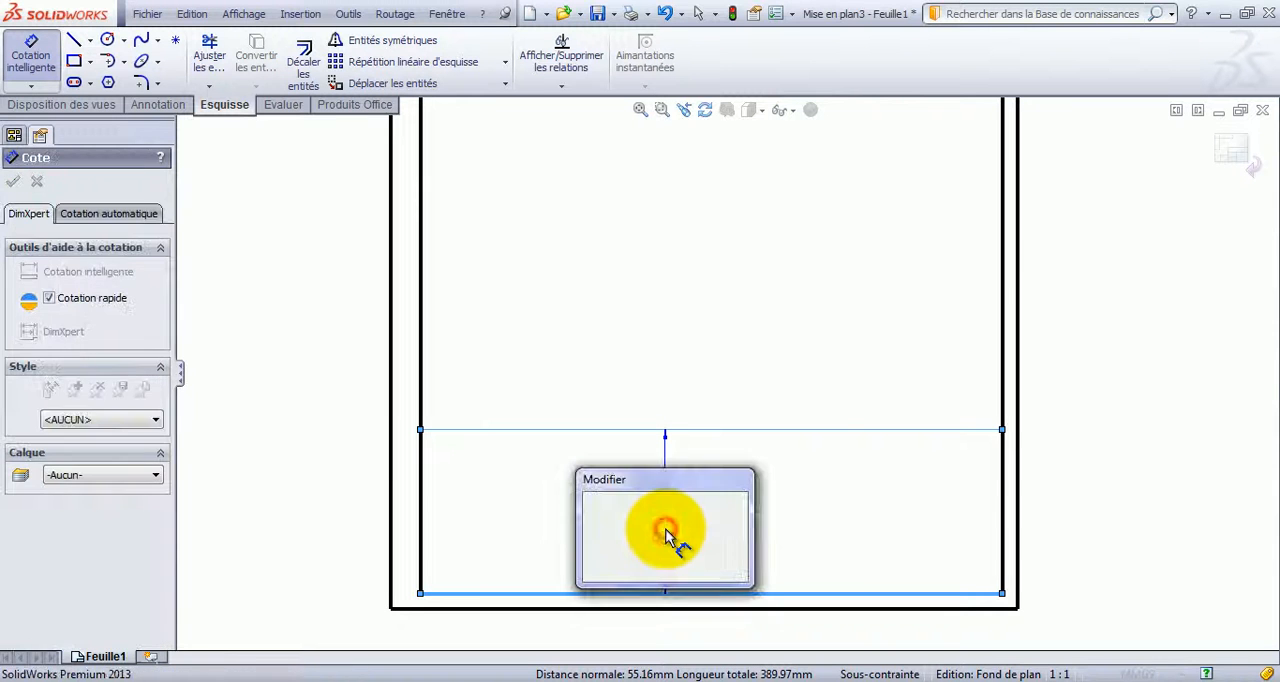
type("4")
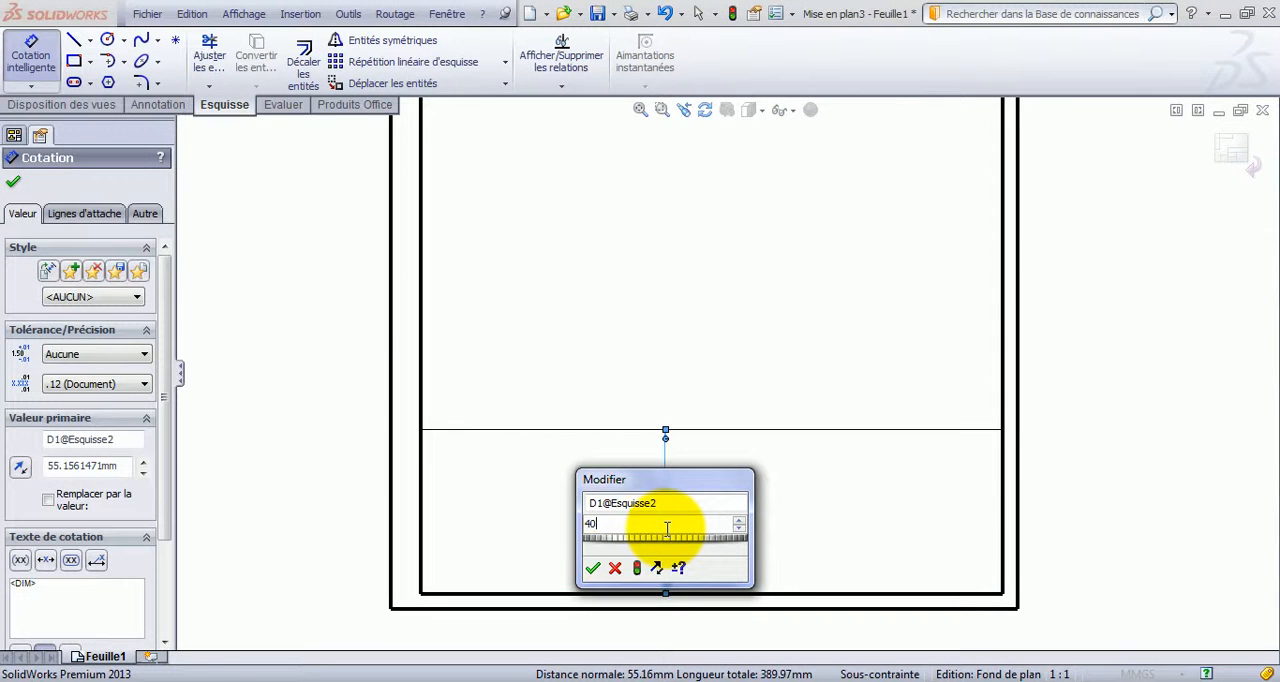
type("0")
key("Return")
key("Escape")
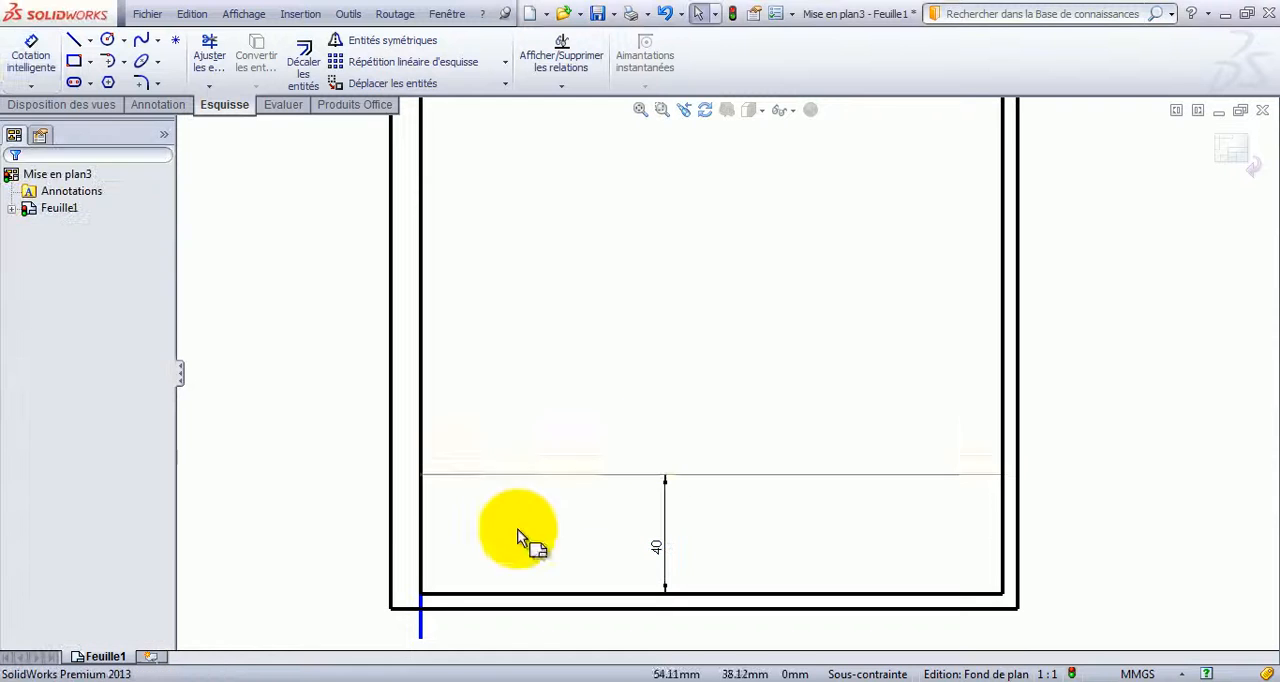
Delete the short line protruding below the inner frame's lower-left corner and the 40 mm dimension.
left_click(421, 640)
left_click(421, 629)
key("Delete")
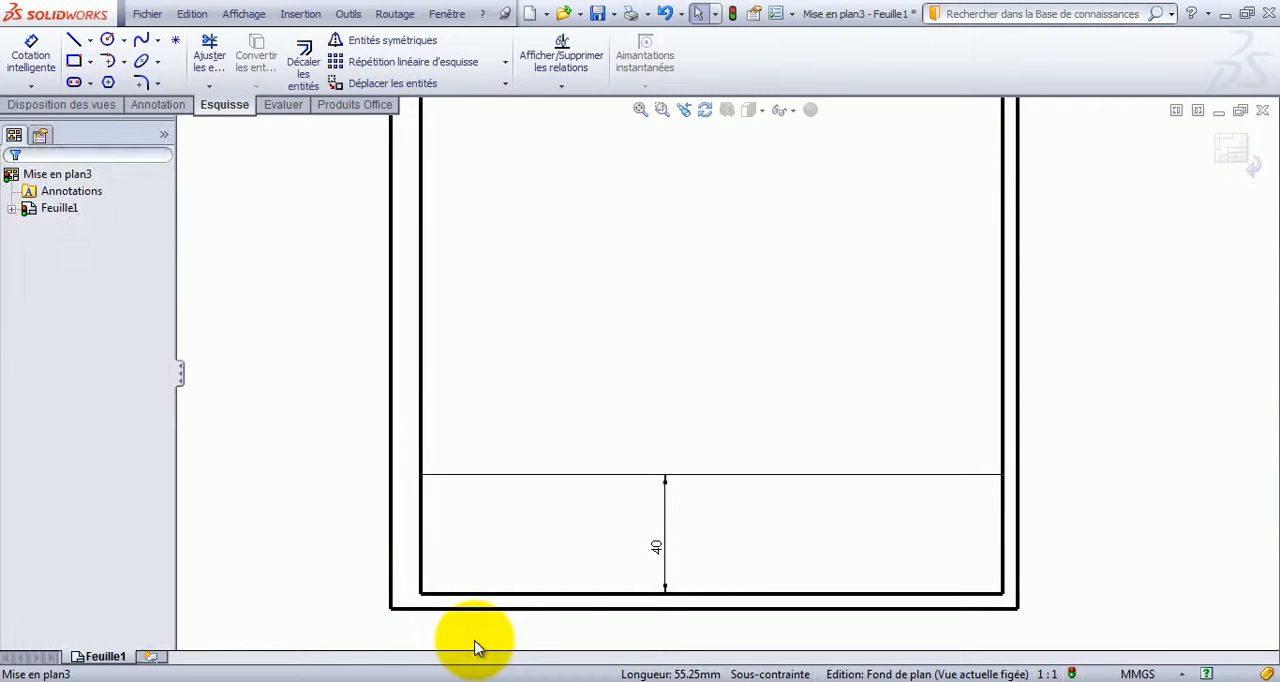
left_click(656, 546)
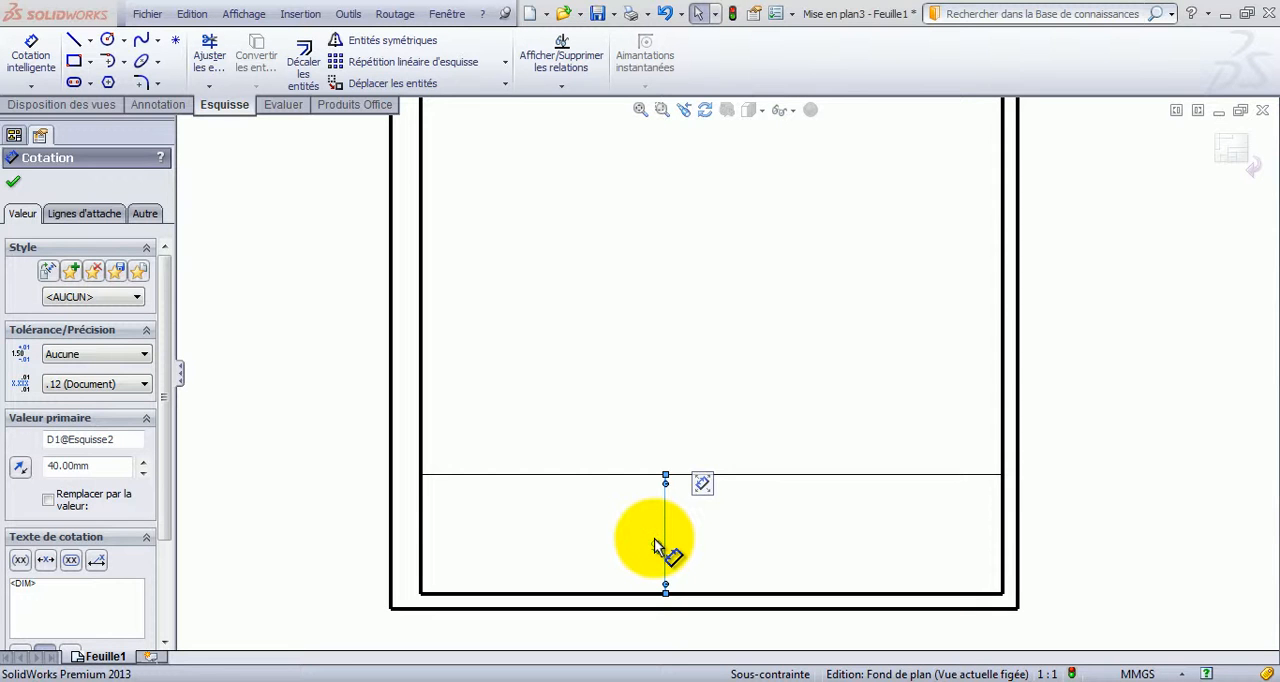
key("Delete")
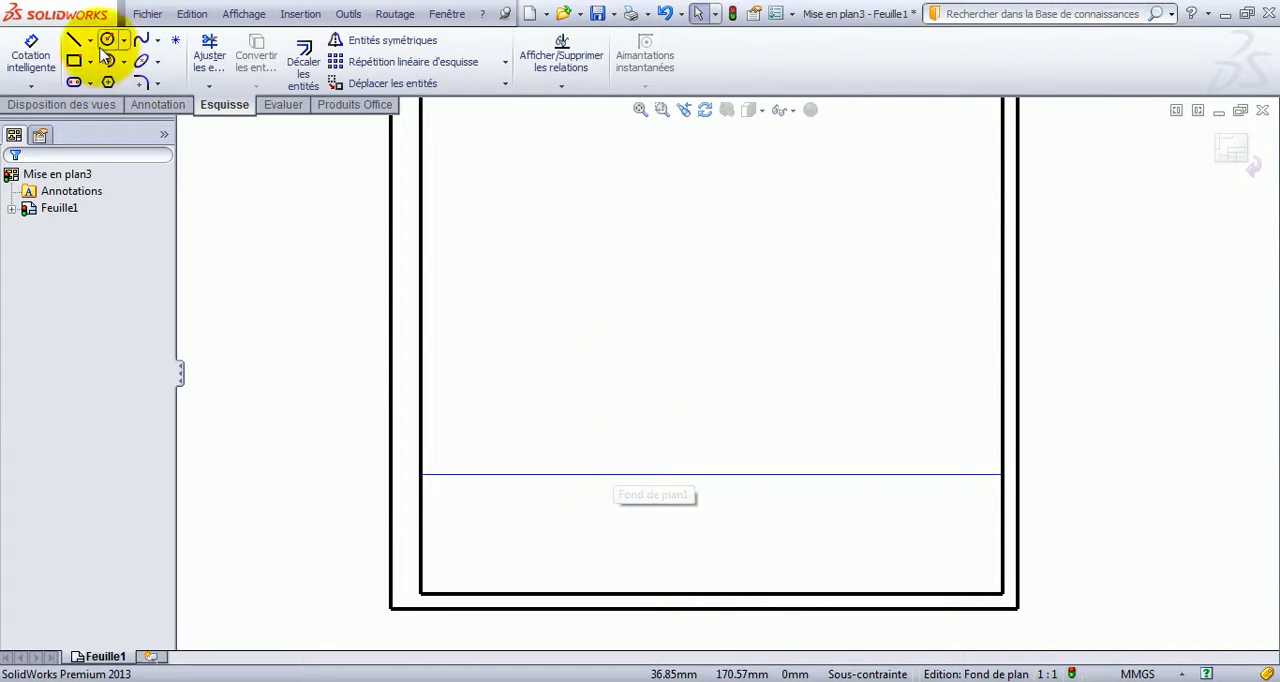
Offset the title block's horizontal line downward three times in succession, each by 10 mm.
left_click(304, 55)
left_click(560, 475)
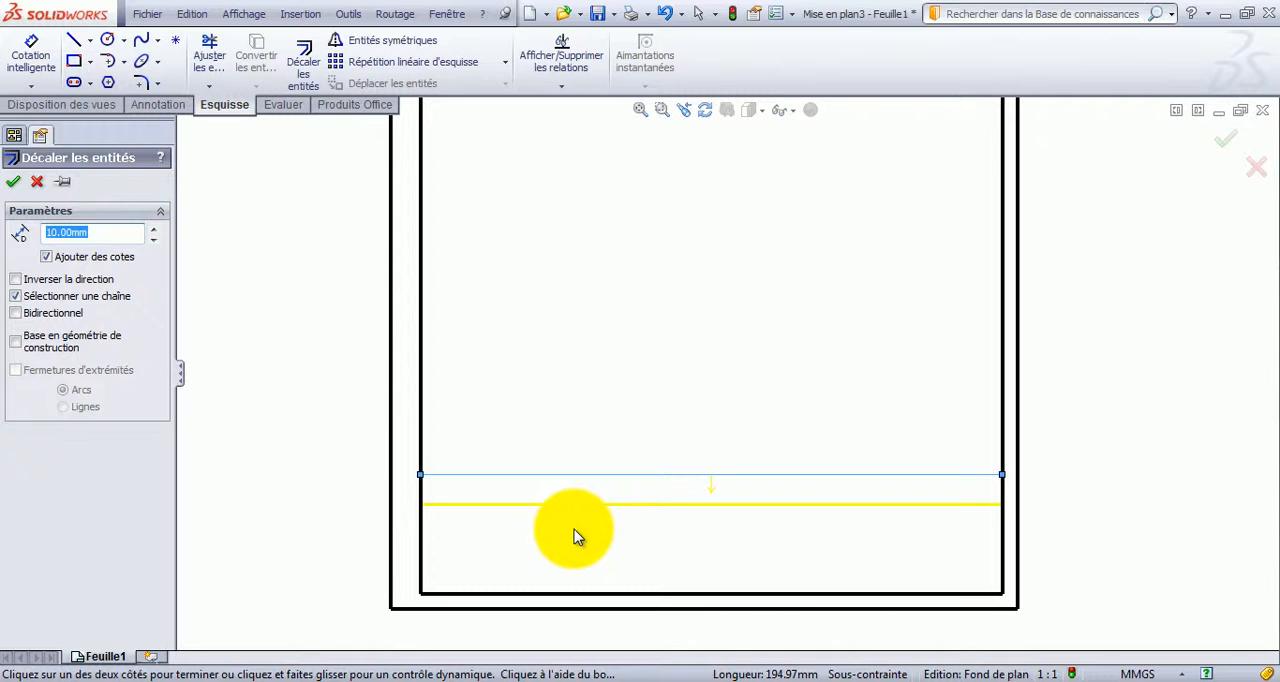
left_click(574, 530)
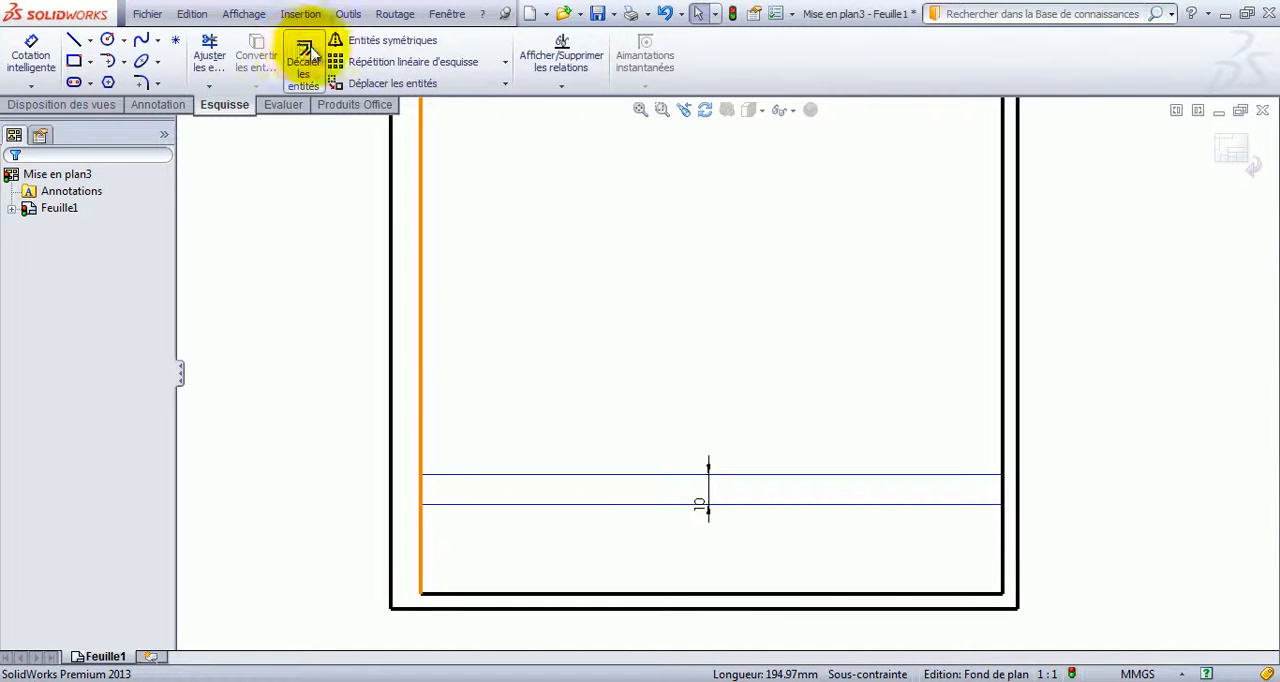
left_click(304, 62)
left_click(550, 505)
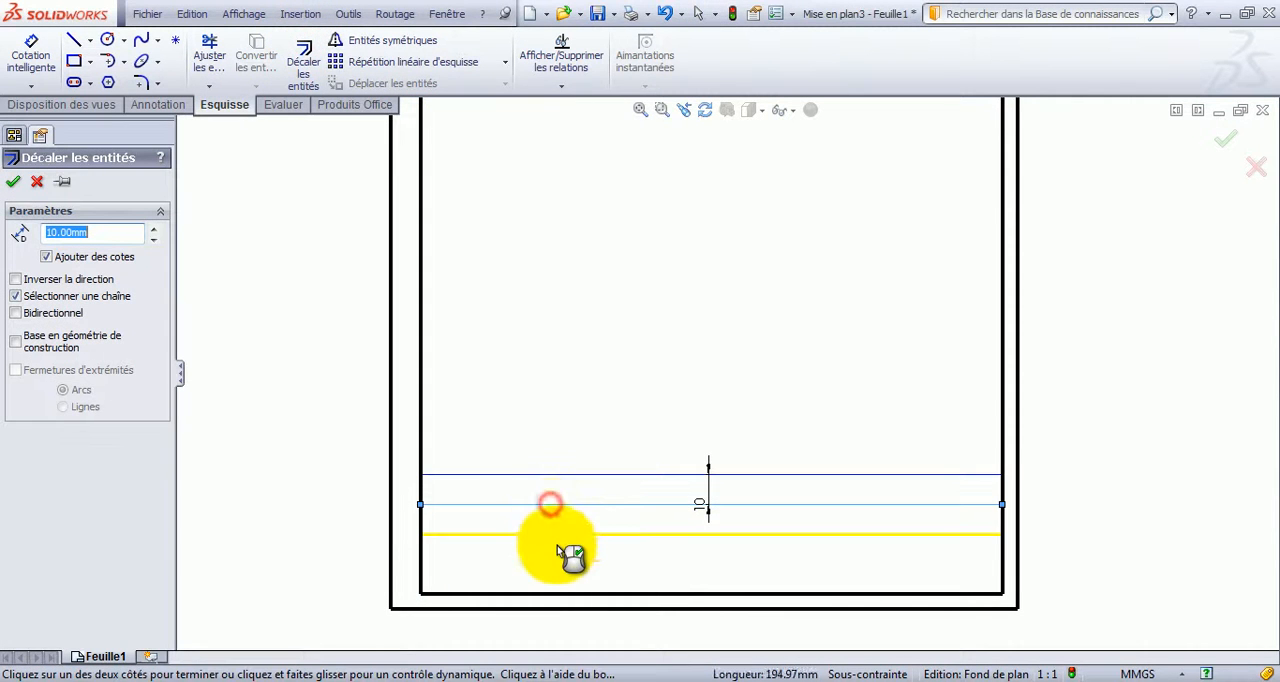
left_click(558, 547)
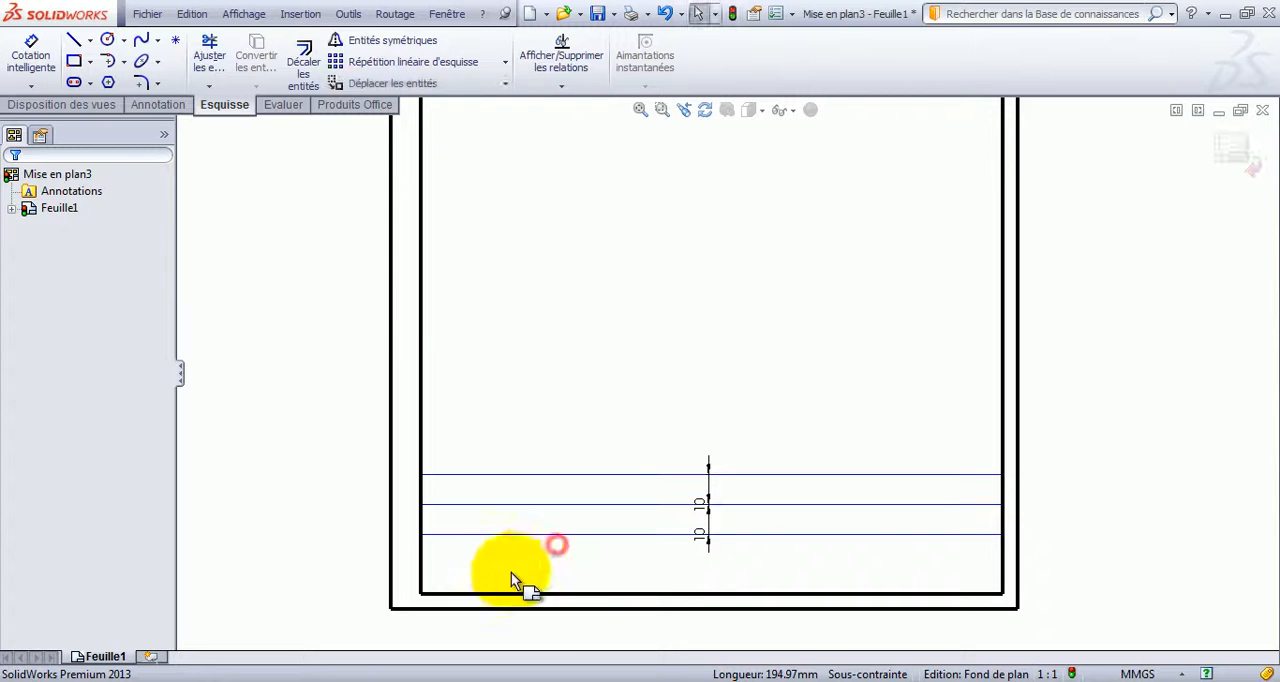
left_click(302, 52)
left_click(556, 539)
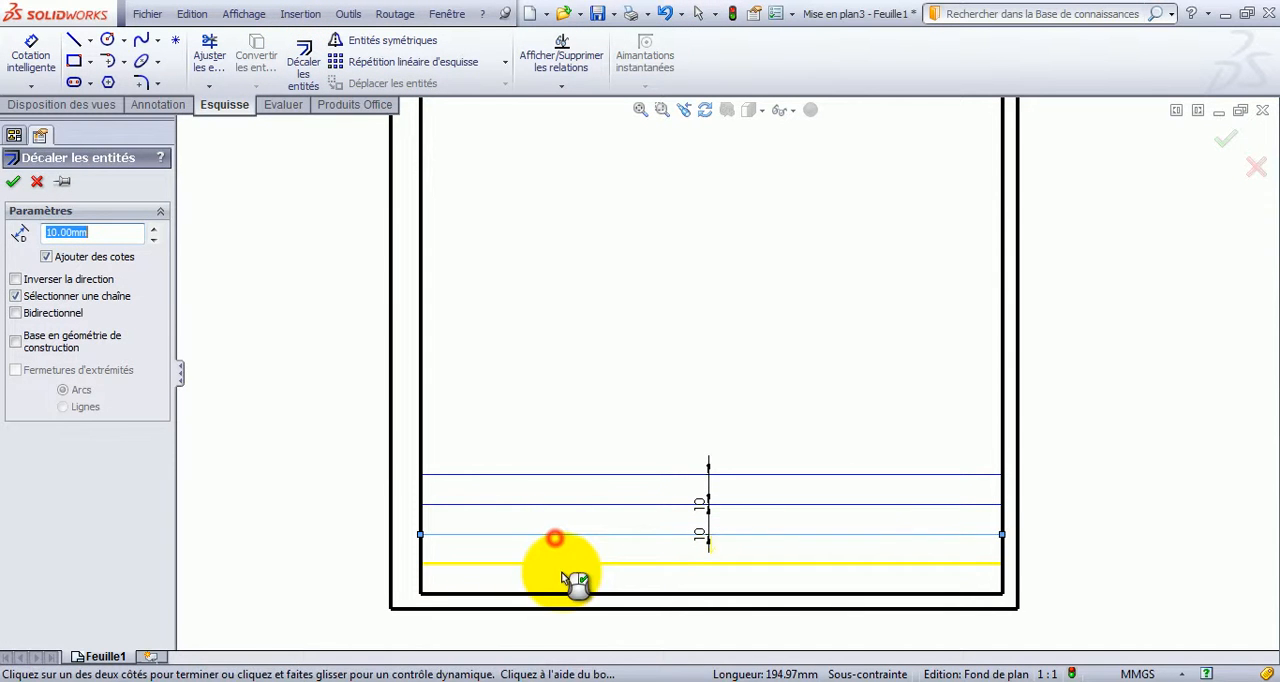
left_click(563, 577)
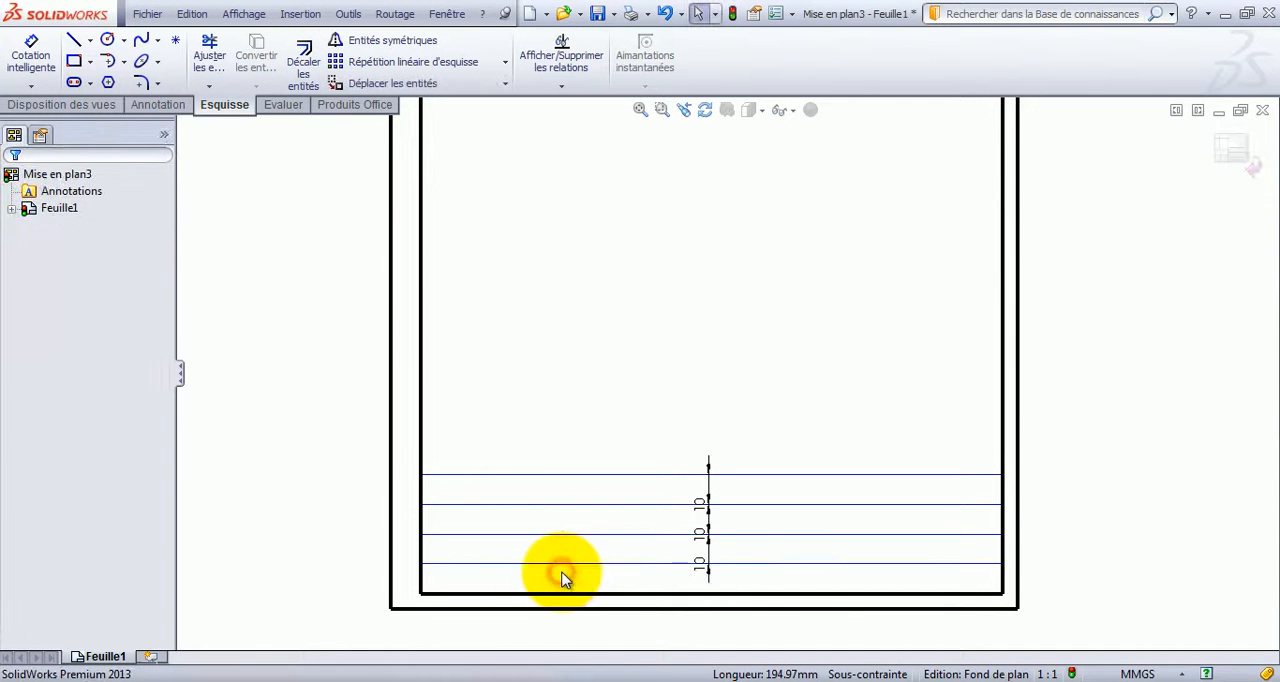
Delete the three 10 mm offset dimensions between the title block's horizontal lines.
left_click(708, 546)
key("Escape")
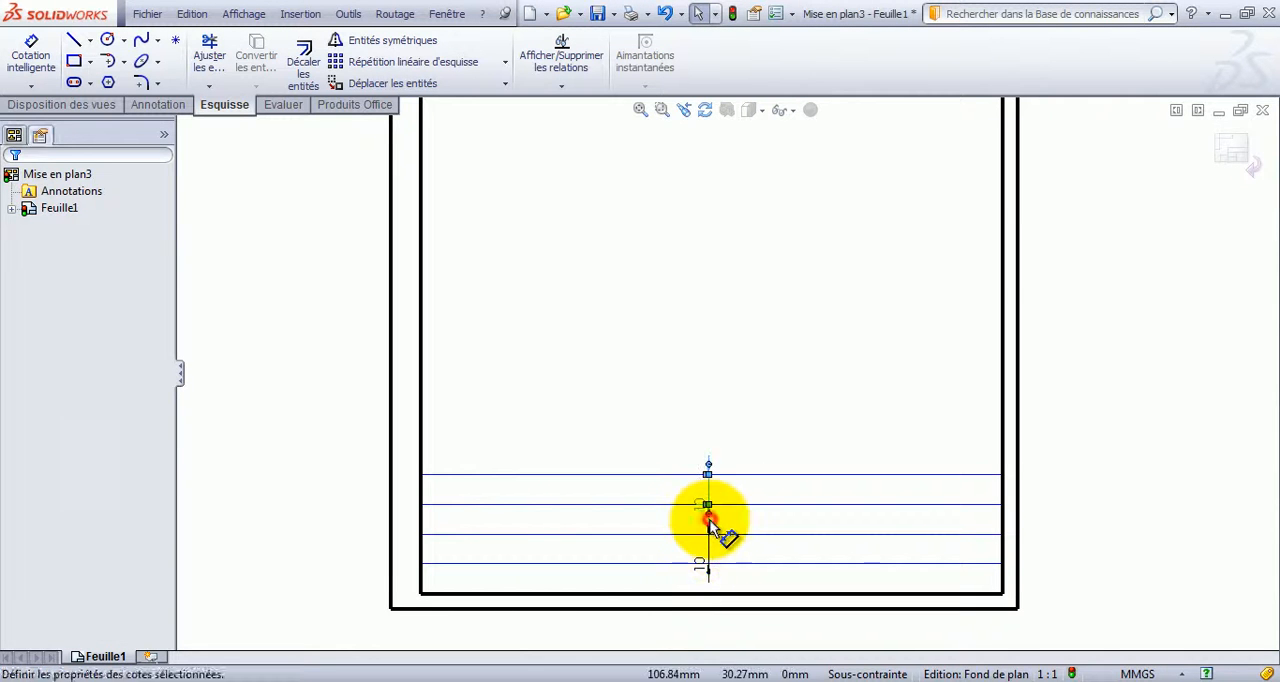
left_click(709, 563)
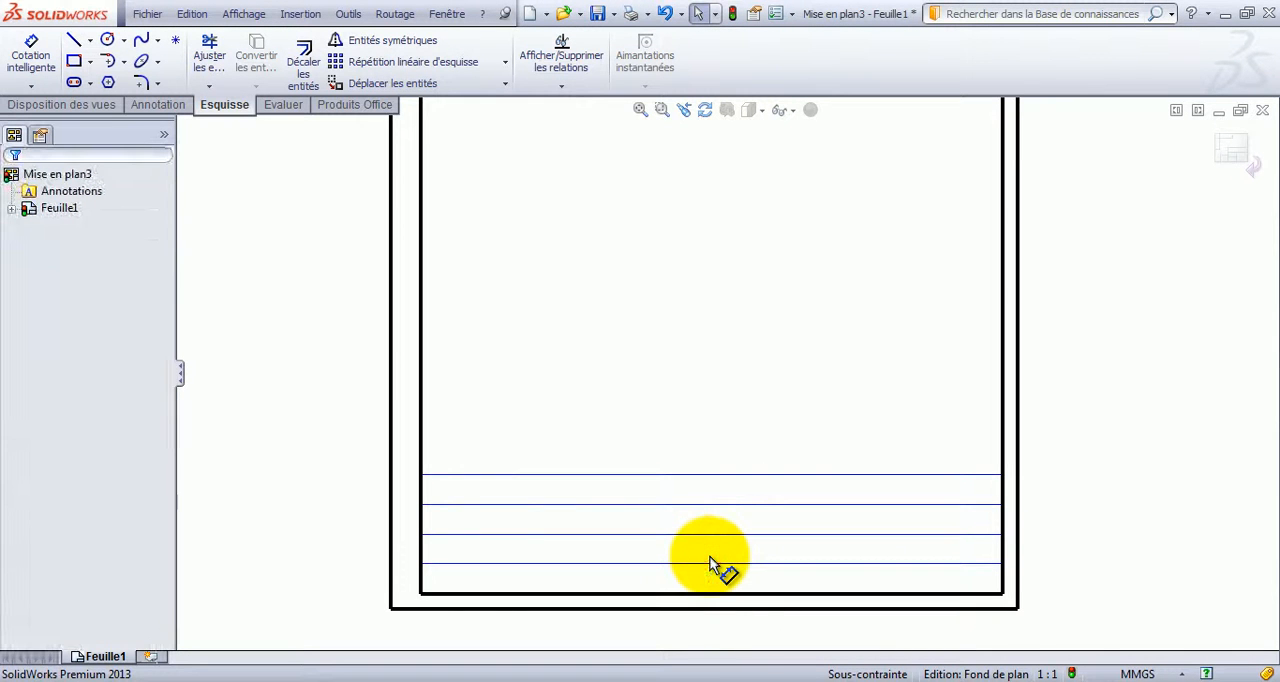
Sketch a vertical line about 37 mm from the inner frame's left side, from the uppermost horizontal line to the frame's lower edge.
left_click(74, 40)
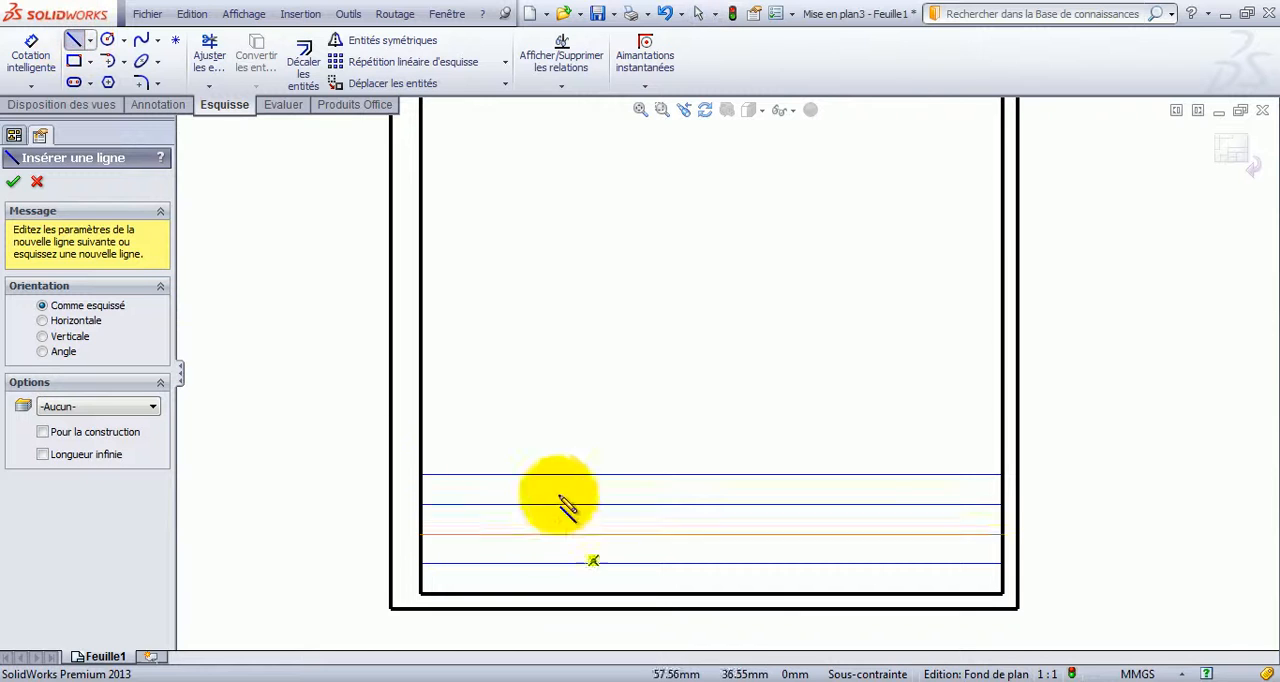
left_click(532, 475)
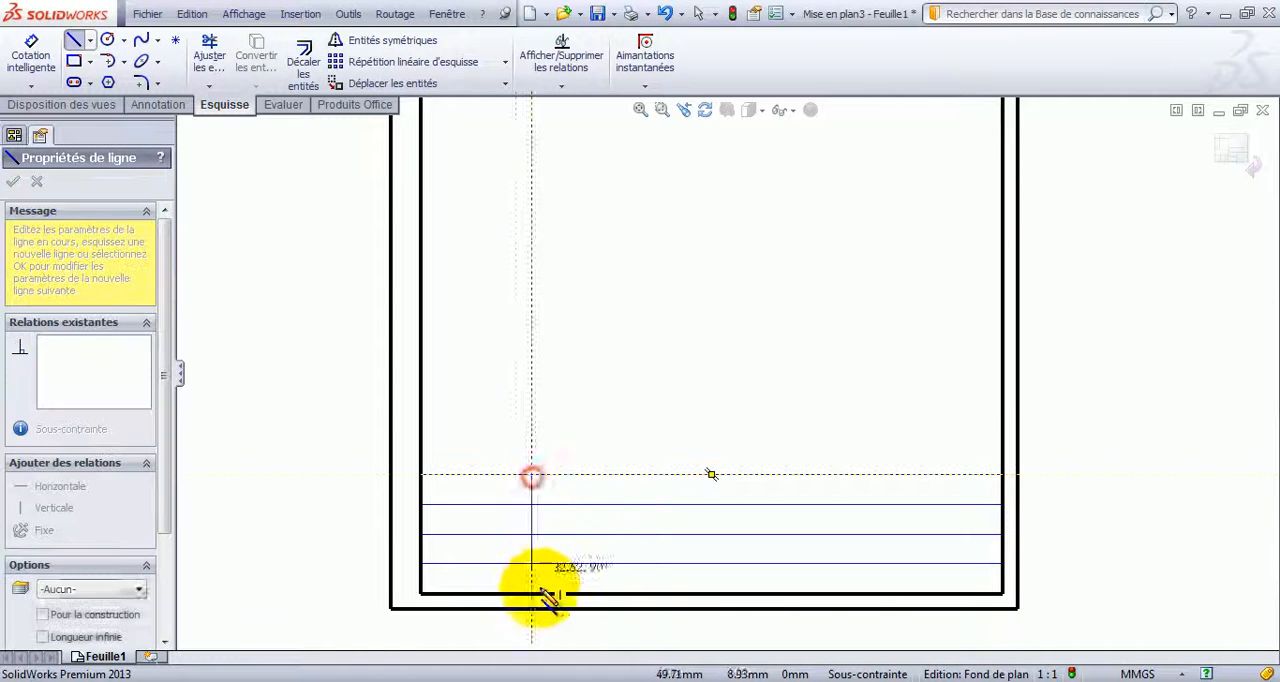
left_click(531, 592)
key("Escape")
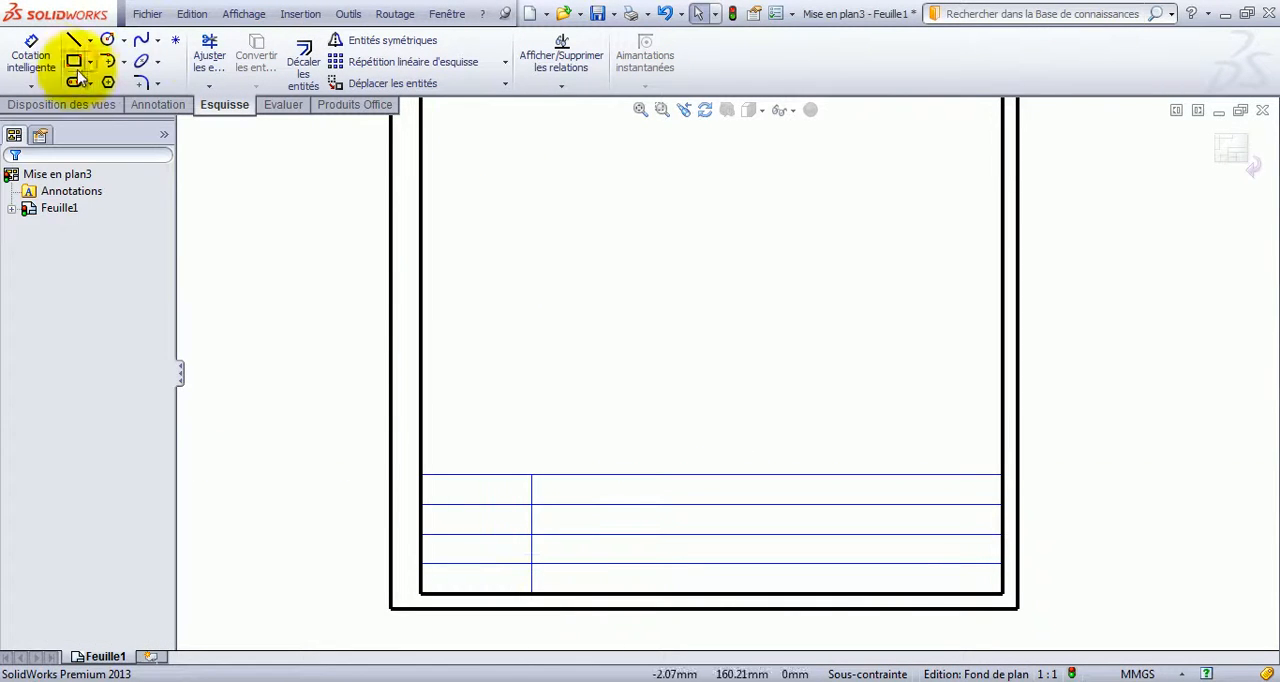
Dimension the vertical line 40 mm from the inner frame's left side, and delete that dimension.
left_click(31, 56)
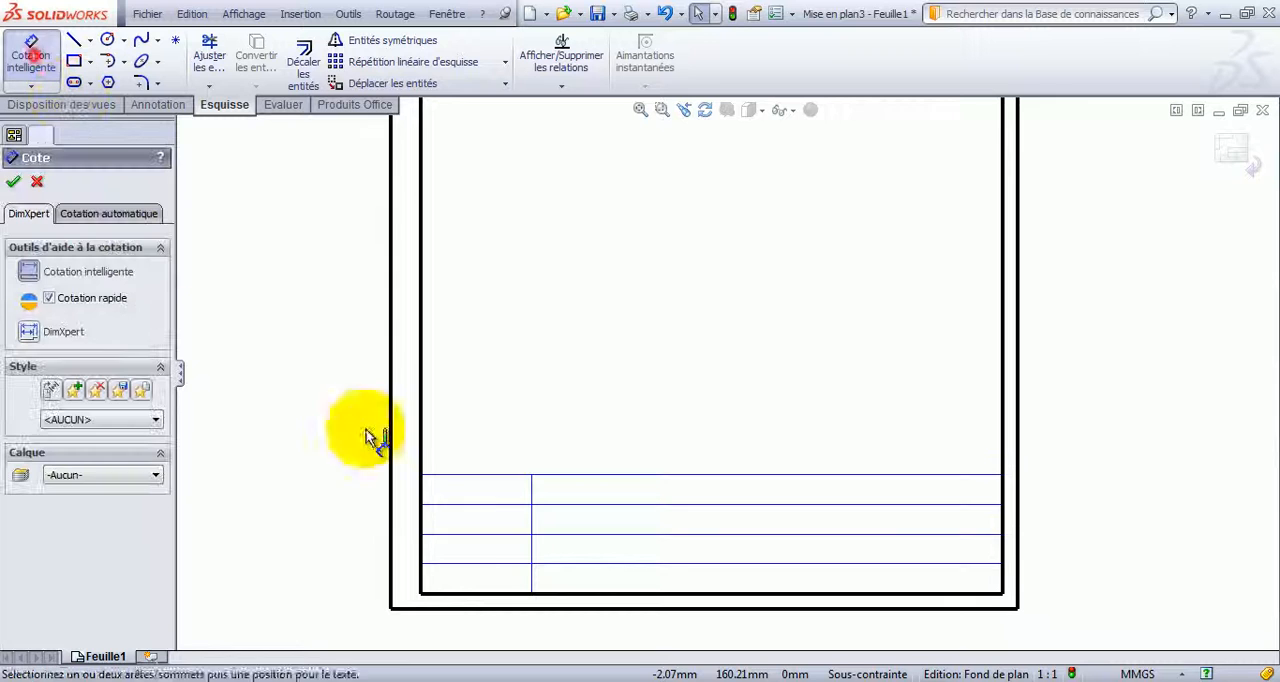
left_click(422, 530)
left_click(533, 522)
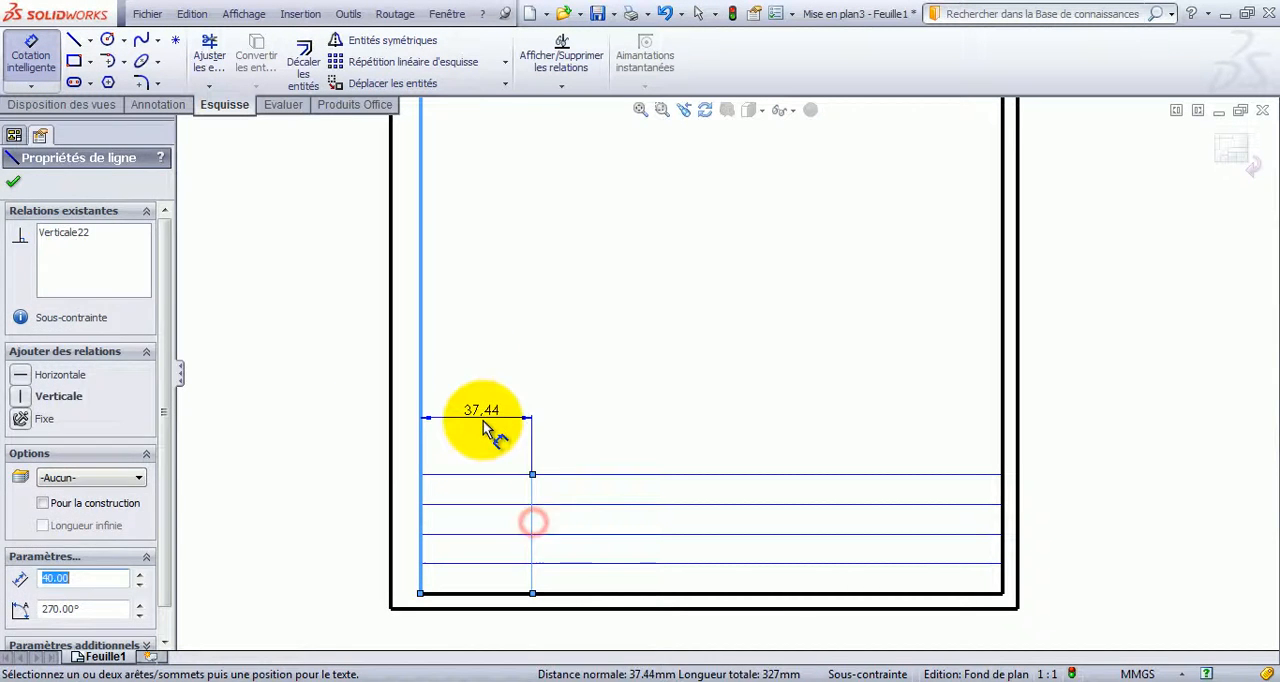
left_click(486, 428)
key("Return")
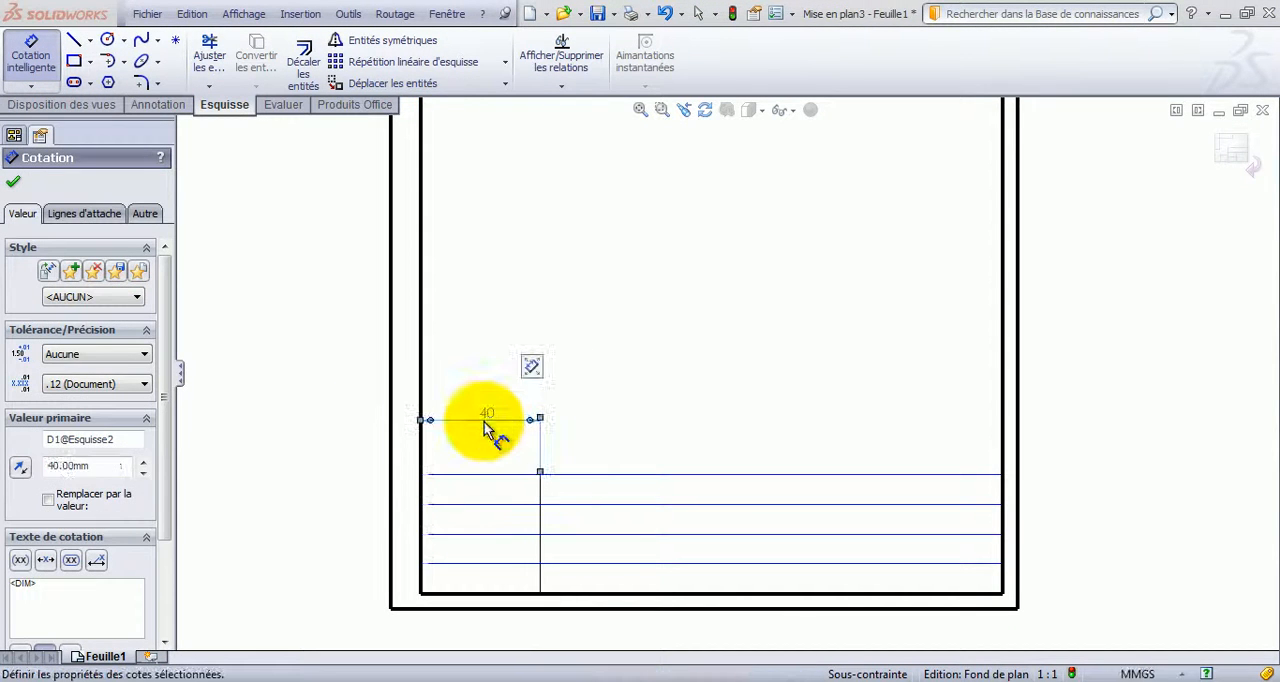
key("Escape")
left_click(484, 421)
key("Delete")
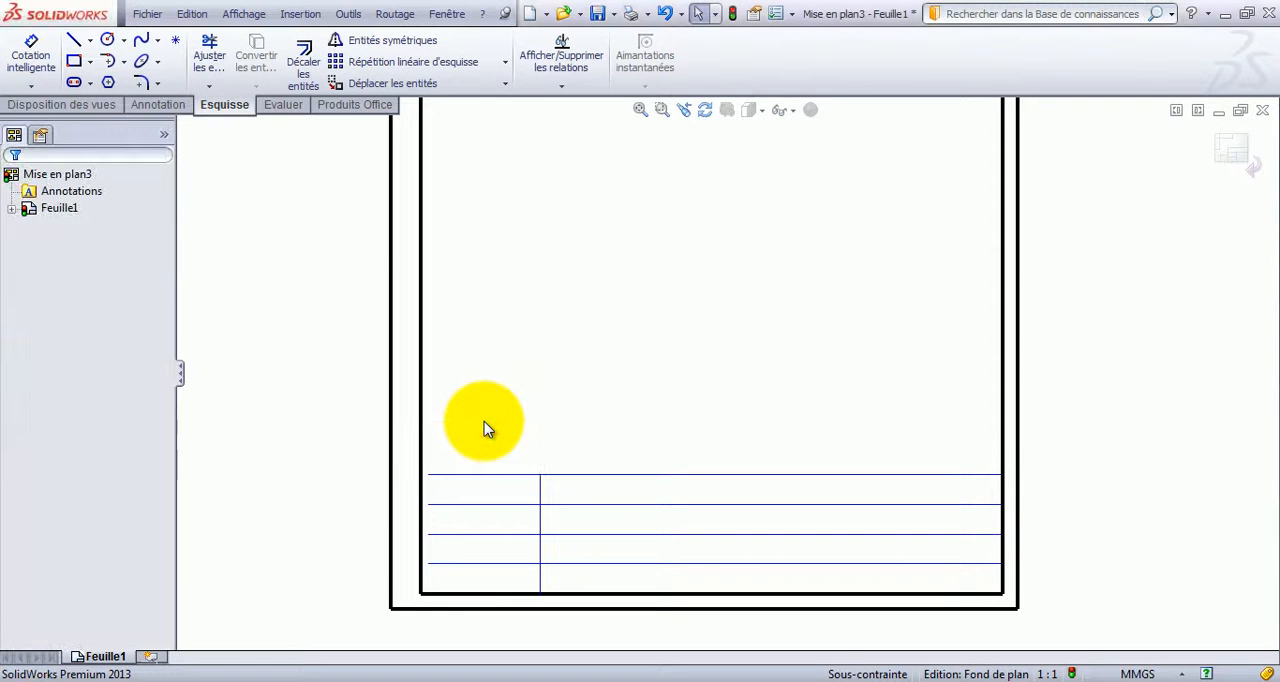
Reattach the left endpoints of the four horizontal title block lines to the inner frame's left side.
scroll(449, 509, "down", 5)
left_click_drag(518, 385, 497, 388)
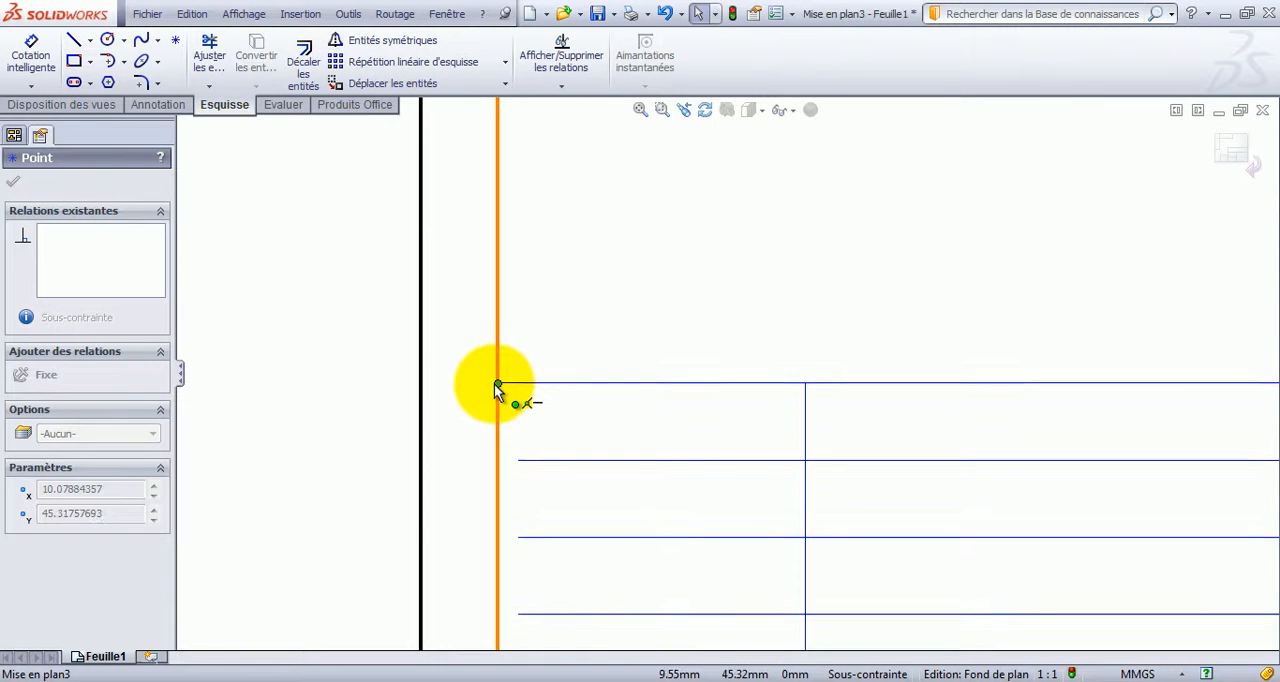
left_click_drag(517, 463, 498, 463)
left_click(517, 542)
left_click_drag(517, 542, 494, 542)
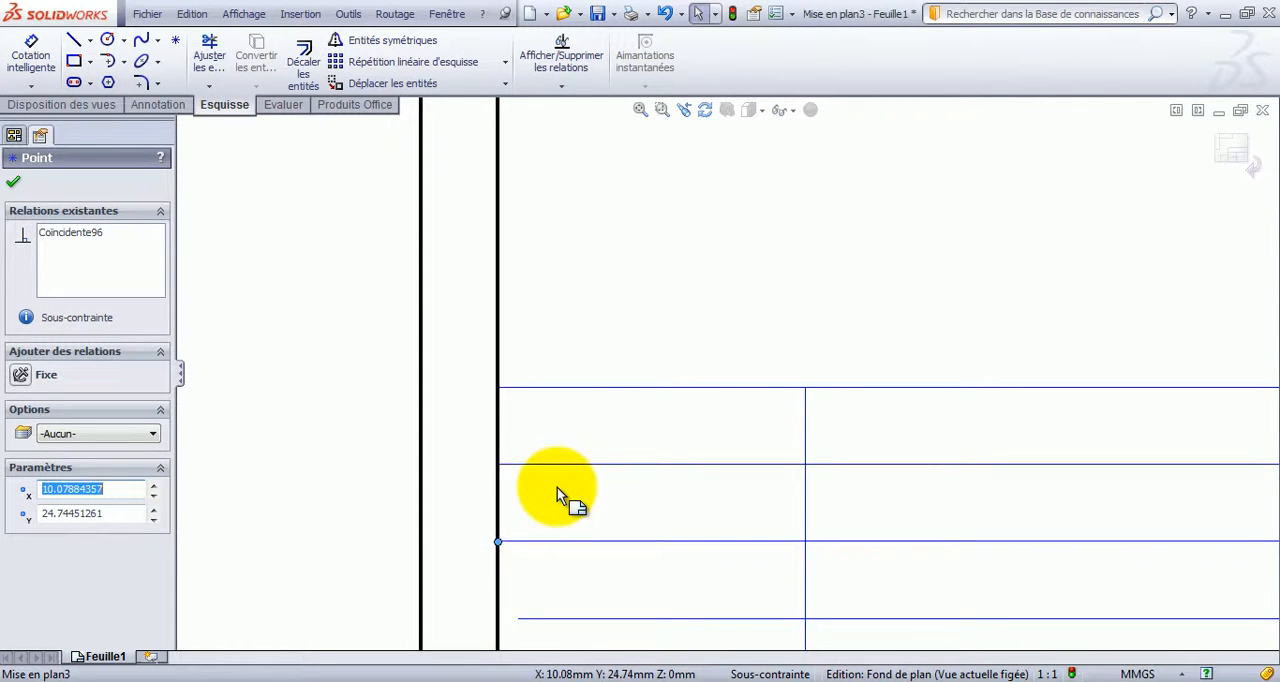
scroll(557, 488, "down", 5)
scroll(640, 452, "up", 3)
mouse_move(638, 447)
left_mouse_down()
mouse_move(614, 453)
mouse_move(624, 456)
left_mouse_up()
scroll(837, 392, "up", 3)
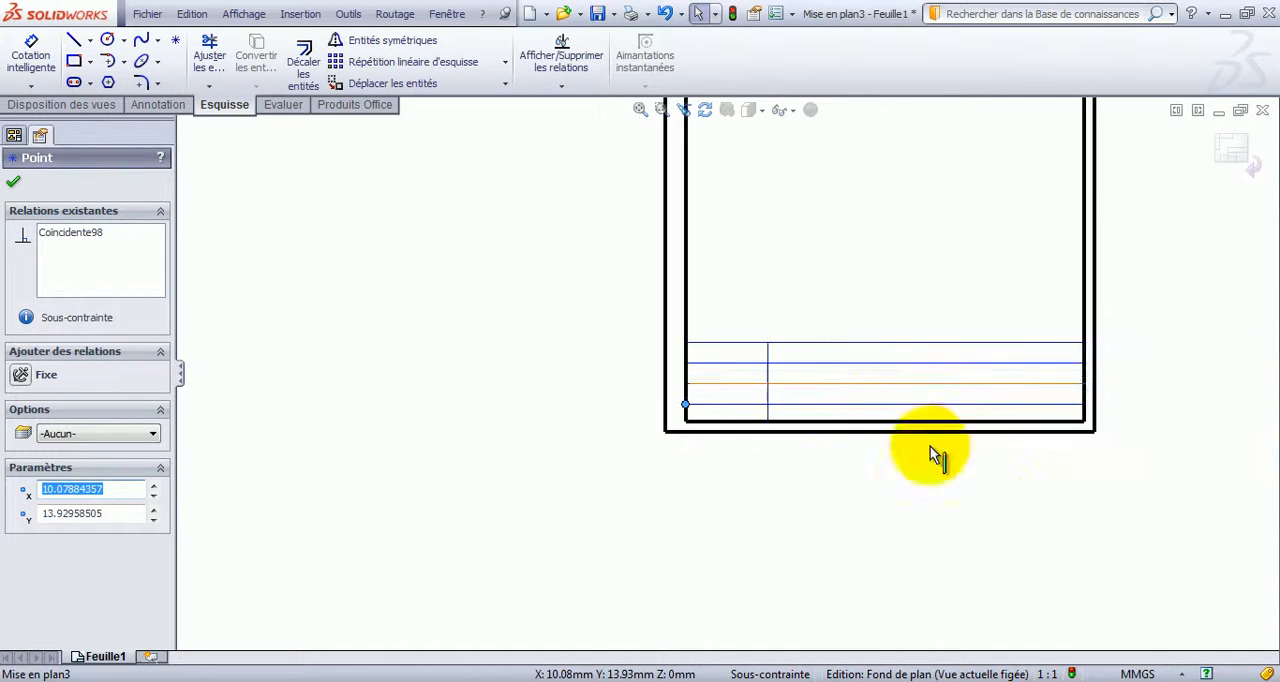
left_click(1000, 508)
Sketch a second vertical line about 39 mm long near the frame's right side, from the uppermost horizontal line to the frame's lower edge.
scroll(1025, 366, "down", 5)
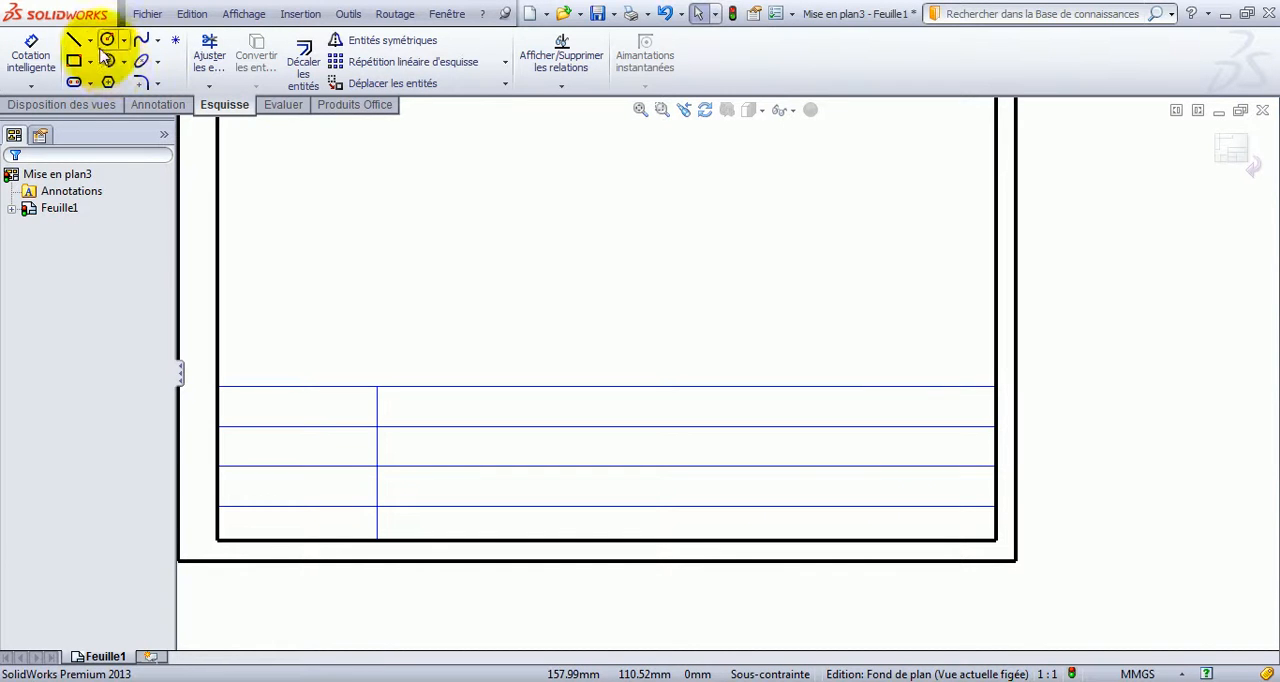
left_click(76, 40)
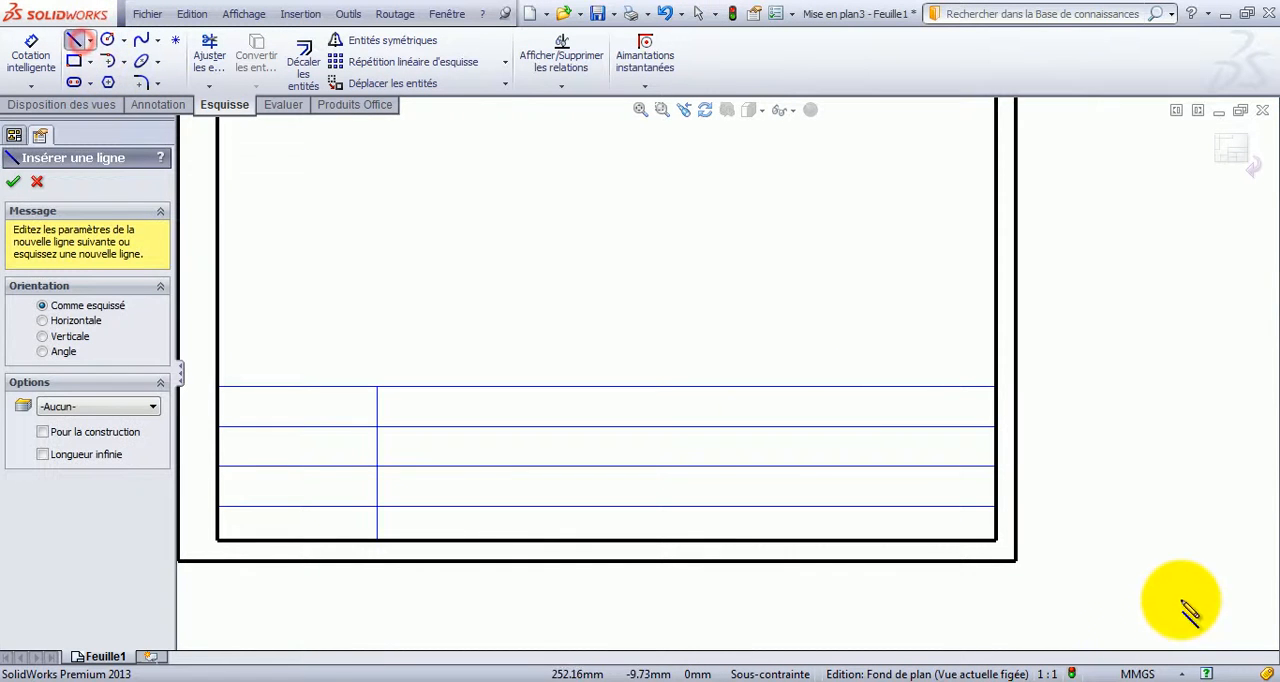
left_click(838, 387)
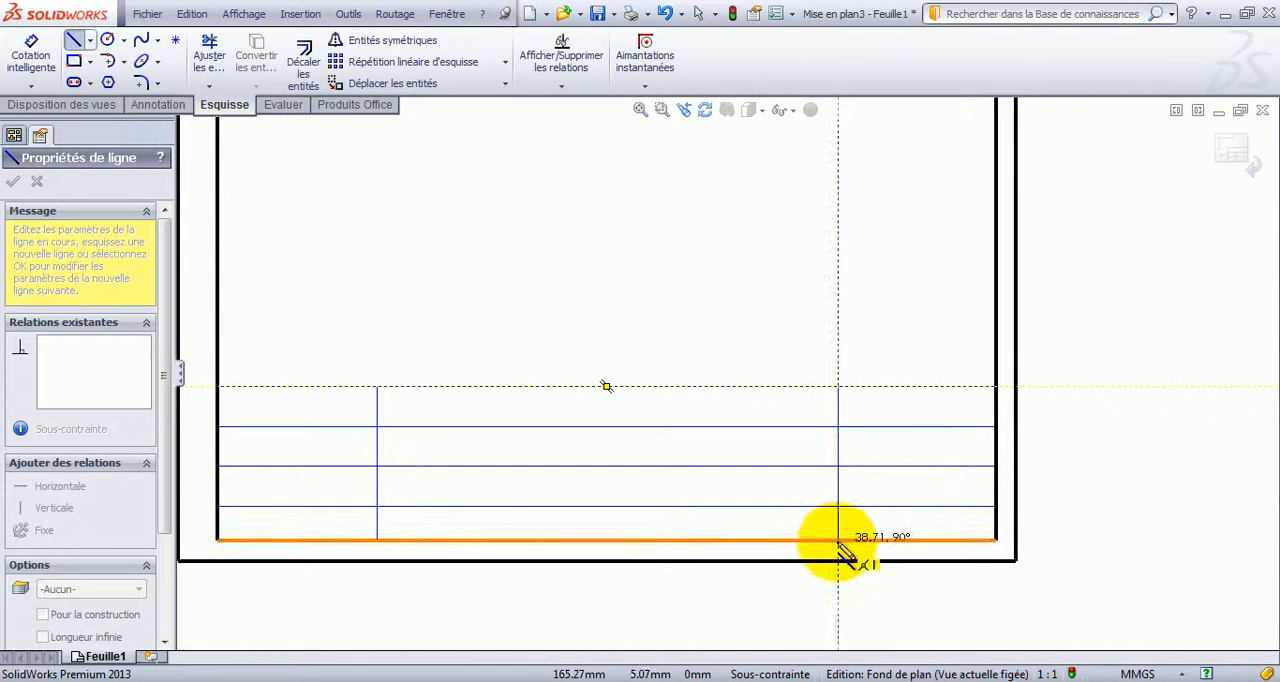
left_click(838, 541)
key("Escape")
key("Escape")
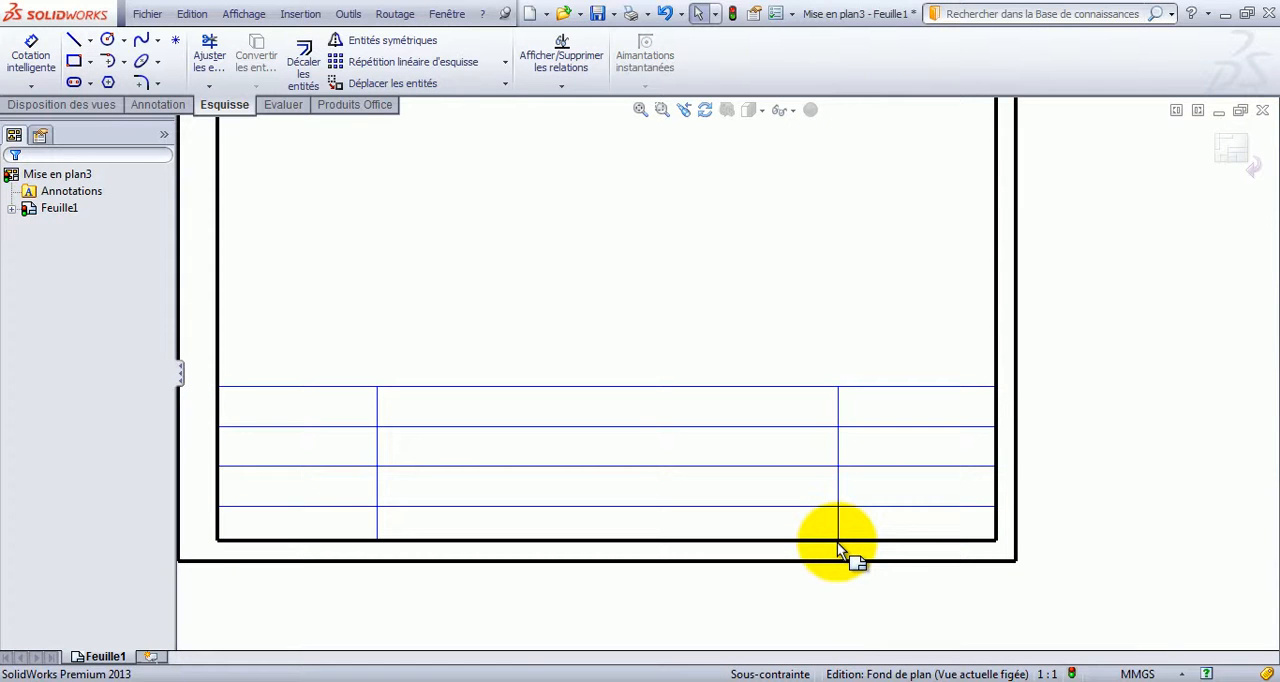
Trim the left vertical line's top segment and the middle segments of the two lowest horizontal lines.
left_click(207, 55)
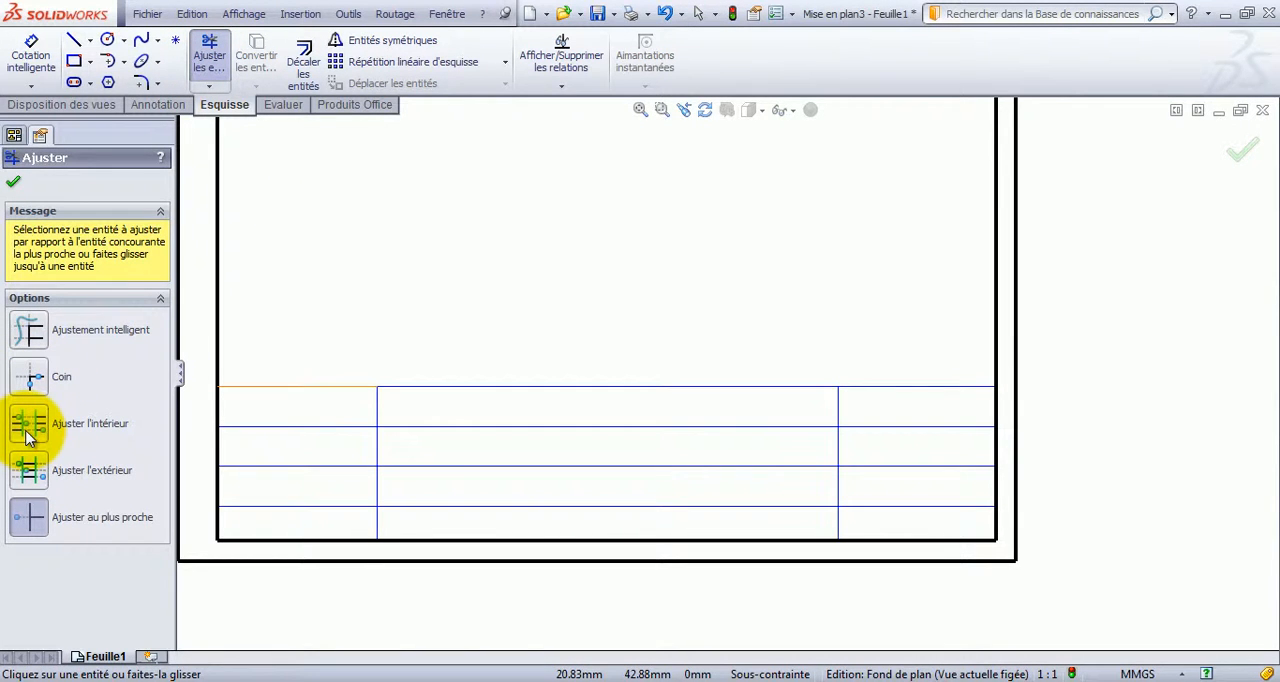
left_click(375, 408)
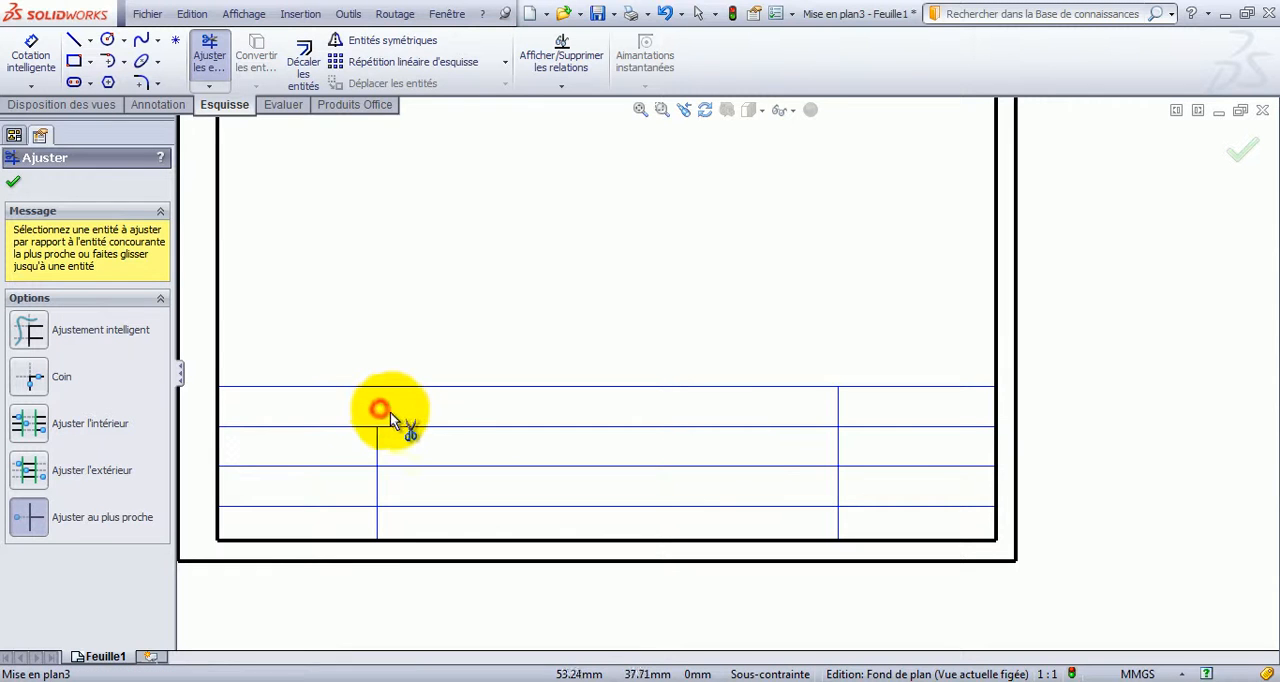
left_click(645, 467)
left_click(625, 507)
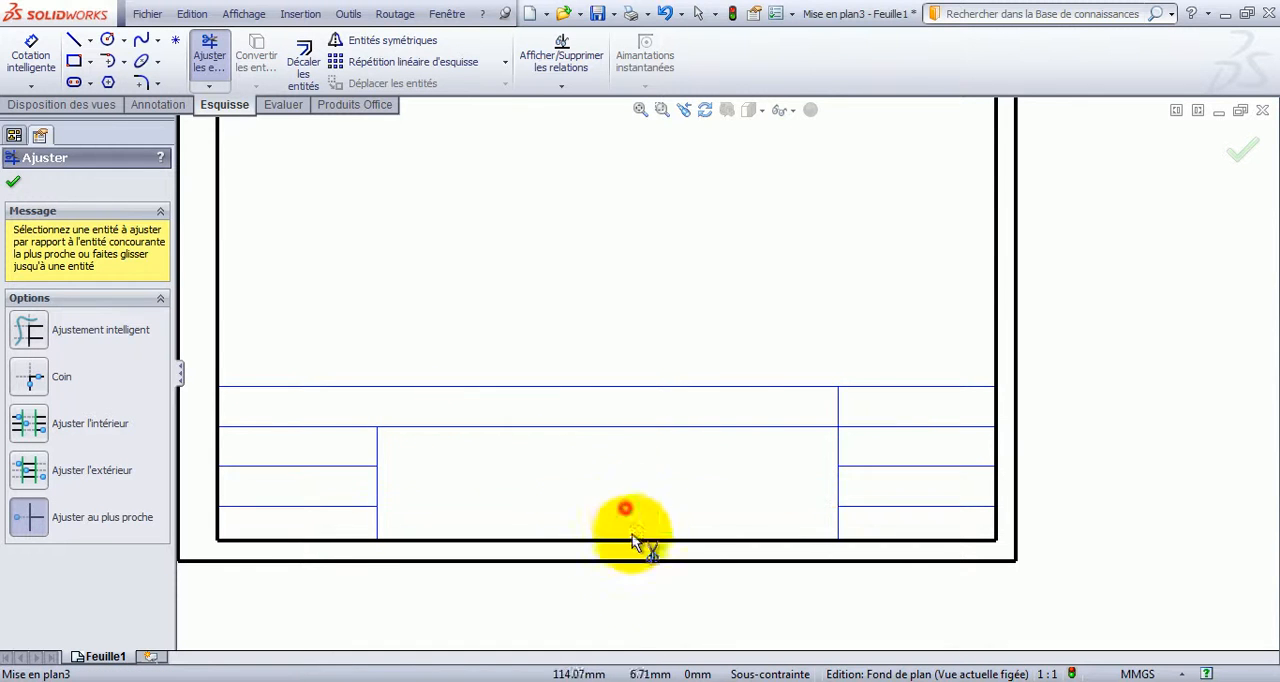
key("Escape")
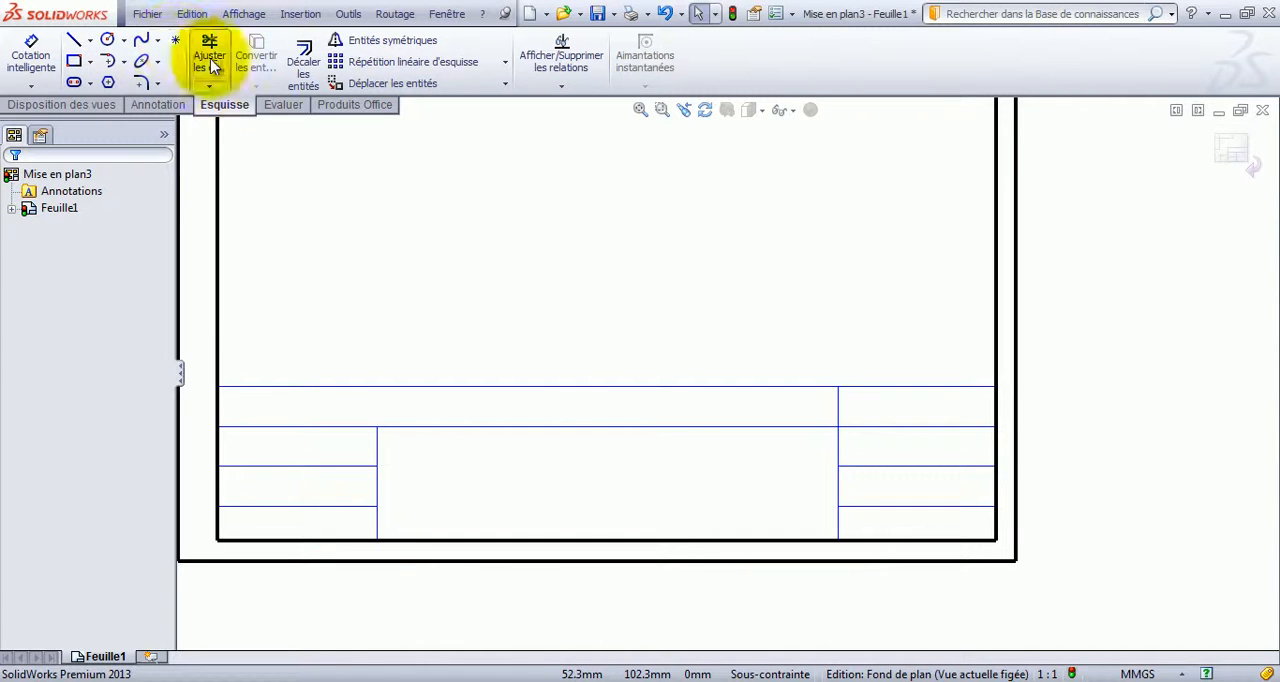
Add the note "INSTITUT SUPERIEUR DES ETUDES TECHNOLOGIQUES DE DJERBA" in the title block's top row.
left_click(152, 104)
left_click(249, 61)
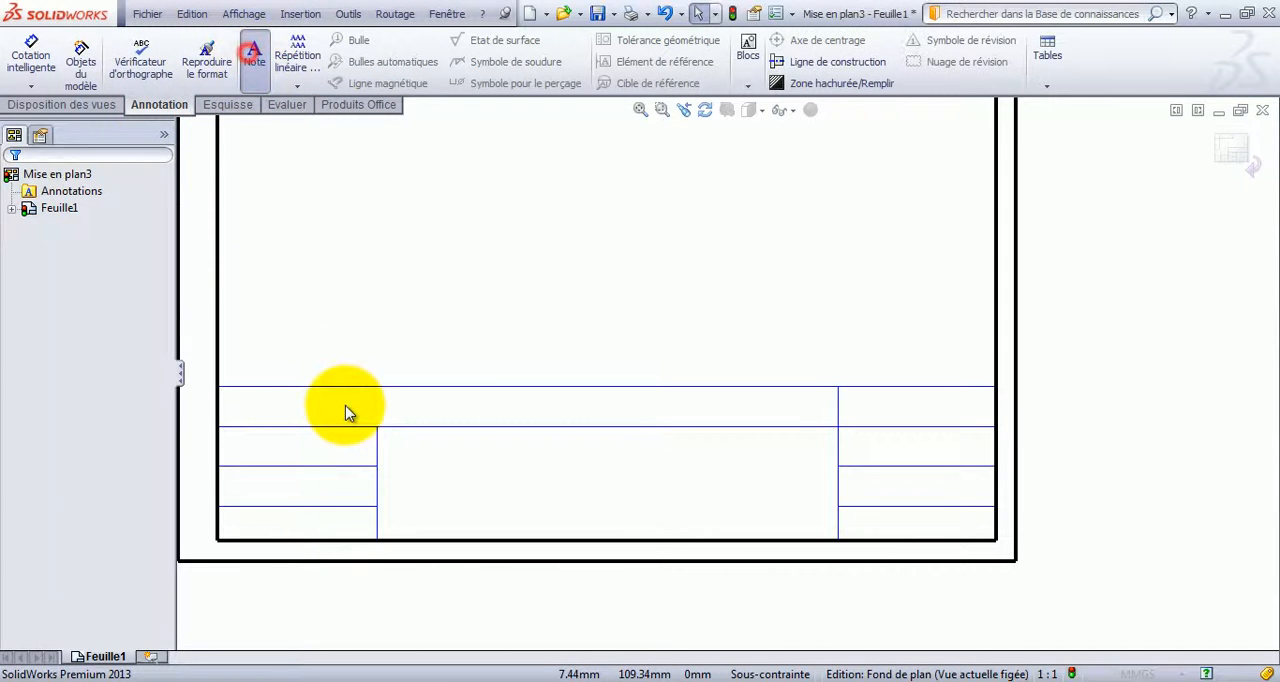
left_click(333, 402)
type("In")
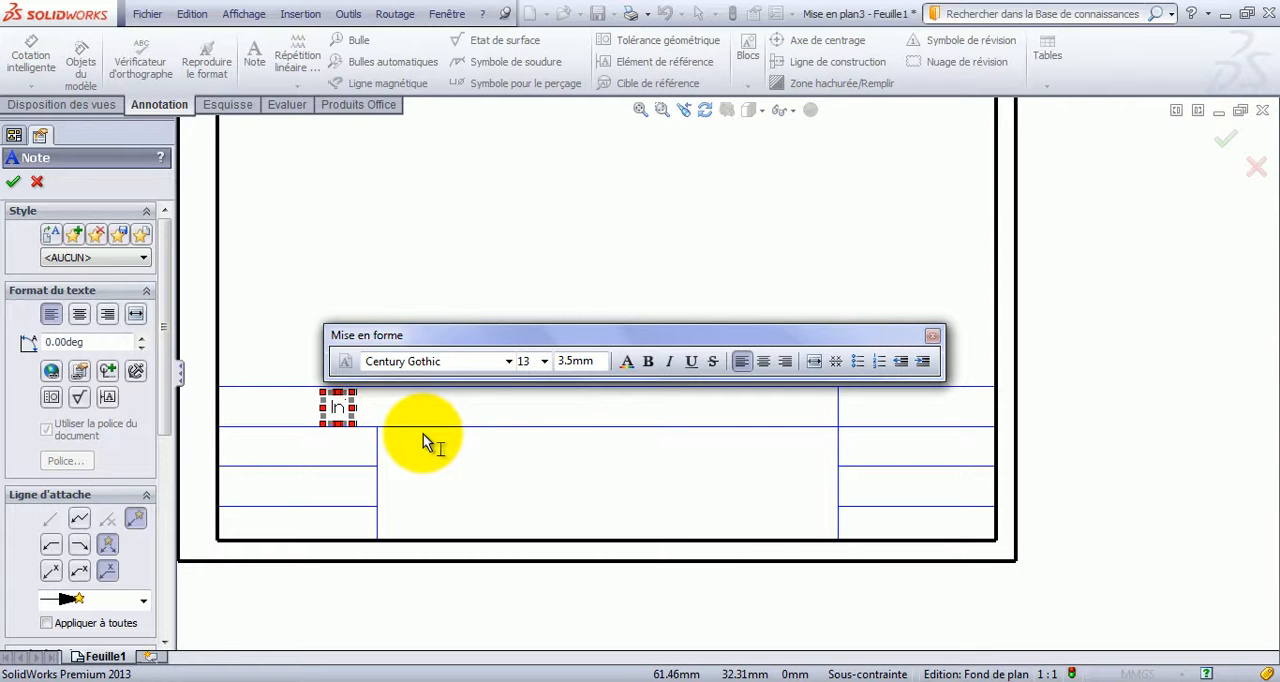
key("BackSpace")
type("NSTITUT SUPERIEUR DES ETUDES TECHNOLOGIQUES DE DJER")
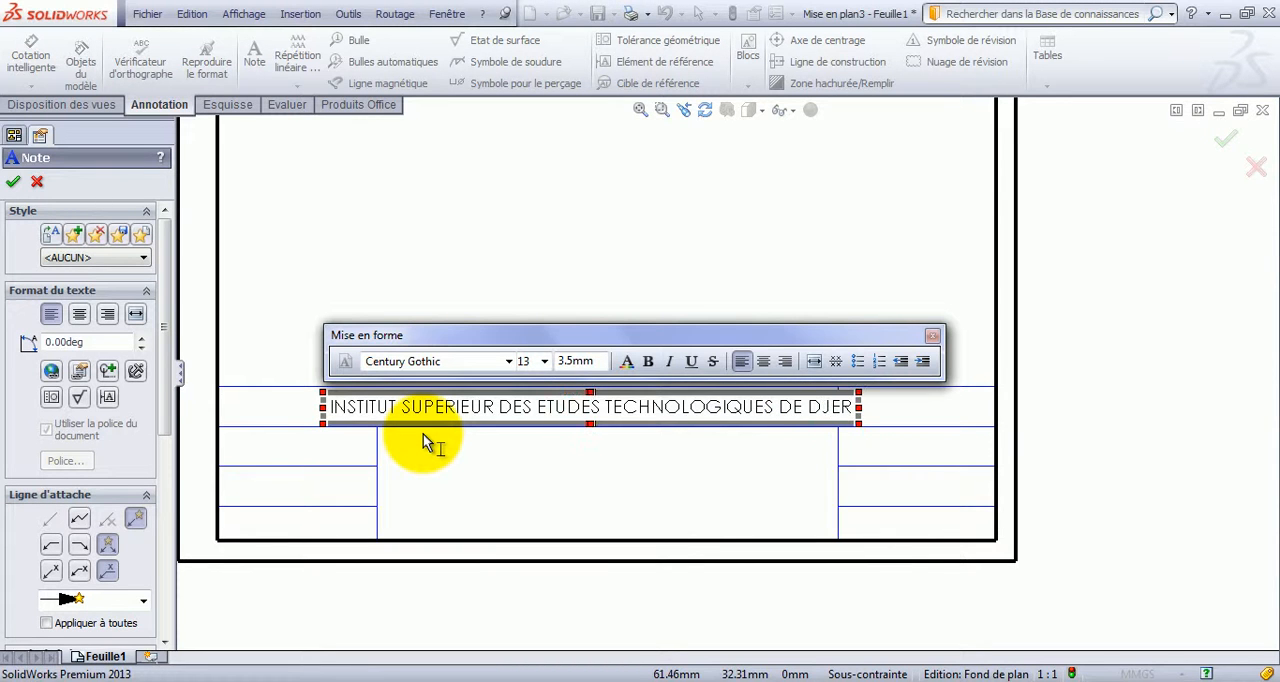
type("BA")
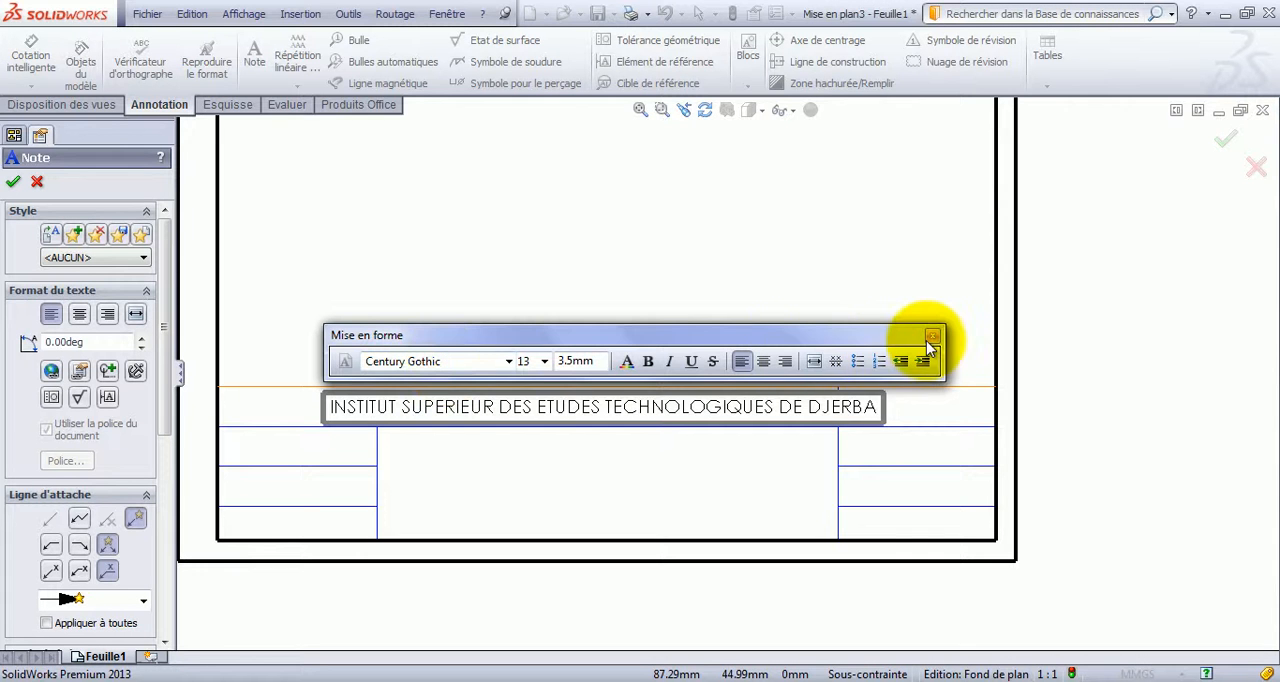
left_click(677, 485)
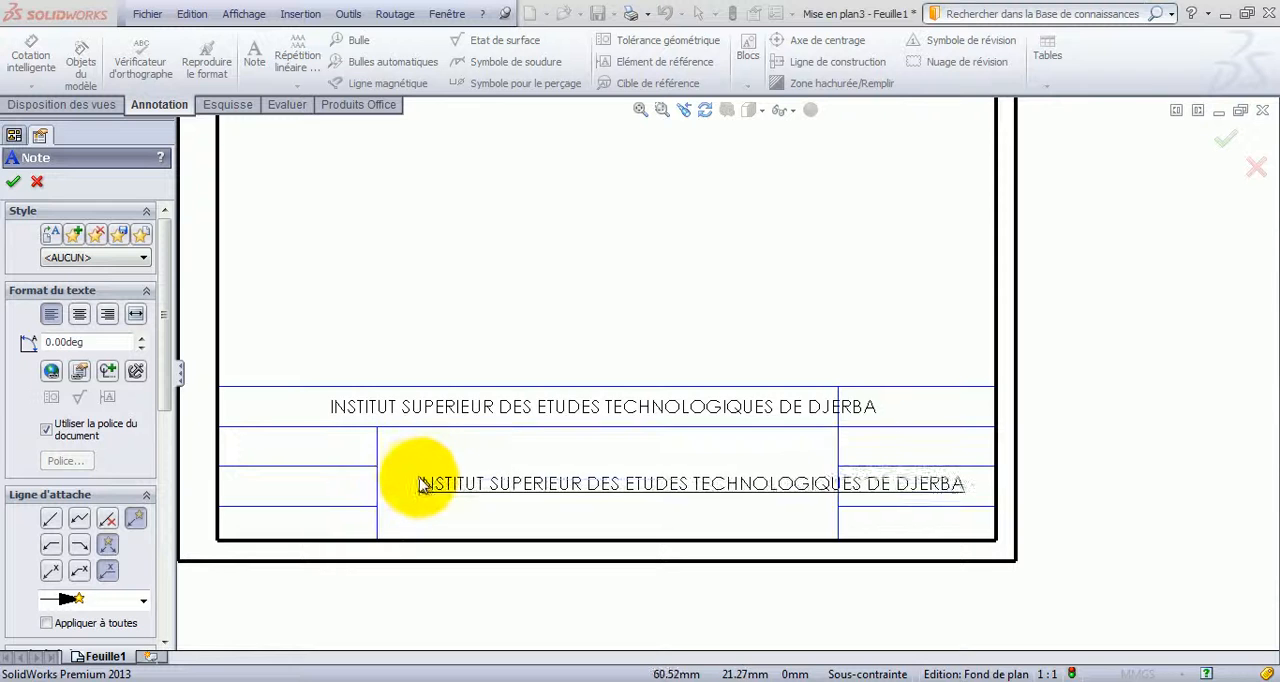
Add the note "PIECE A DEFINIR" in the title block's large middle cell.
left_click(422, 487)
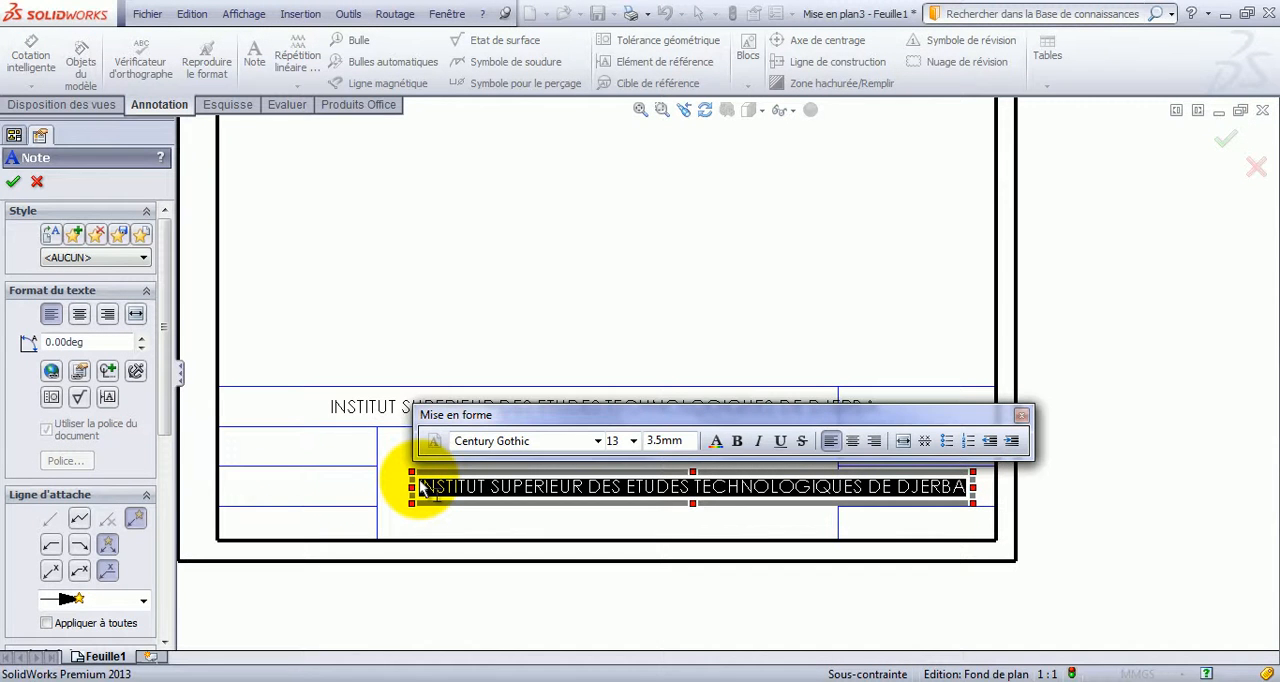
key("Delete")
type("PIECE")
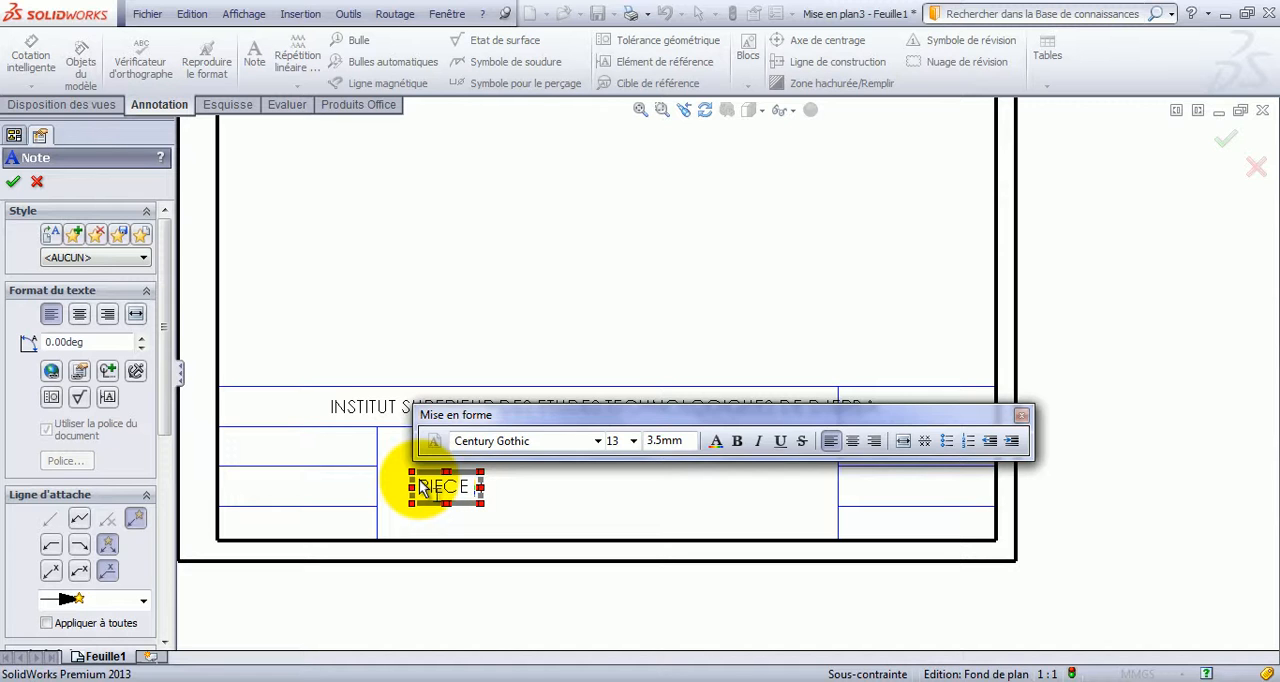
type(" A D")
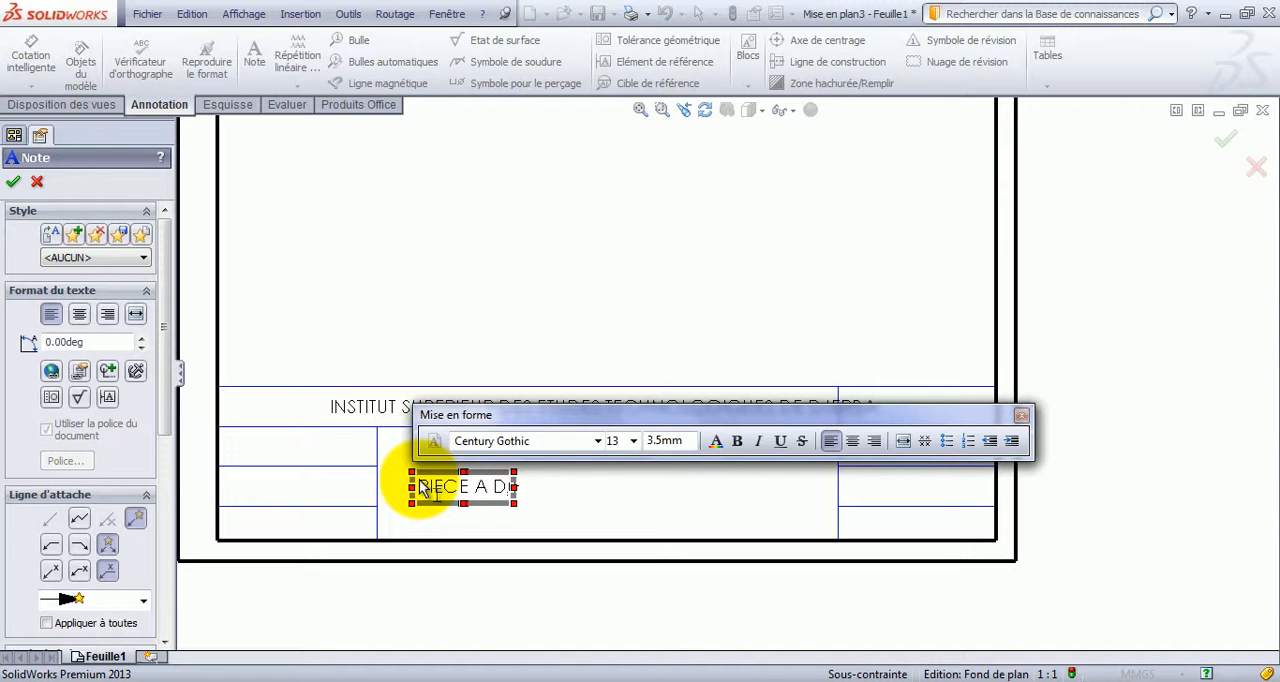
type("EFINIR")
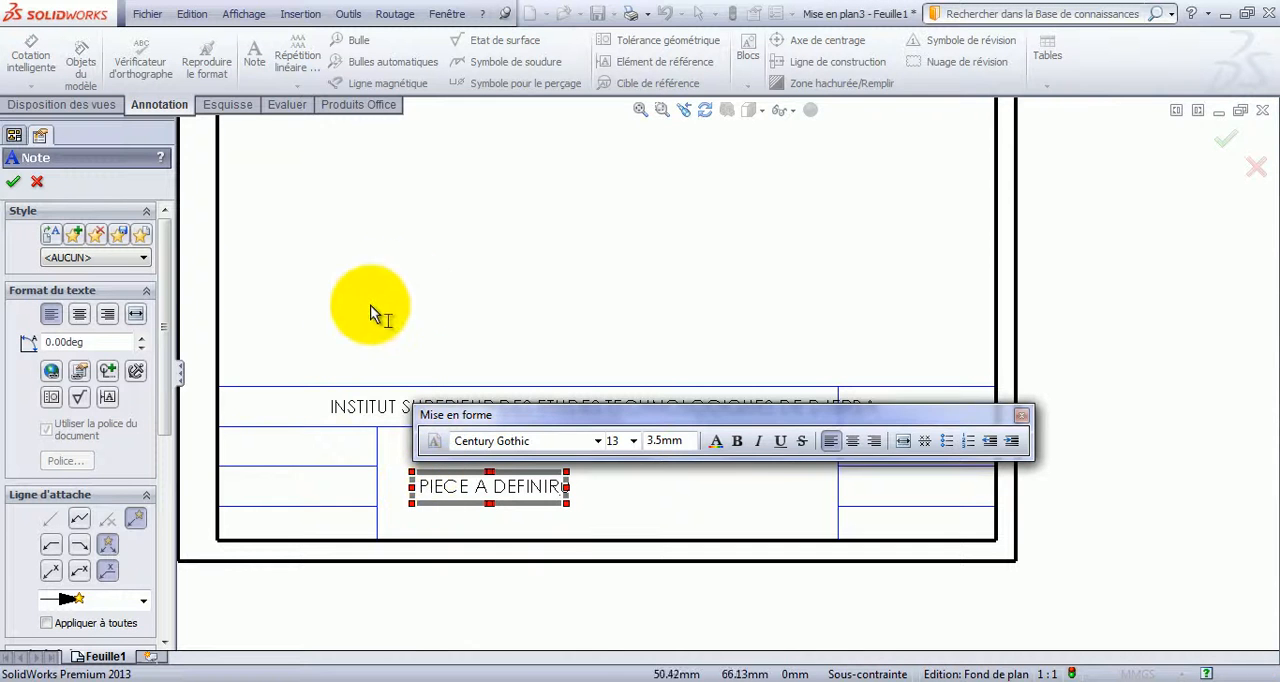
left_click(368, 280)
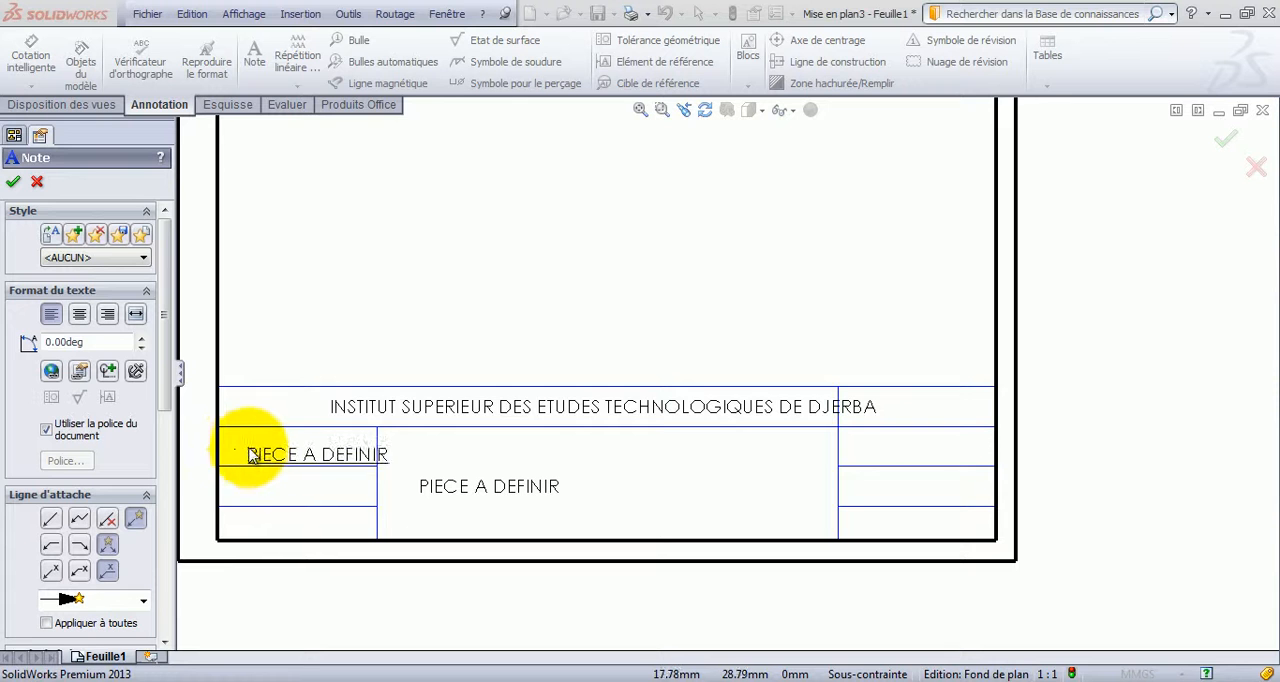
Add the note "Ech 1:1" in the upper cell of the title block's left column.
left_click(243, 449)
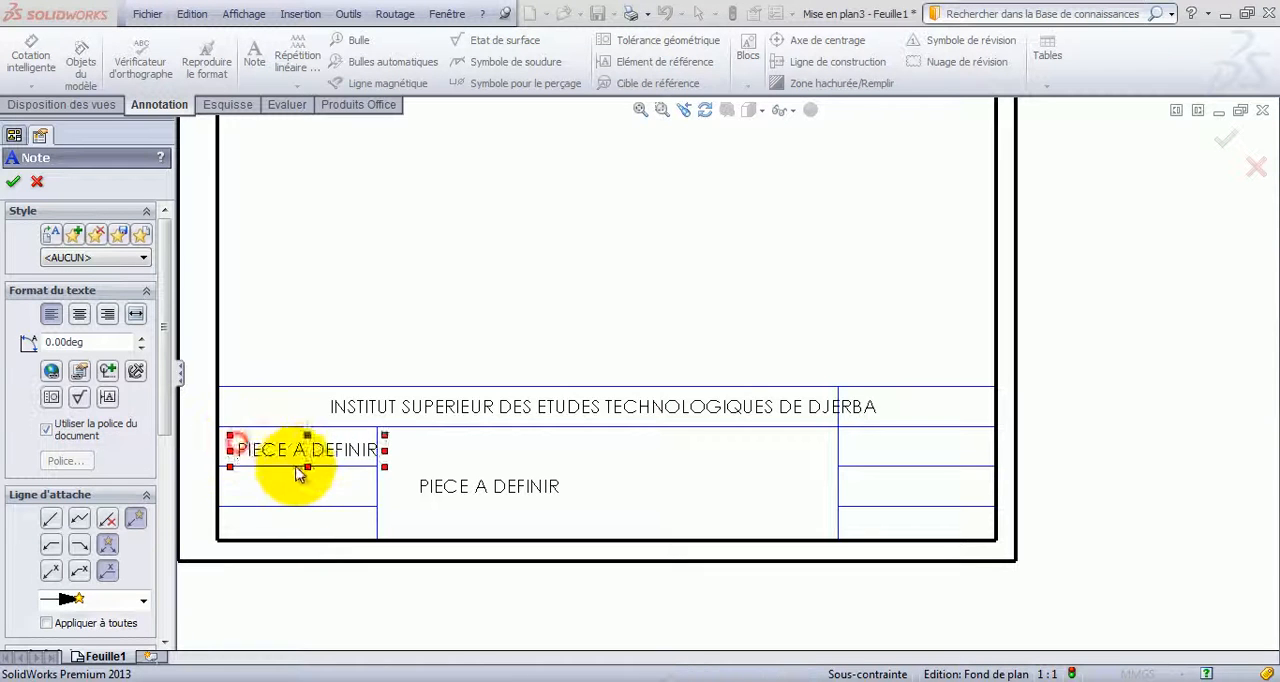
type("eC")
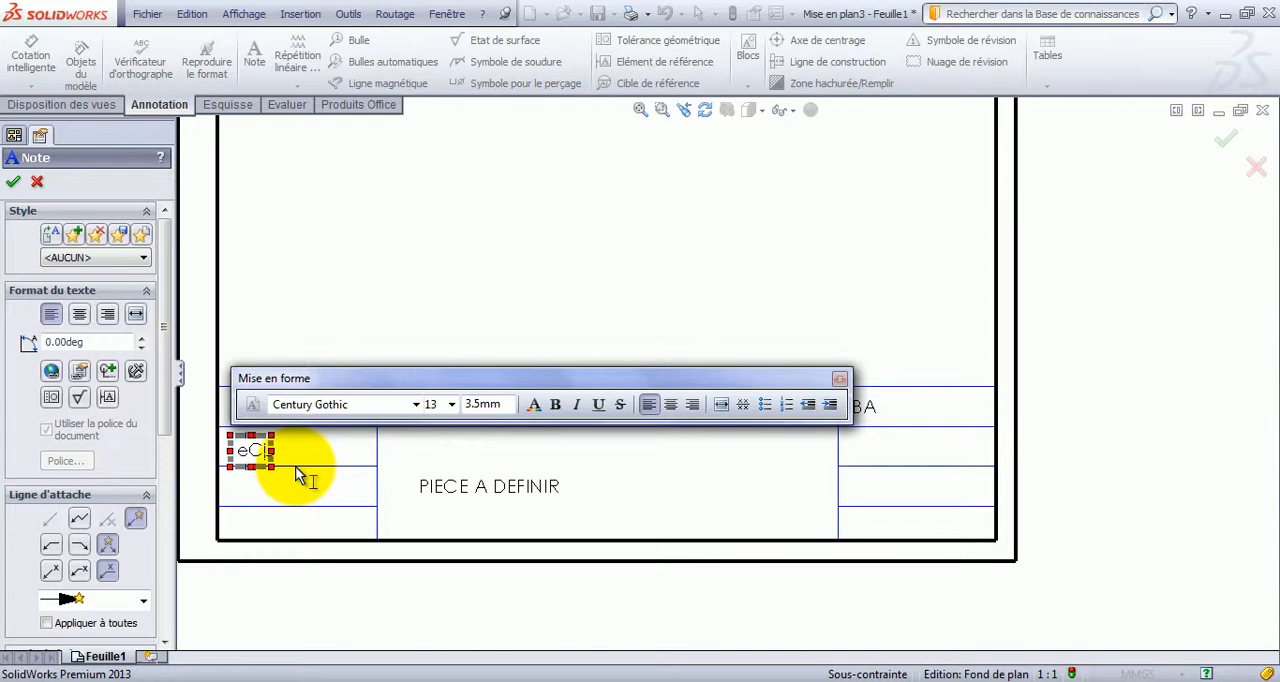
key("BackSpace")
key("BackSpace")
type("Ech")
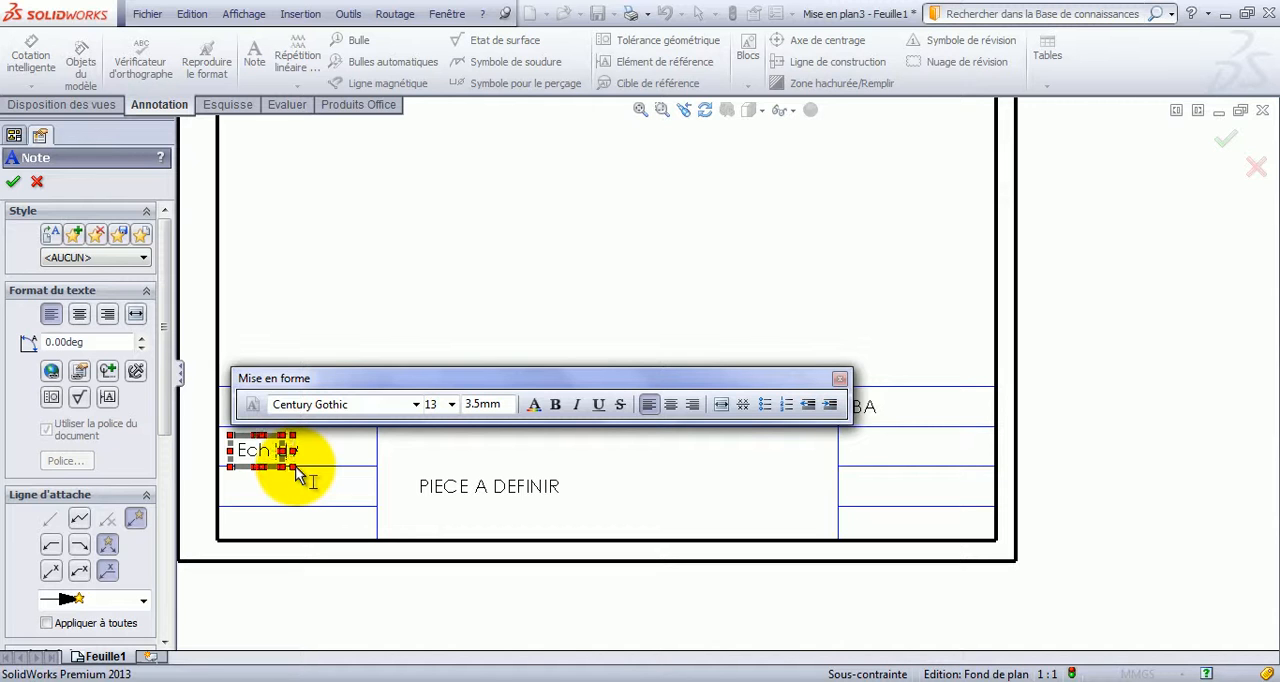
type(" 1:")
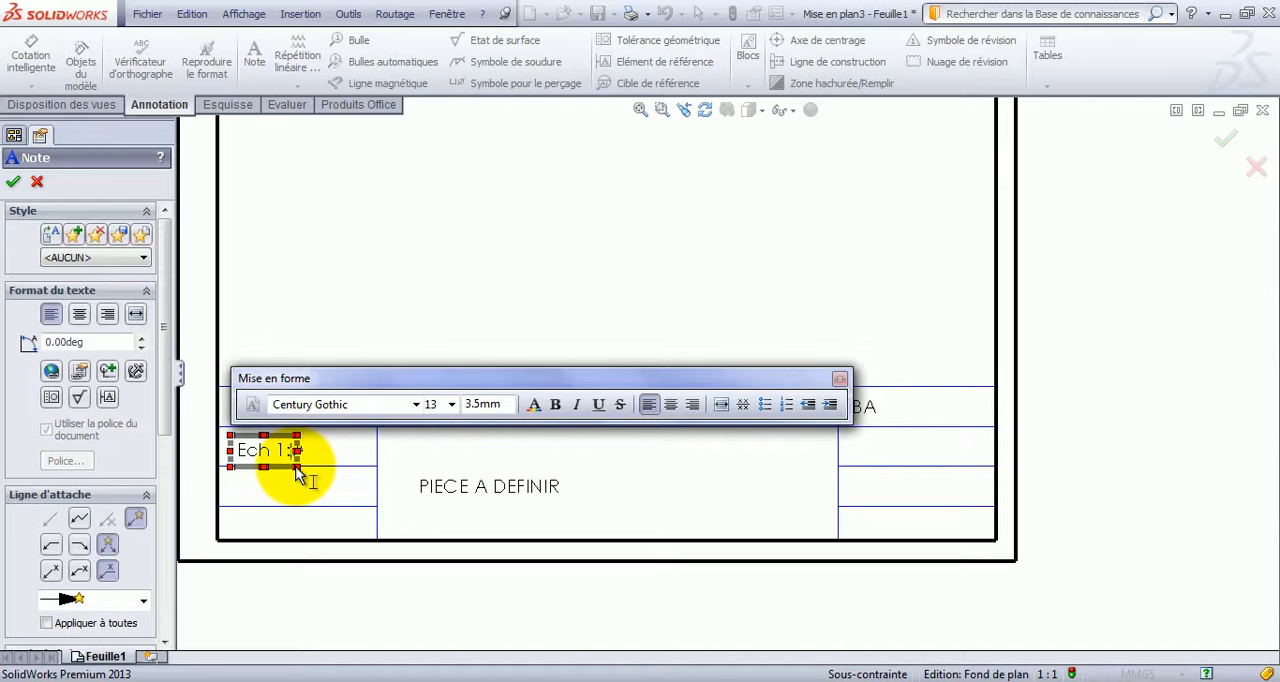
type("41")
key("BackSpace")
key("BackSpace")
type("1")
left_click(346, 251)
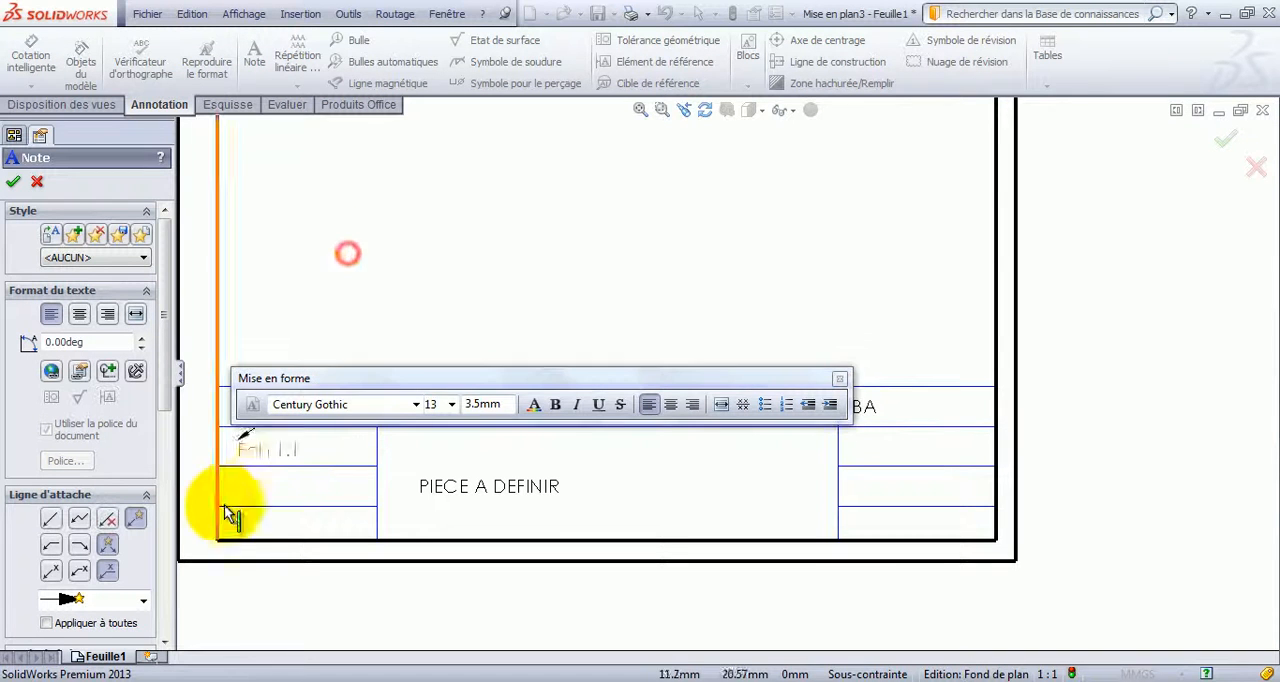
Add the note "Format A4" in the left column's cell directly below the scale note.
left_click(256, 492)
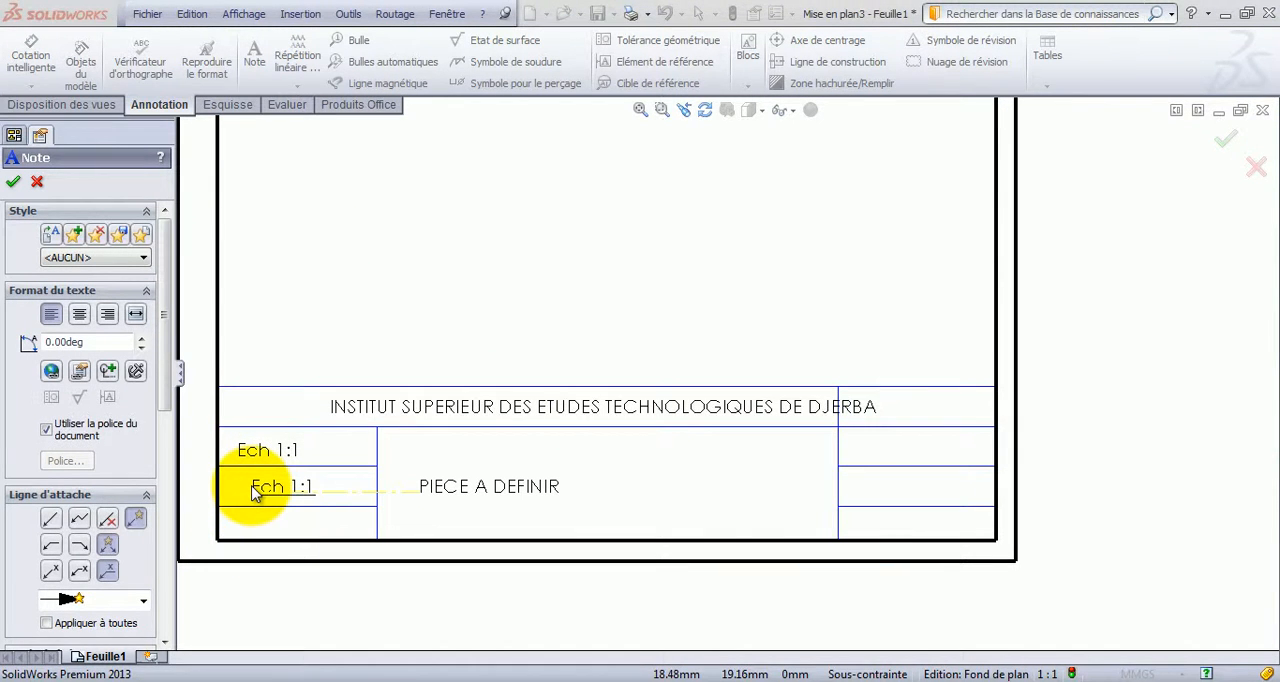
double_click(256, 488)
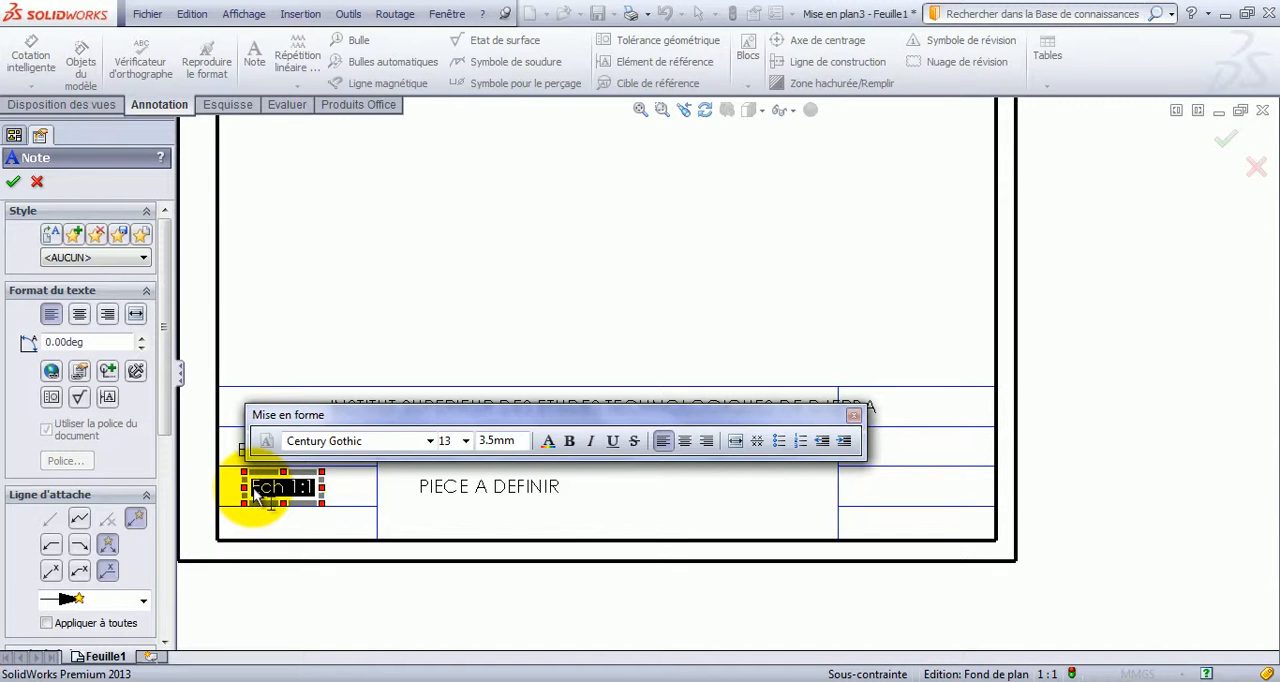
type("Format A4")
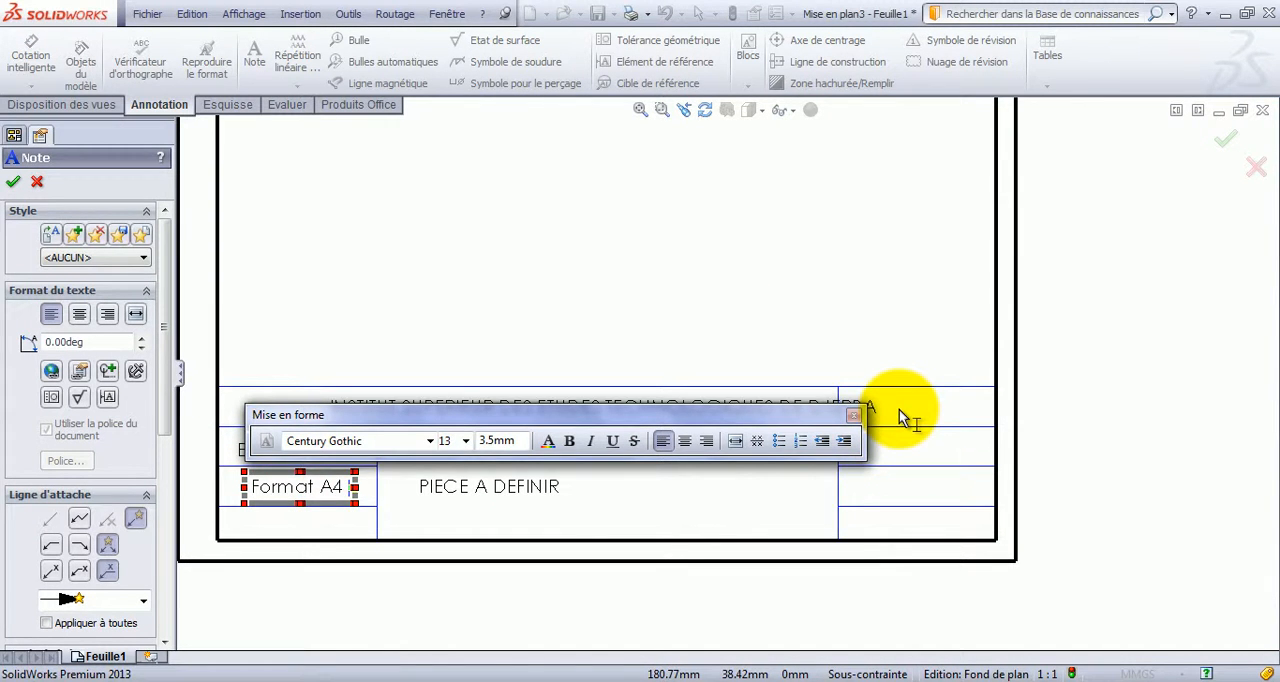
left_click(808, 302)
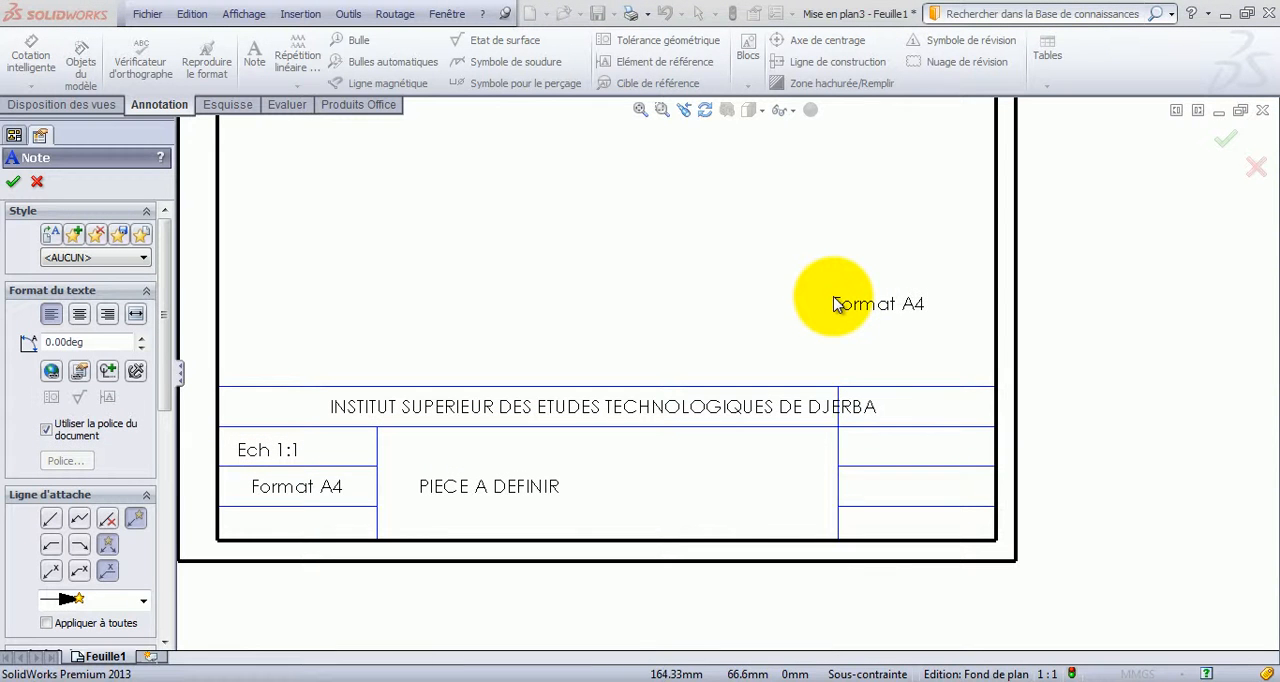
Add the note "Année 2016/2017" above the right end of the title block and finish placing notes.
left_click(862, 312)
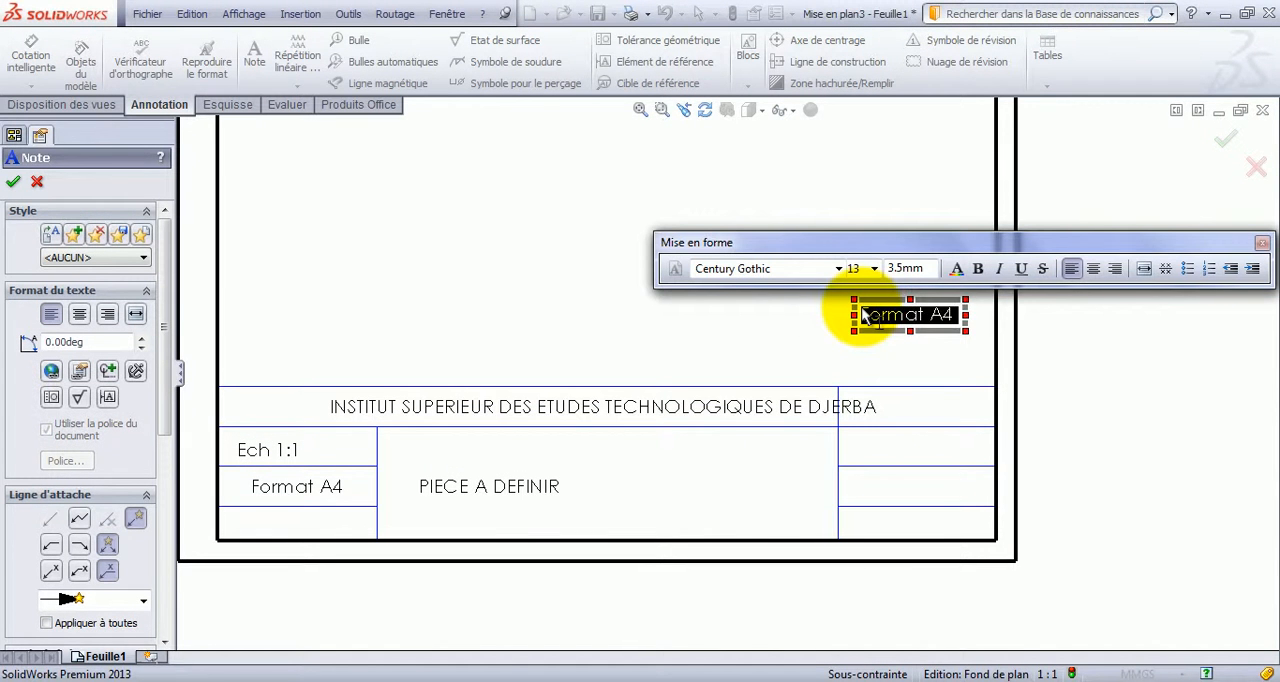
key("Delete")
type("Année")
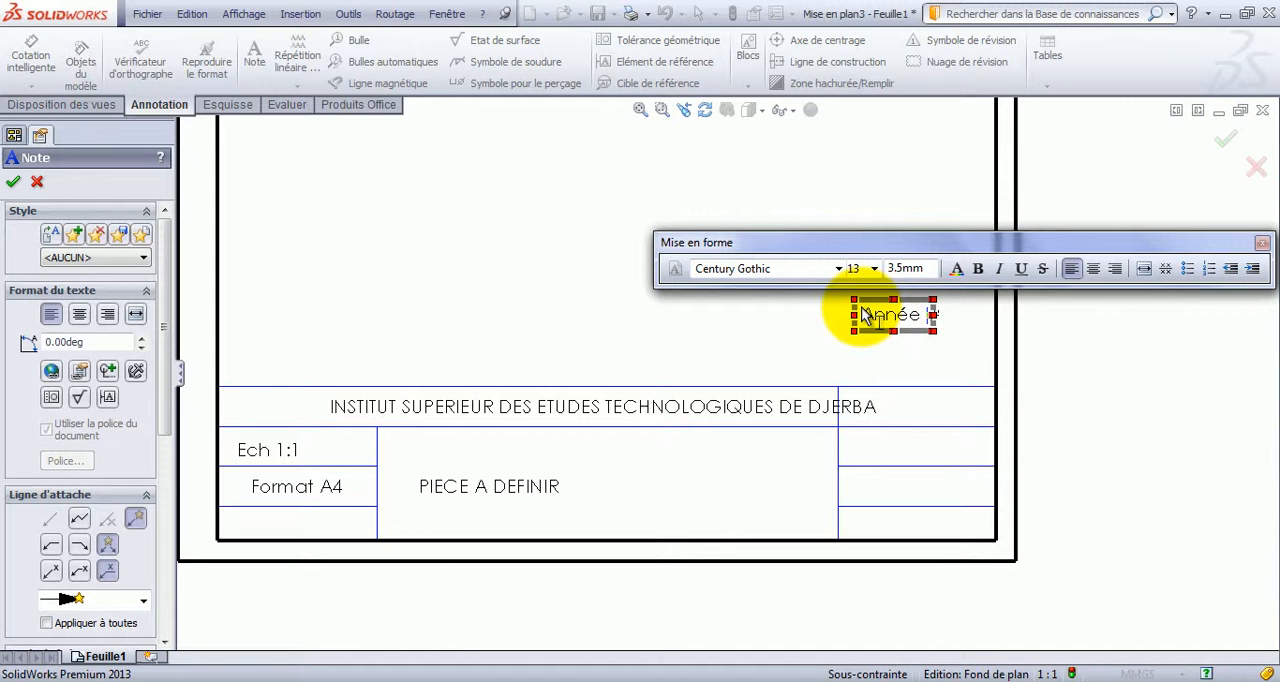
type(" 2016/")
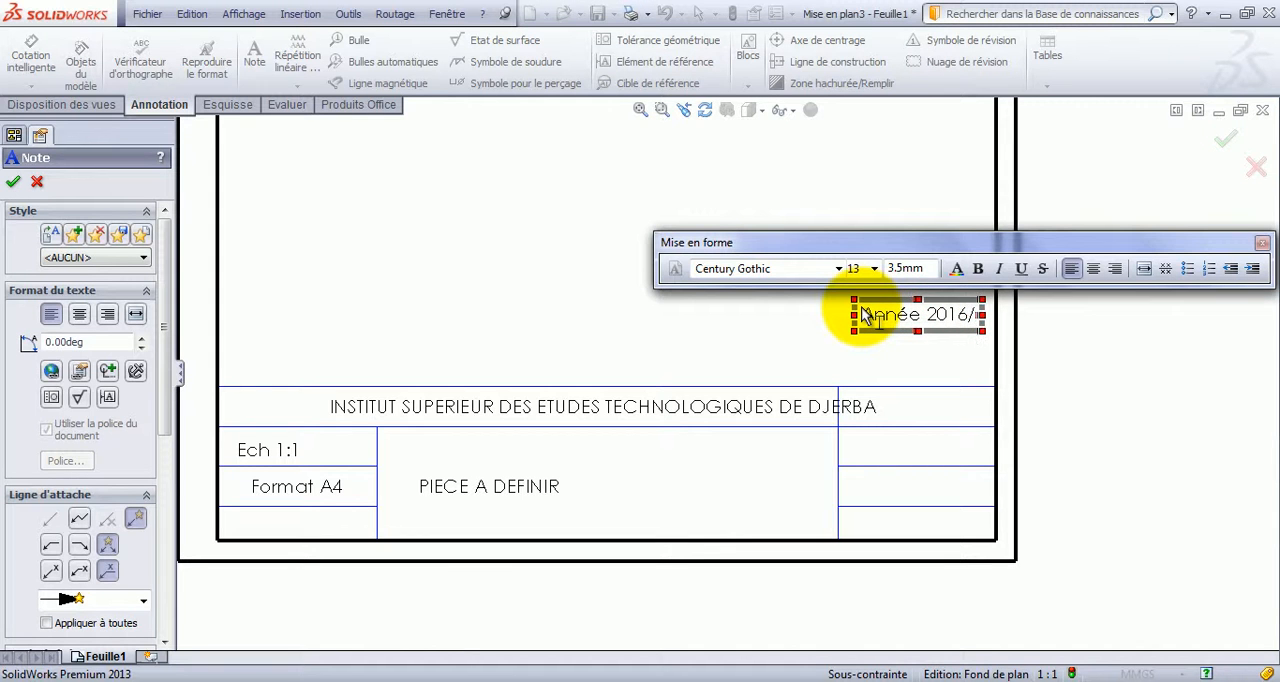
type("2017")
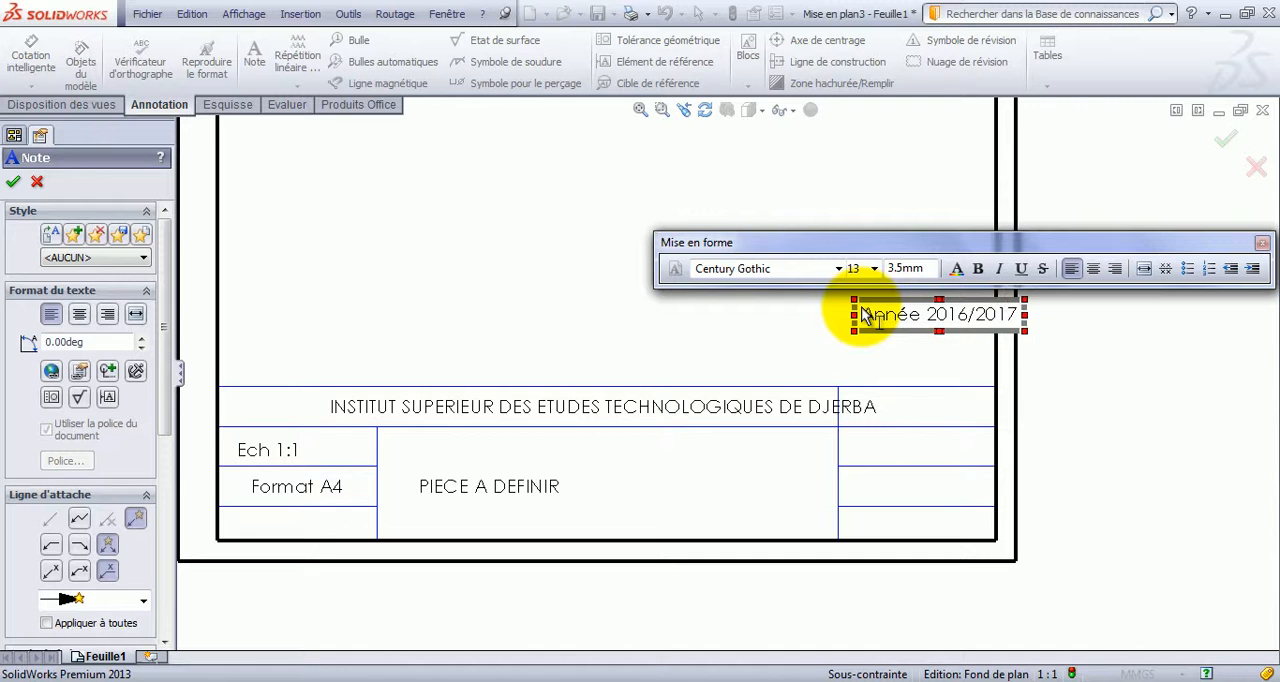
left_click(630, 286)
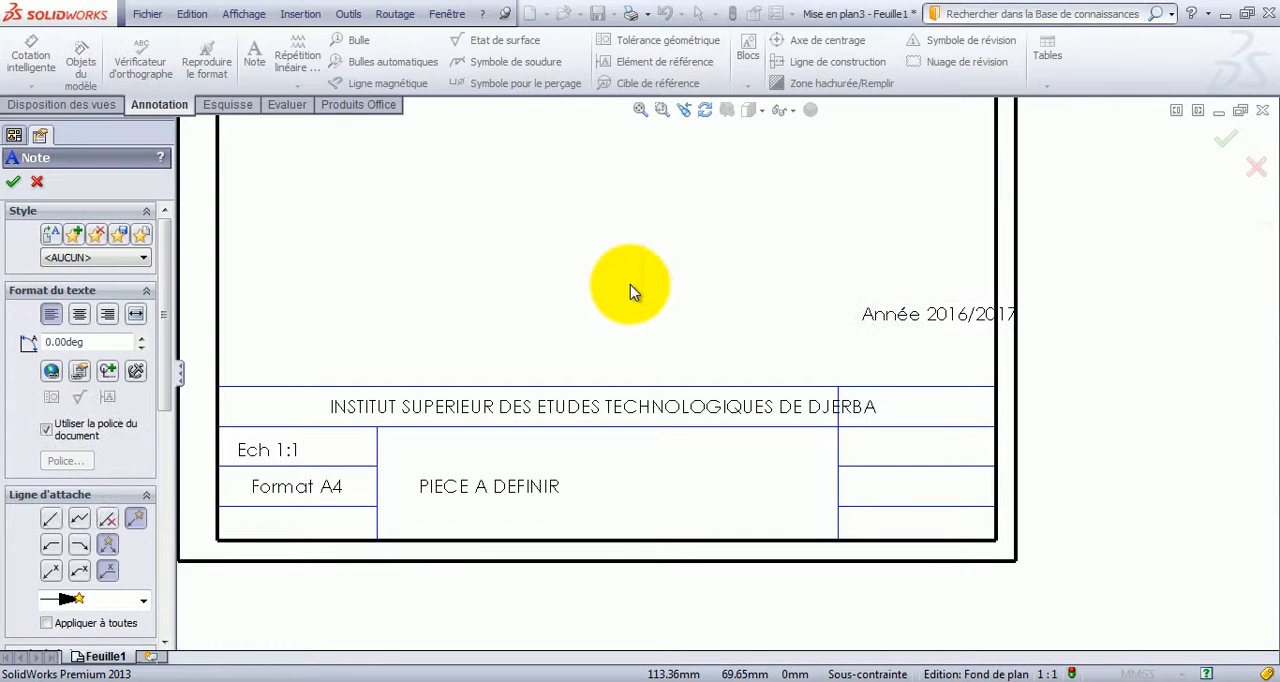
key("Escape")
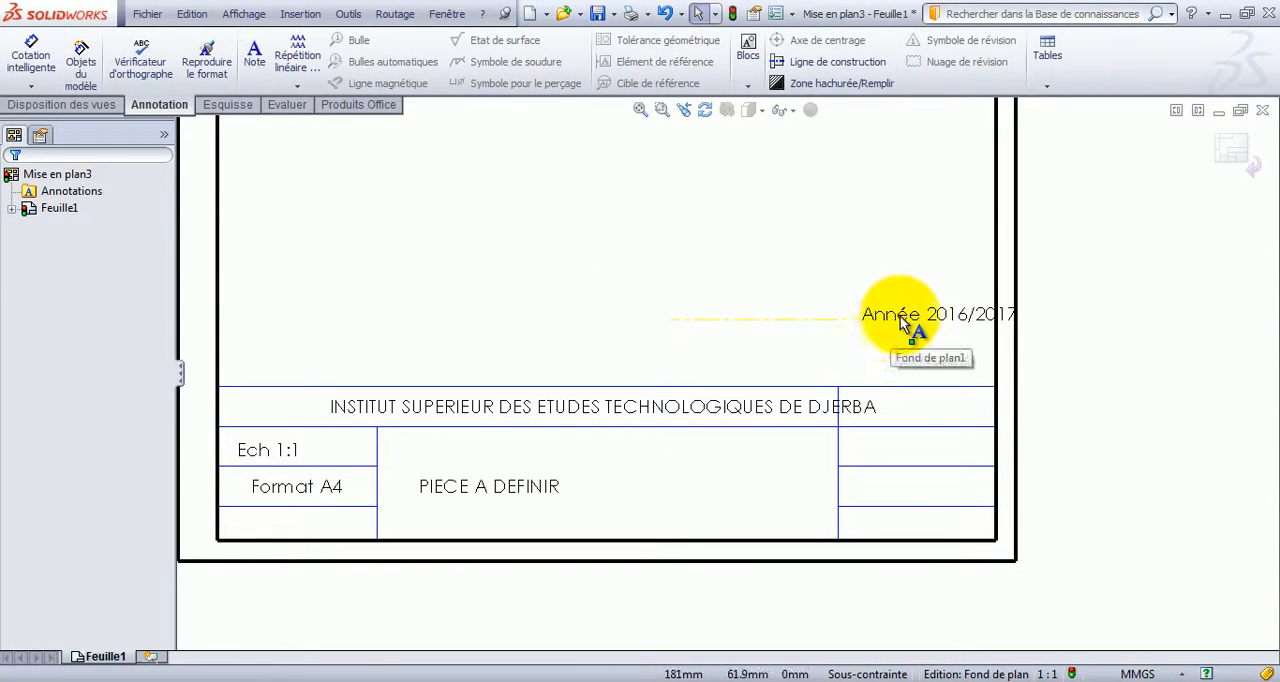
Move the year note into the right column's cell below the top row and shift the institute note left within its row.
left_click_drag(907, 320, 889, 455)
left_click_drag(662, 406, 585, 399)
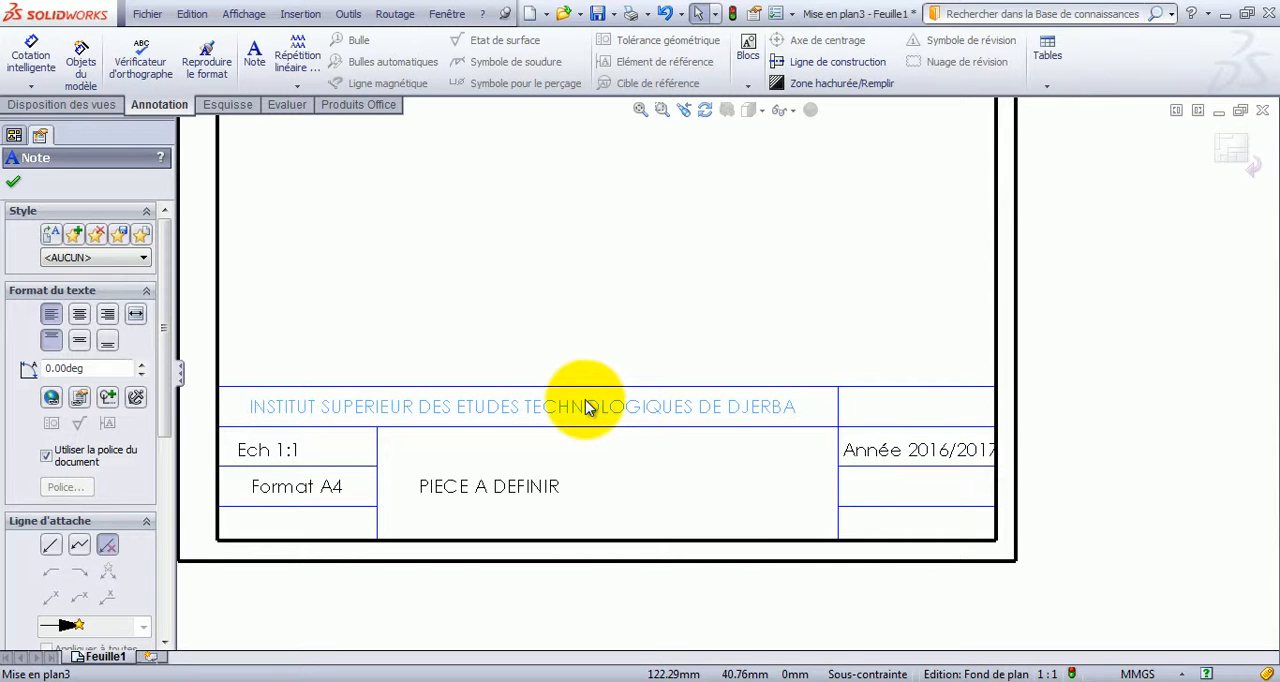
Set the font size of the "Année 2016/2017" note to 12.
double_click(910, 452)
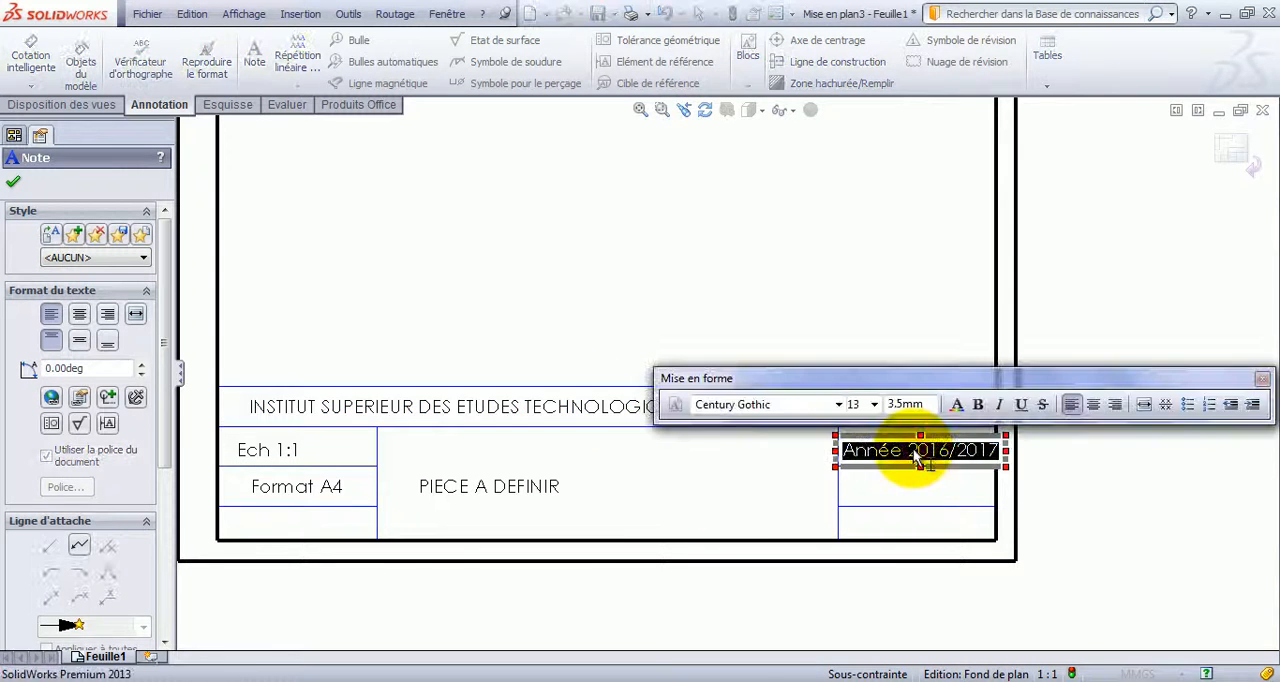
left_click(874, 404)
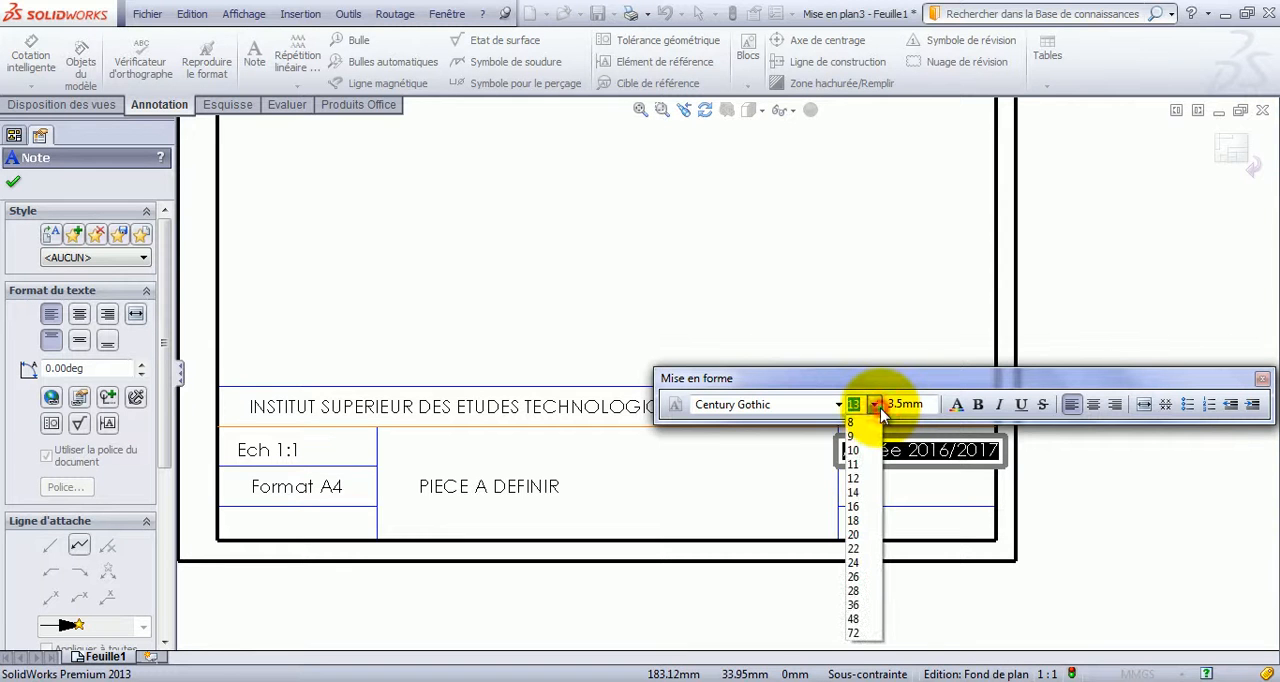
left_click(853, 478)
left_click(1075, 485)
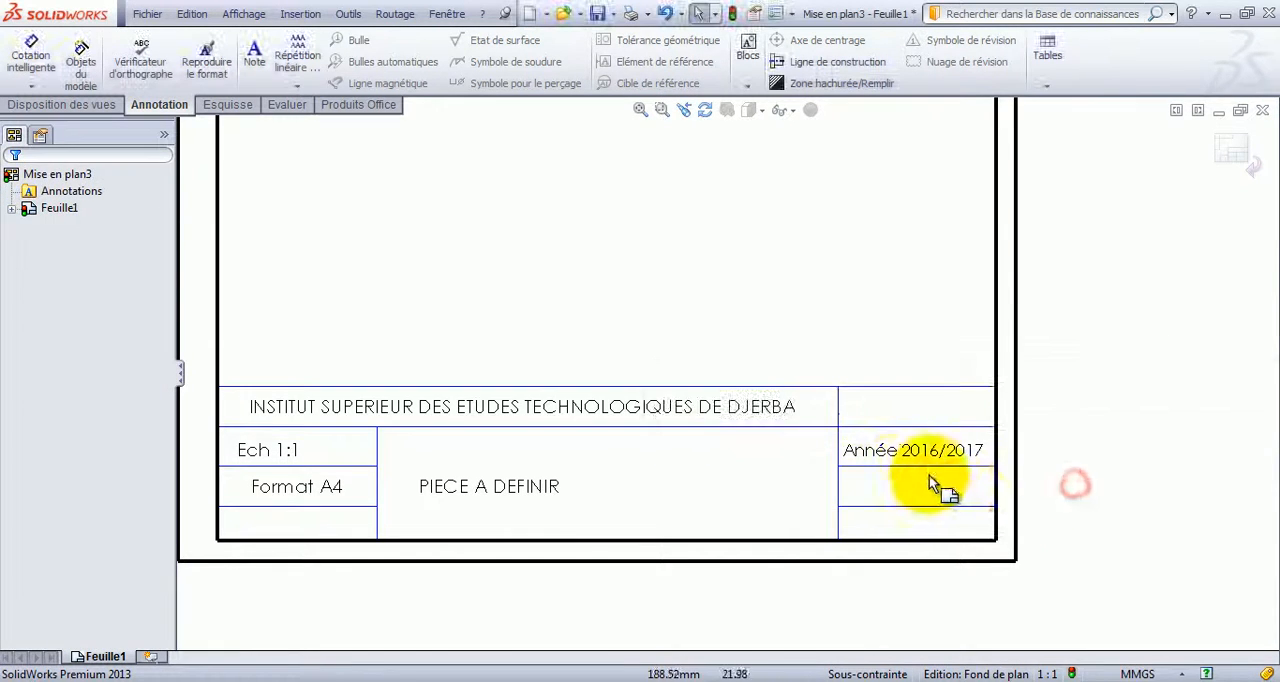
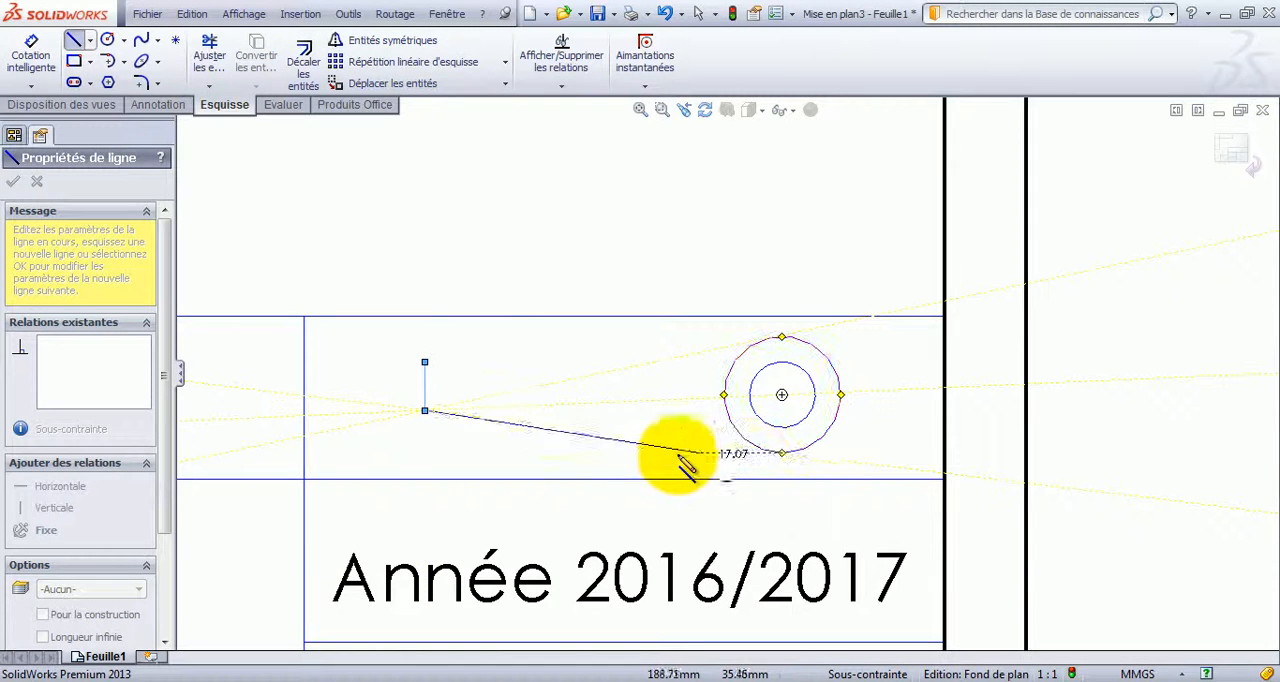
Complete the trapezoid beside the circles with a slanted lower edge about 9 mm, a vertical side about 7.2 mm and a closing upper edge.
left_click(566, 453)
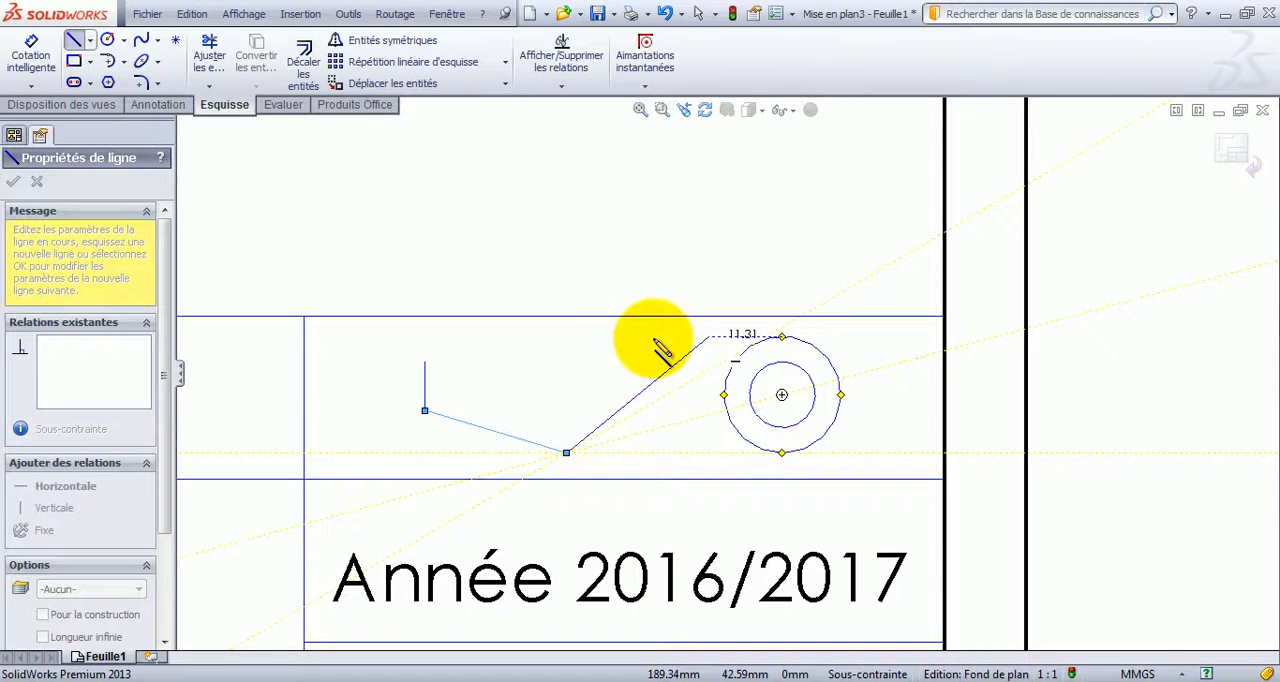
left_click(566, 338)
left_click(424, 362)
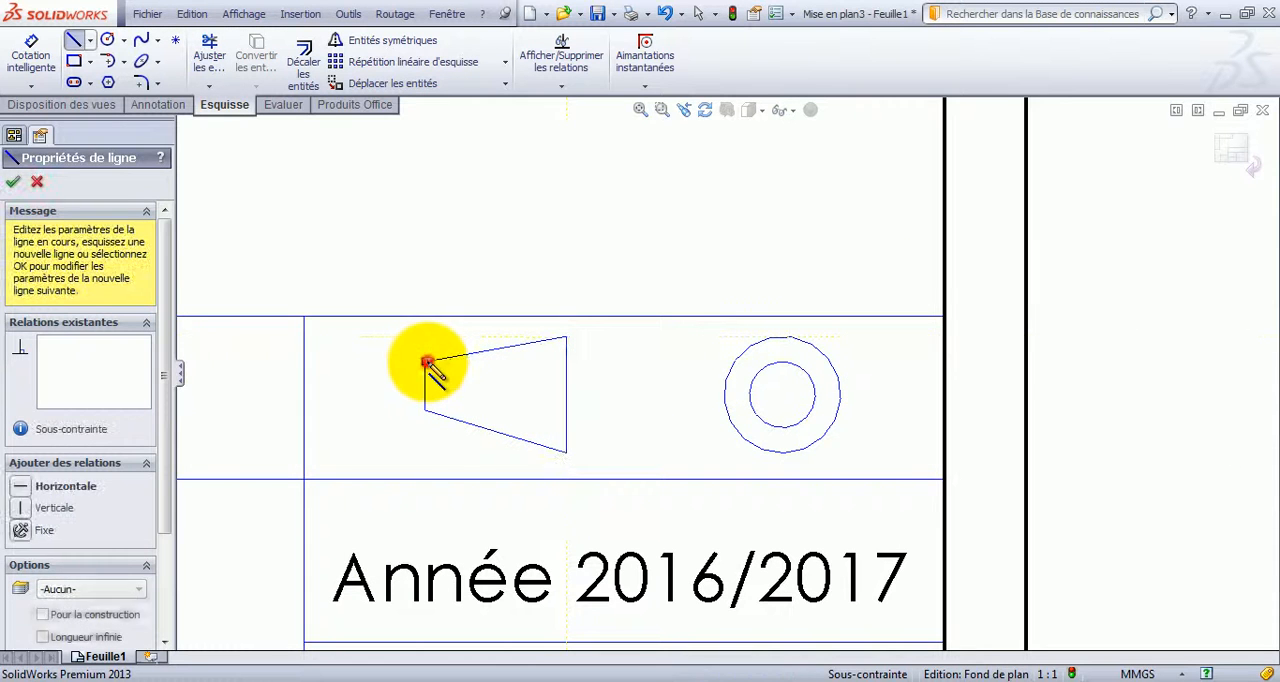
key("Escape")
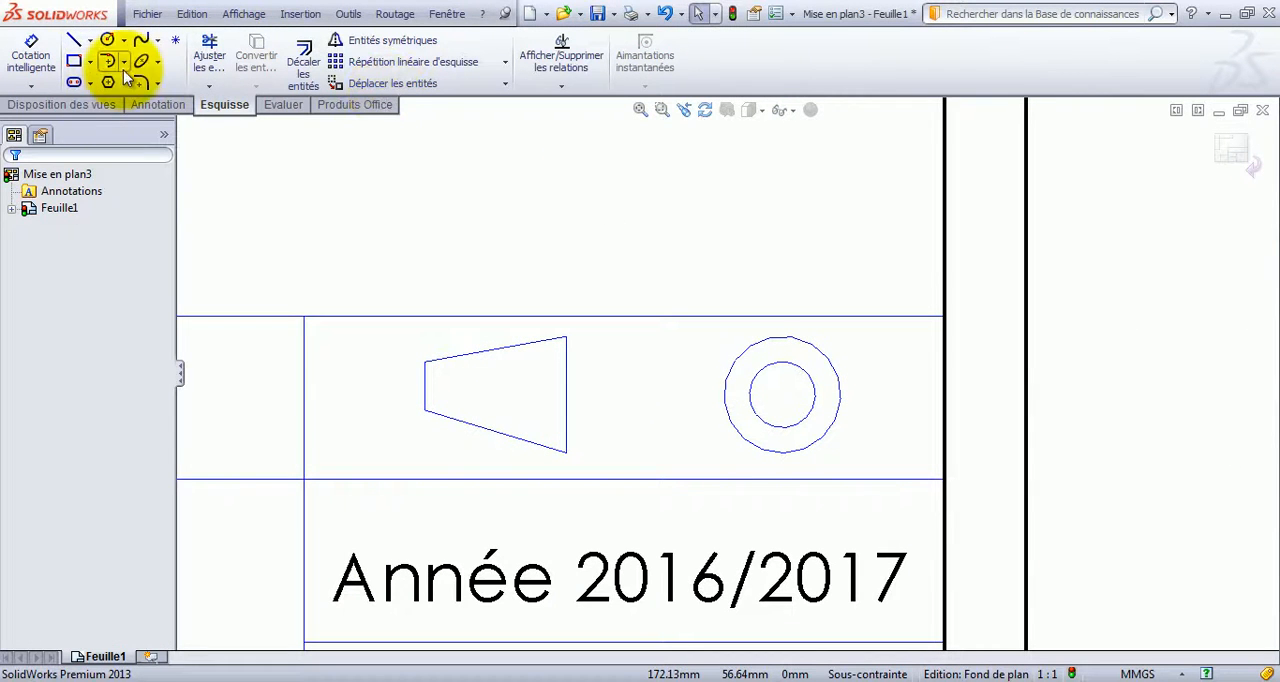
Try to insert a centerline annotation between the trapezoid's two slanted edges.
left_click(155, 106)
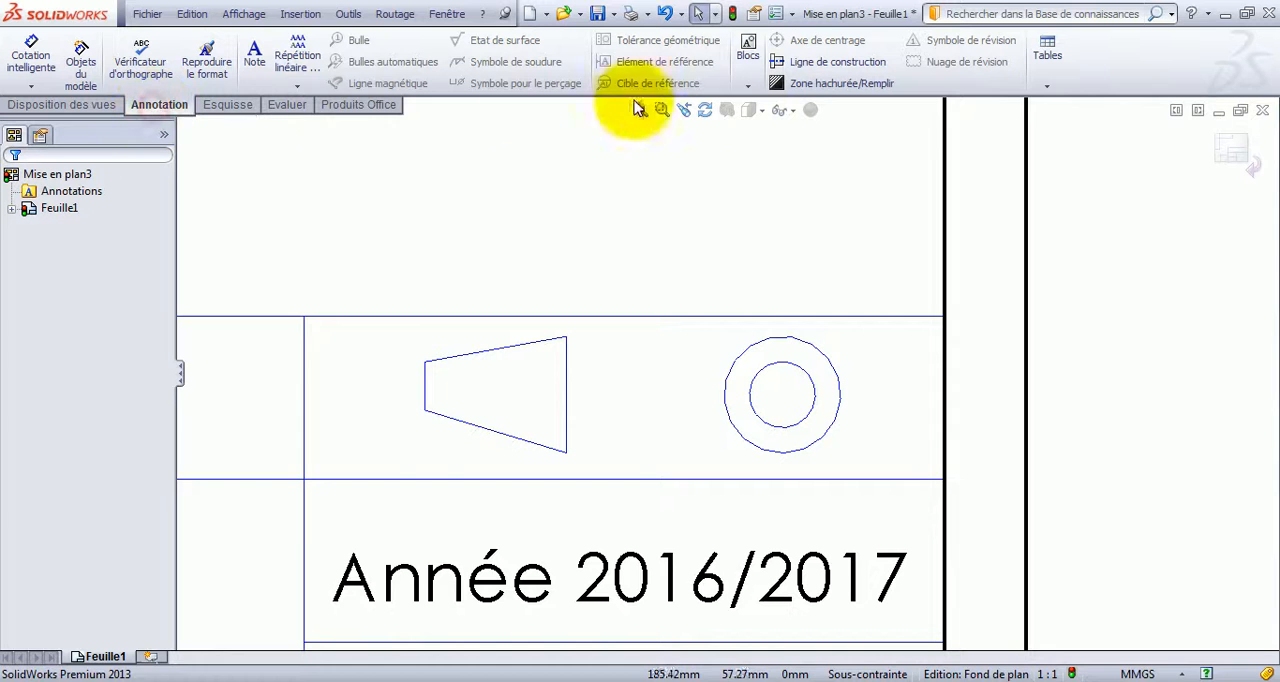
left_click(805, 62)
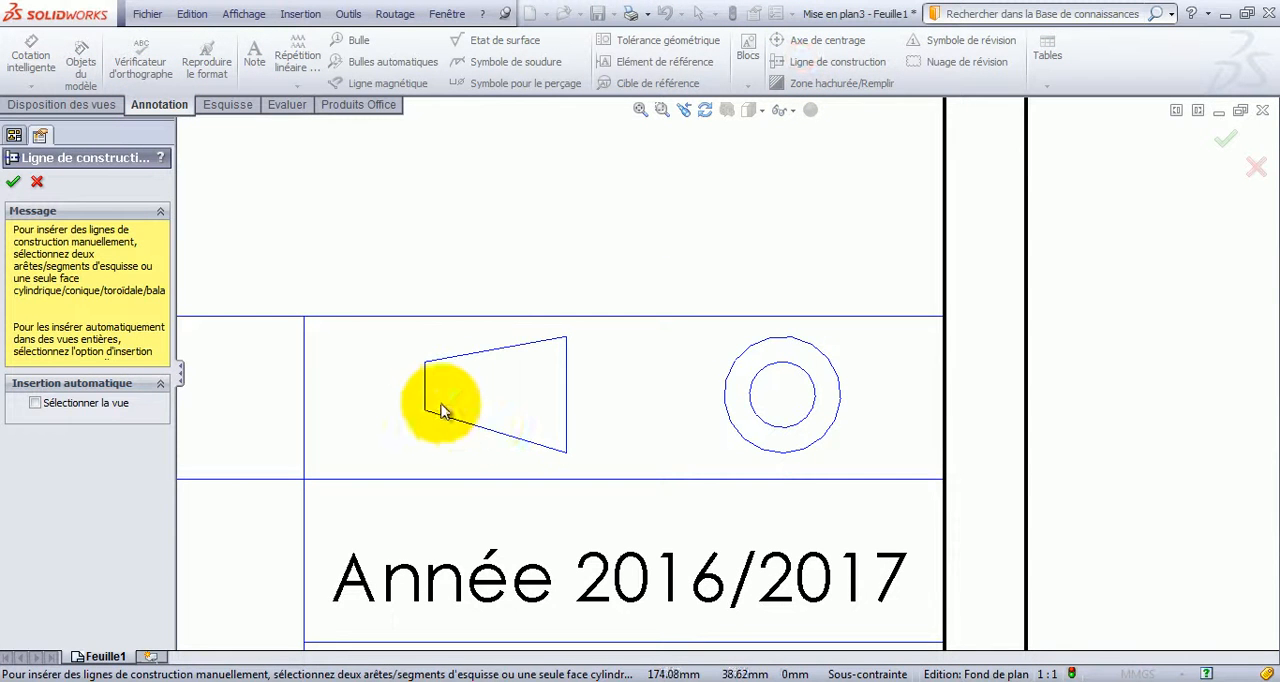
left_click(468, 427)
left_click(440, 359)
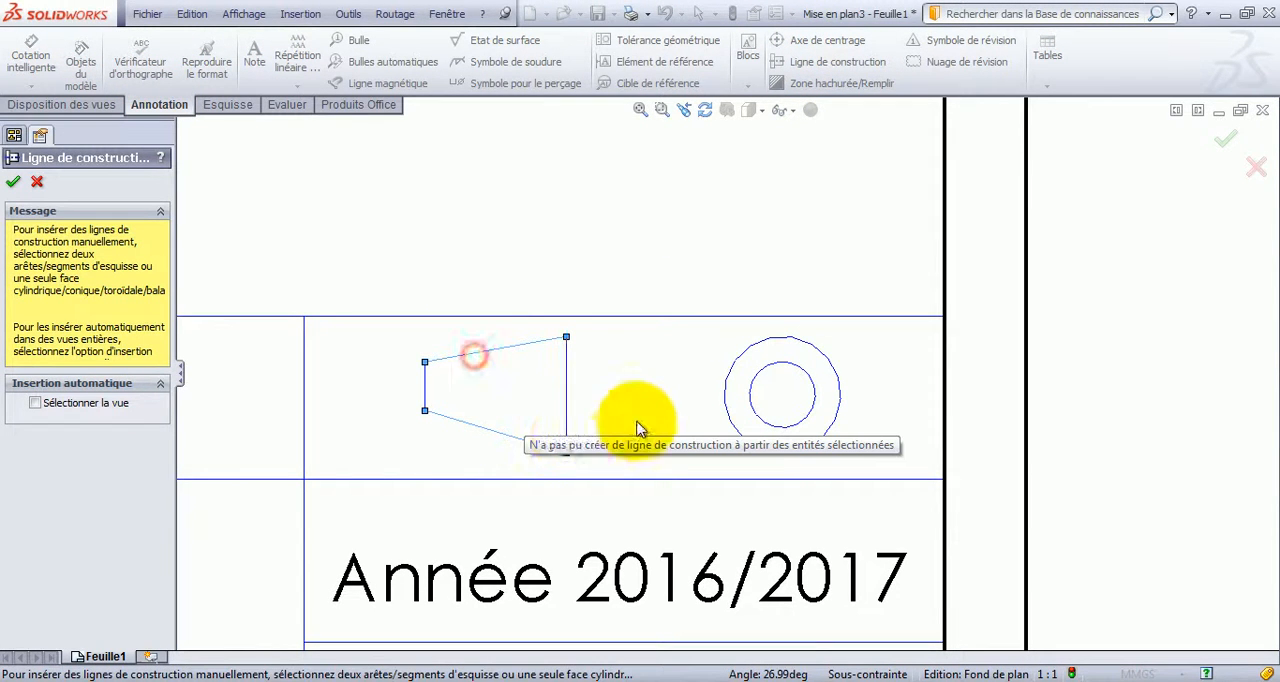
key("Escape")
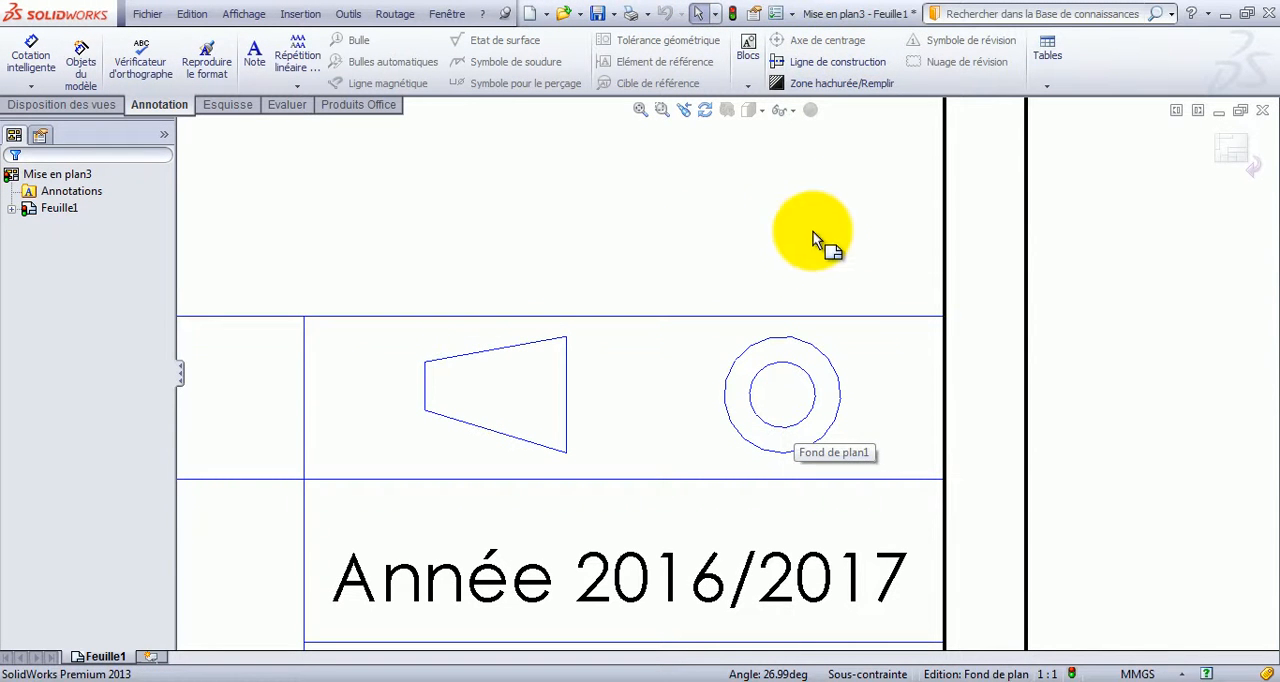
Draw a horizontal construction line about 32 mm long from left of the trapezoid through both symbols to past the circles.
left_click(227, 105)
left_click(91, 42)
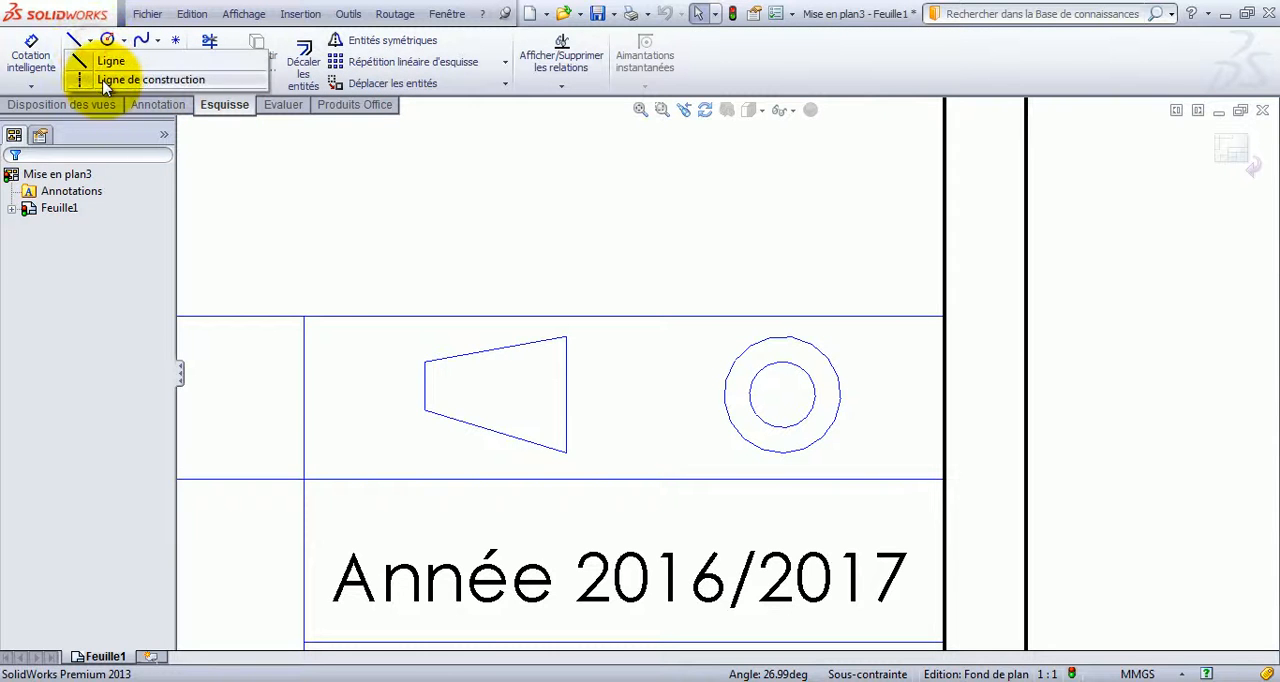
left_click(110, 77)
left_click(424, 388)
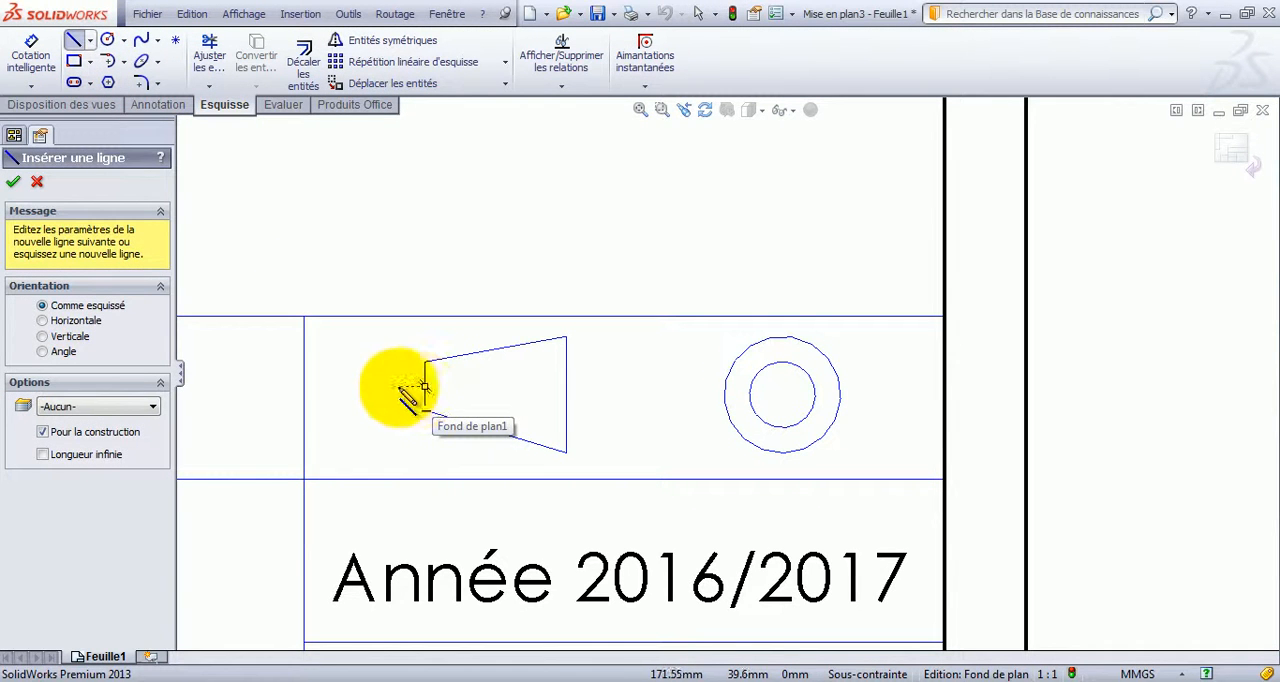
left_click(377, 386)
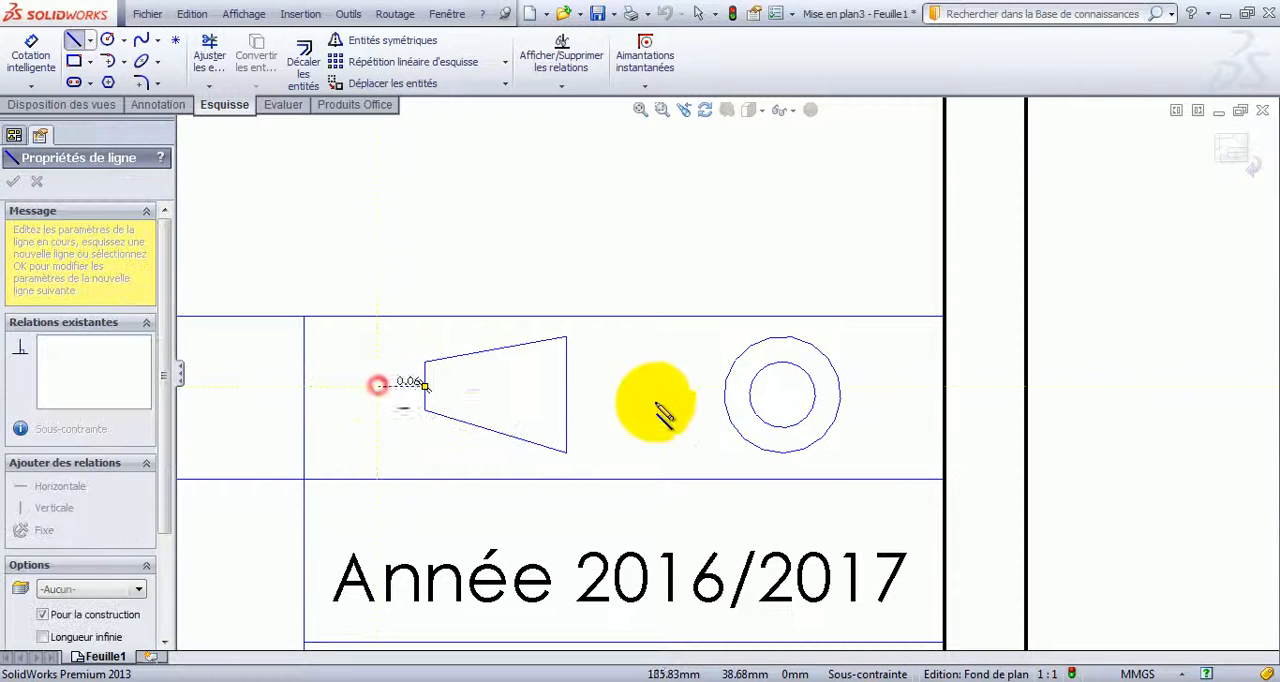
left_click(897, 386)
key("Escape")
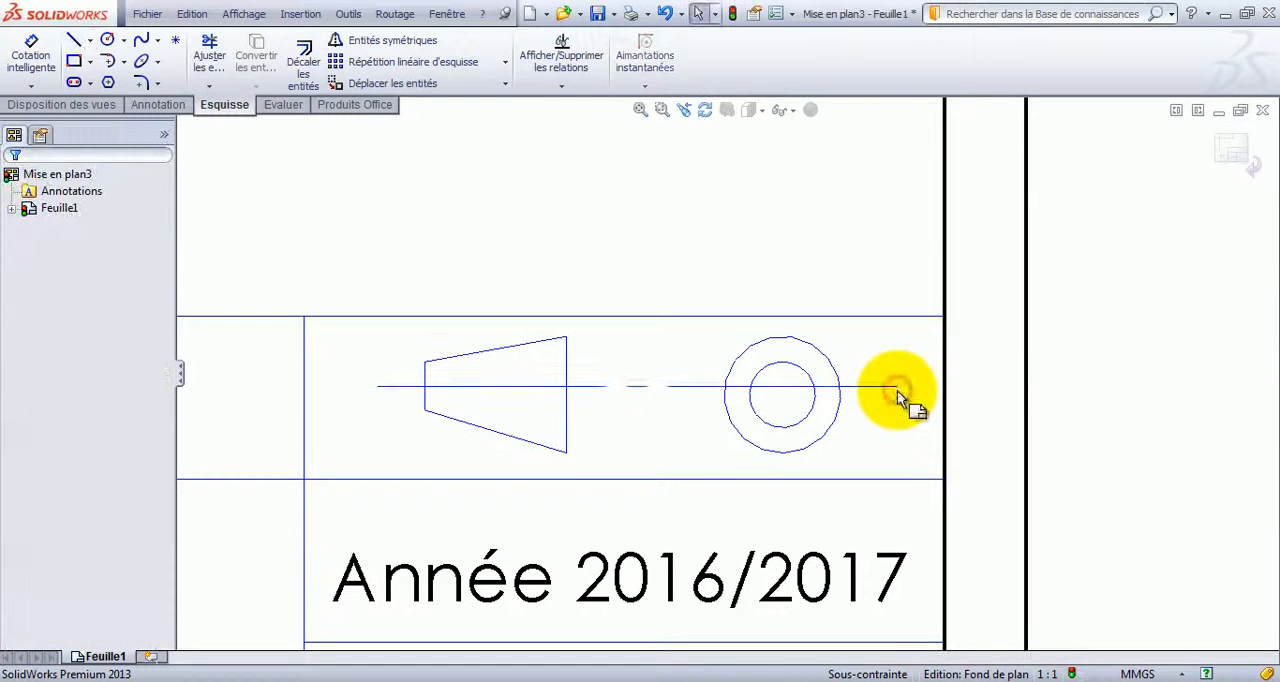
Move the common center of the two circles up onto the horizontal construction line.
left_click(792, 420)
left_click(782, 394)
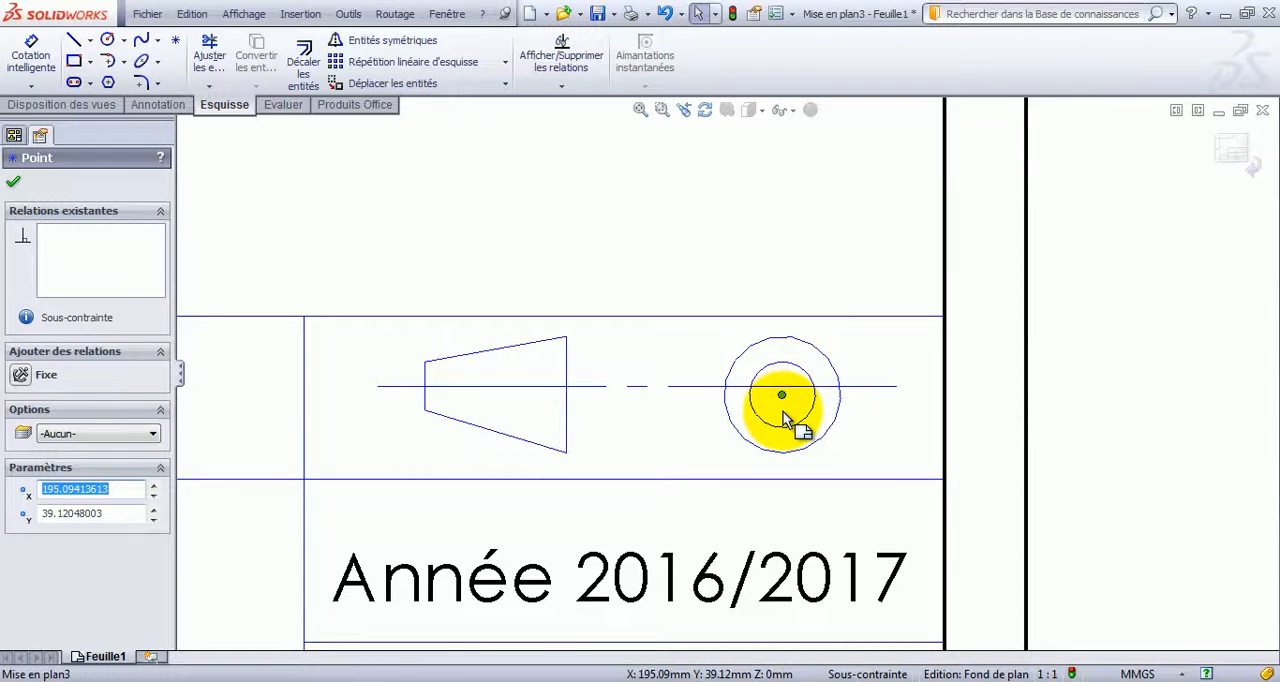
scroll(784, 414, "down", 4)
left_click(777, 395)
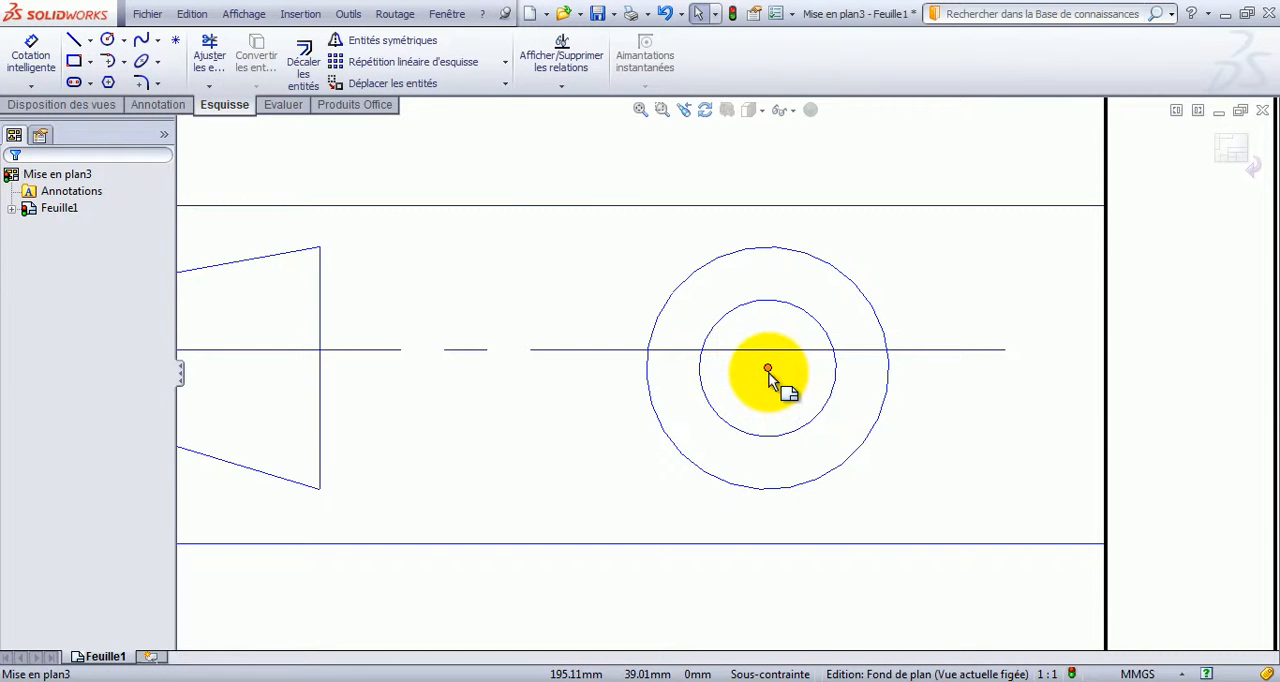
left_click_drag(768, 370, 776, 358)
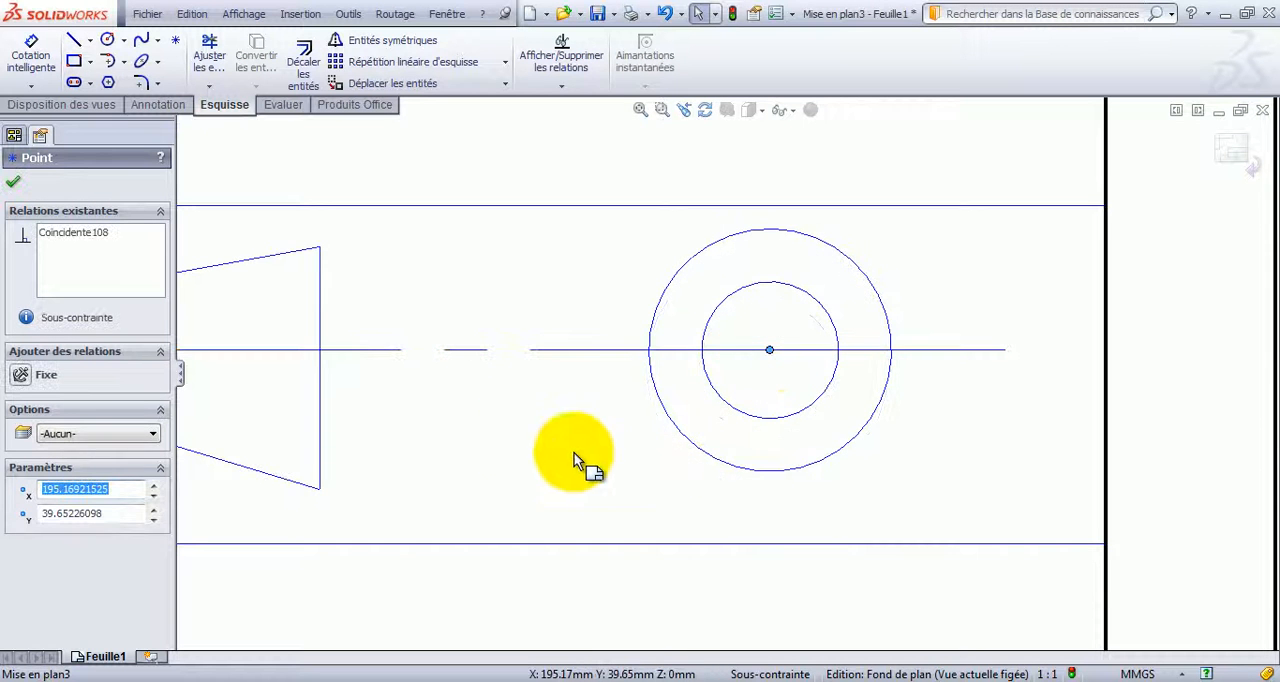
Attach the left end of the horizontal construction line to the midpoint of the trapezoid's short vertical side.
scroll(523, 428, "up", 3)
scroll(523, 428, "up", 2)
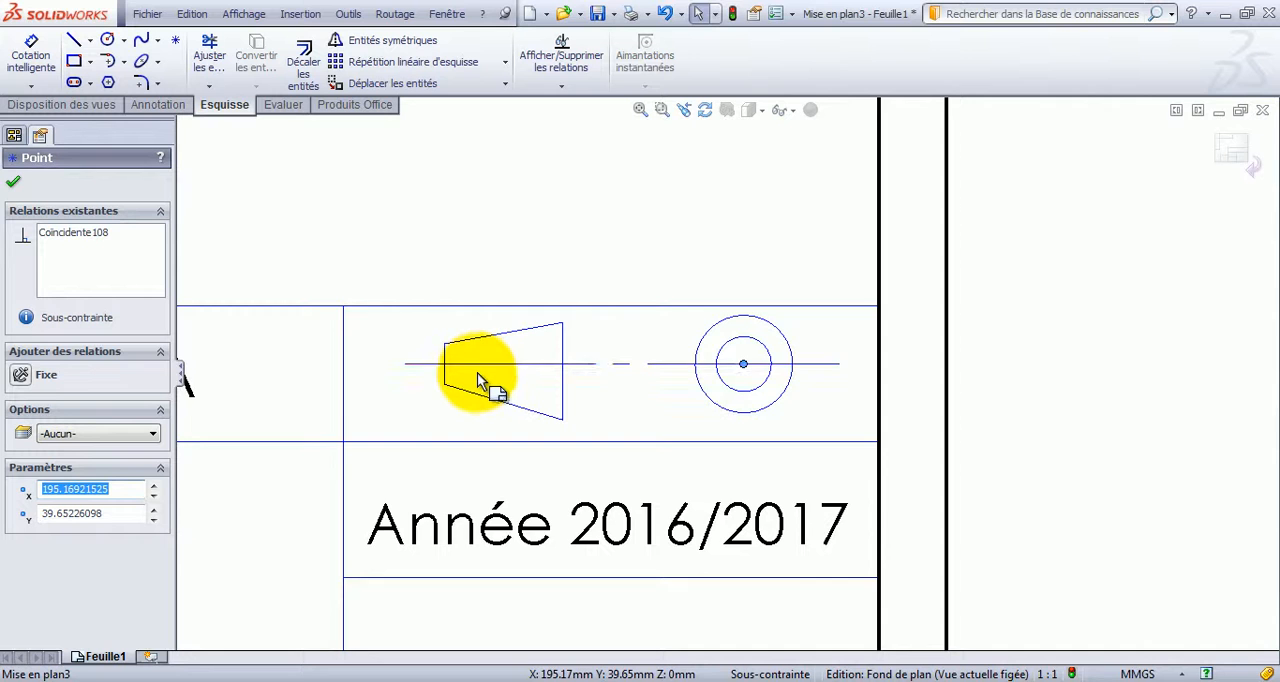
scroll(480, 377, "down", 3)
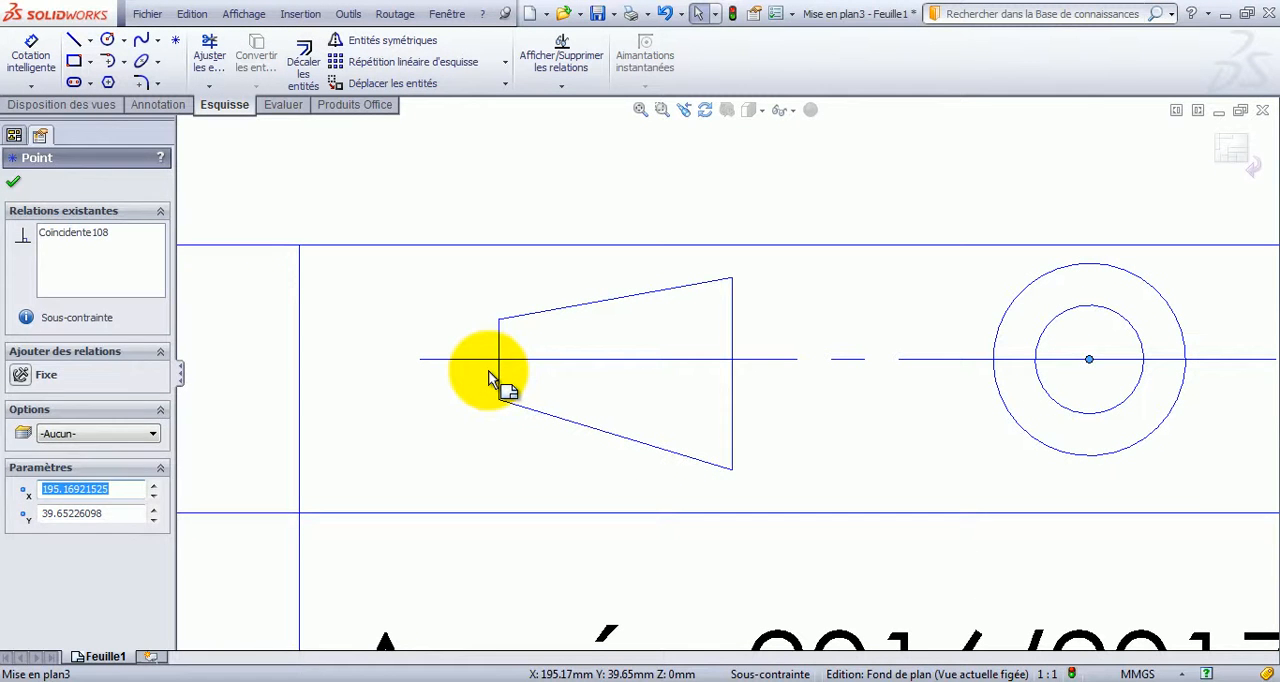
key("Escape")
left_click(500, 378)
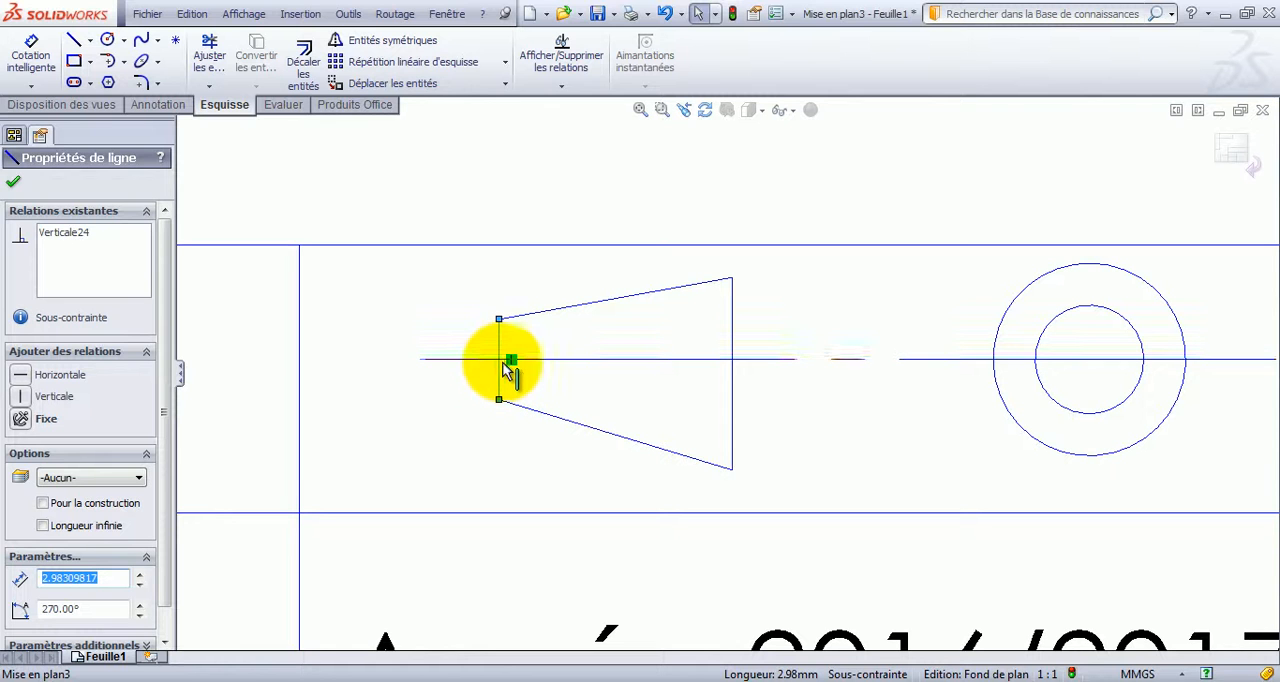
left_click(571, 360)
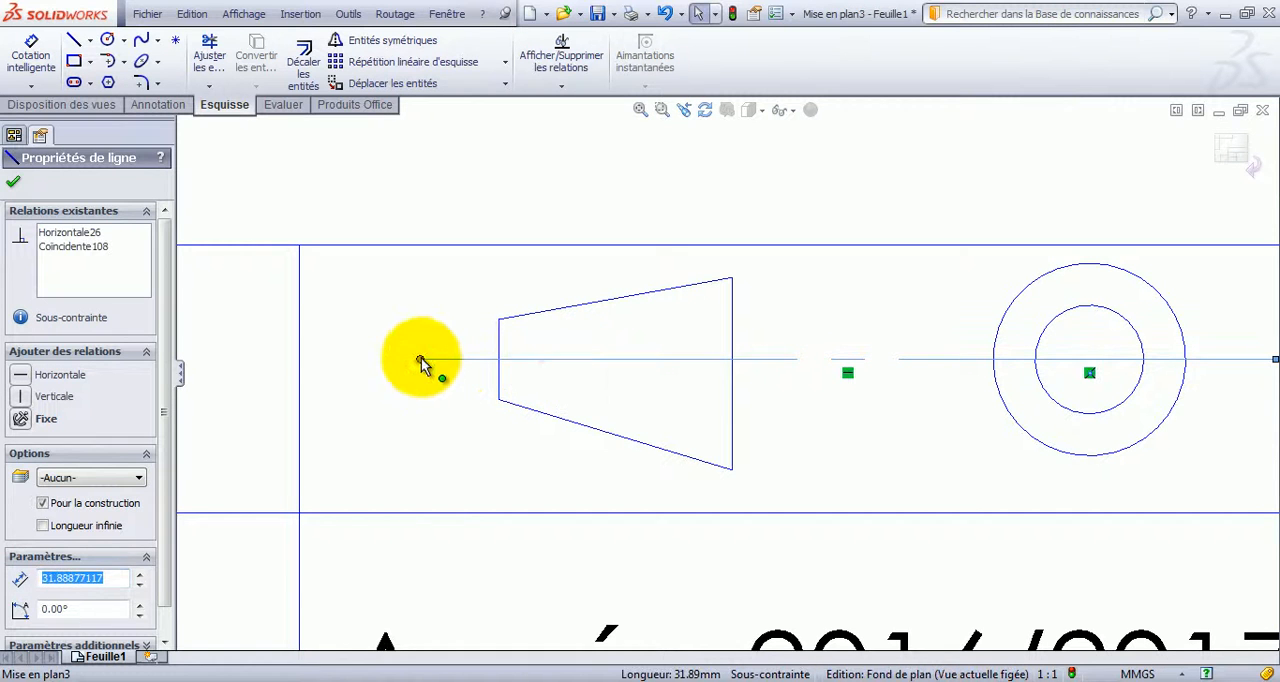
left_click_drag(421, 361, 498, 361)
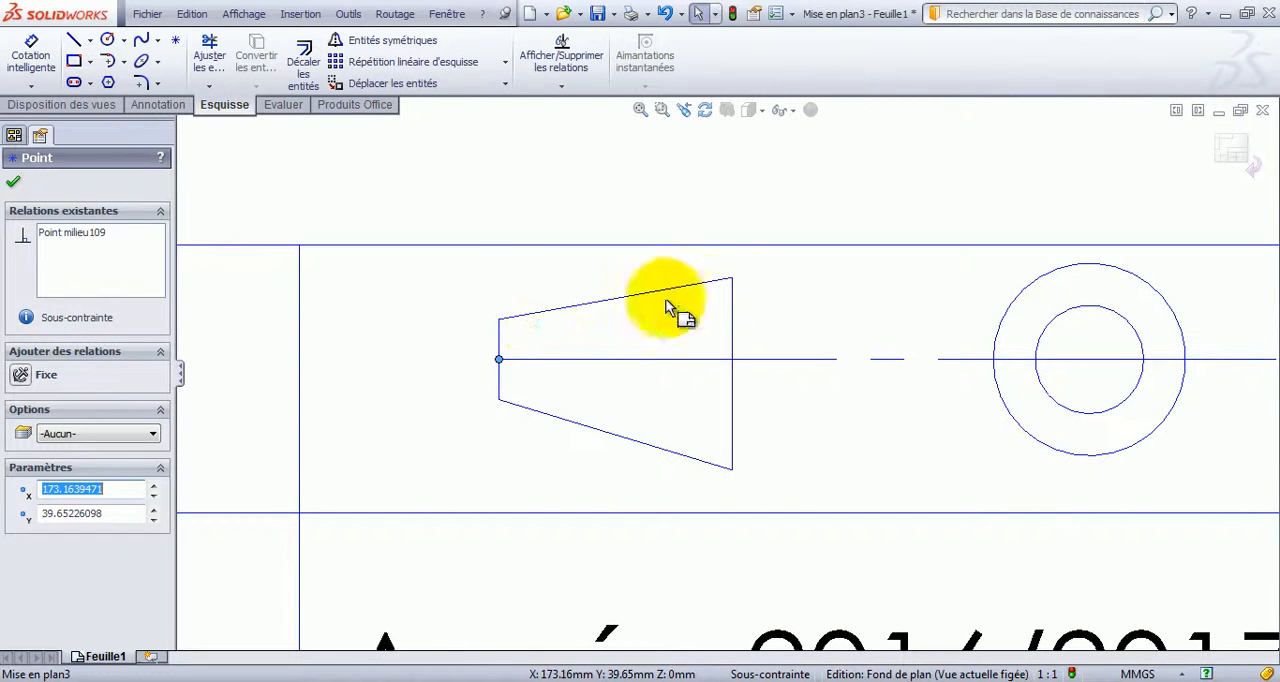
Shift the trapezoid's short side slightly right and pull the detached end of the horizontal construction line back out to its left.
mouse_move(500, 364)
left_mouse_down()
mouse_move(434, 361)
mouse_move(523, 374)
mouse_move(520, 363)
left_mouse_up()
left_click(440, 375)
left_click(514, 361)
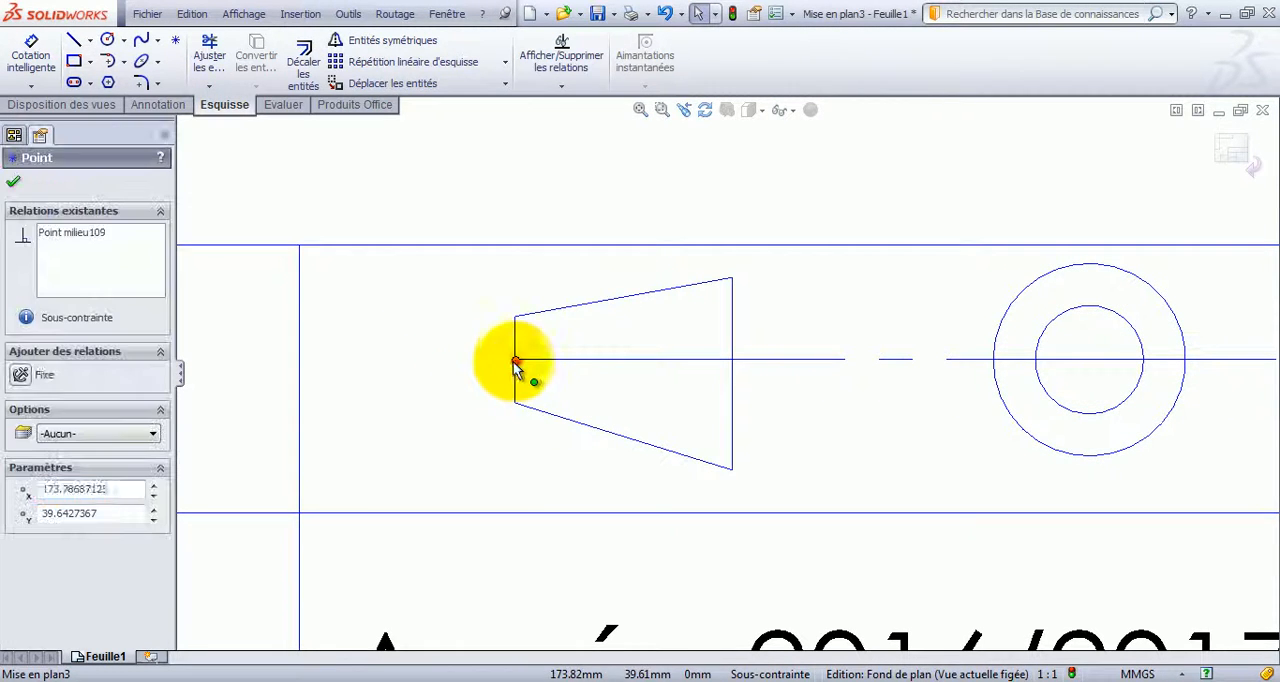
left_click(517, 350)
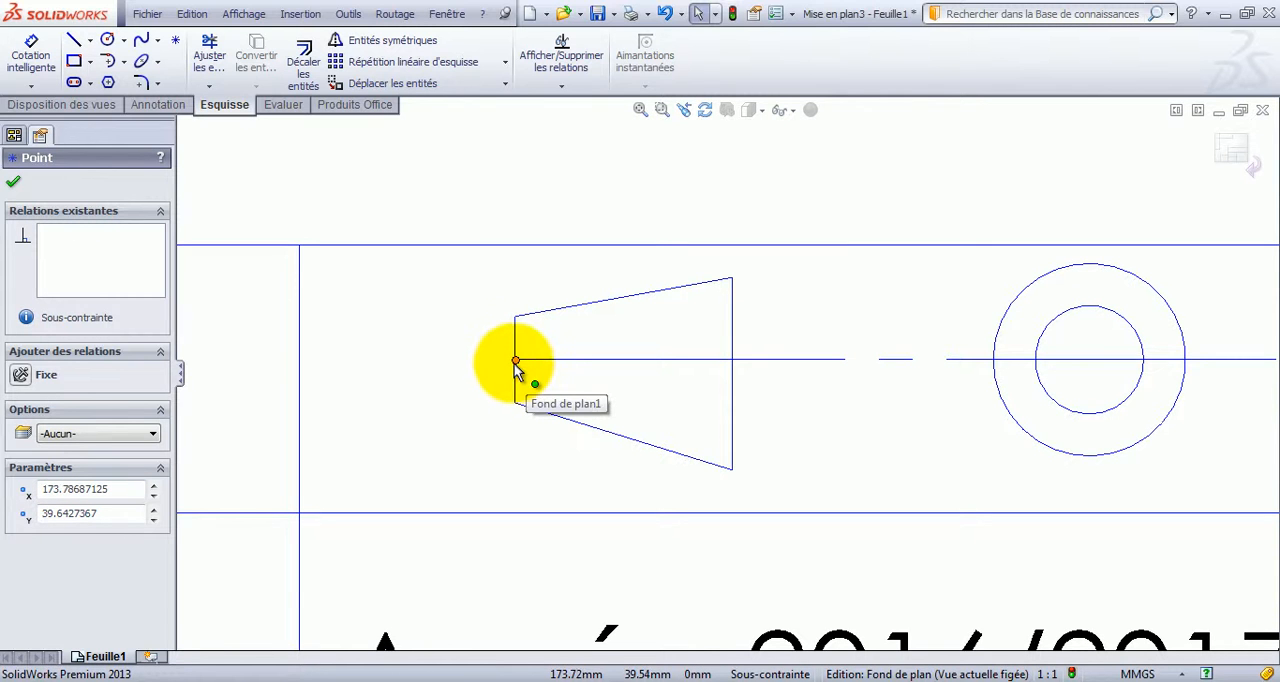
left_click_drag(514, 363, 424, 367)
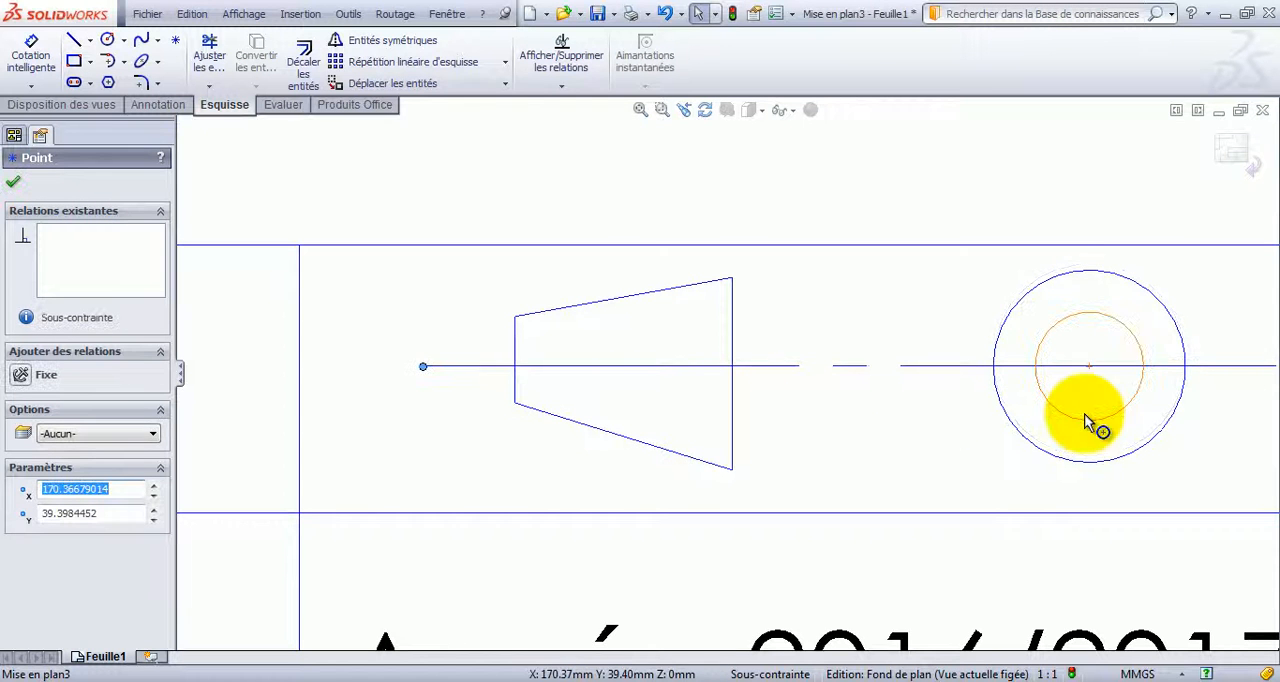
Draw a vertical construction line about 8.1 mm long from the outer circle's top point through its center to just below it.
left_click(89, 40)
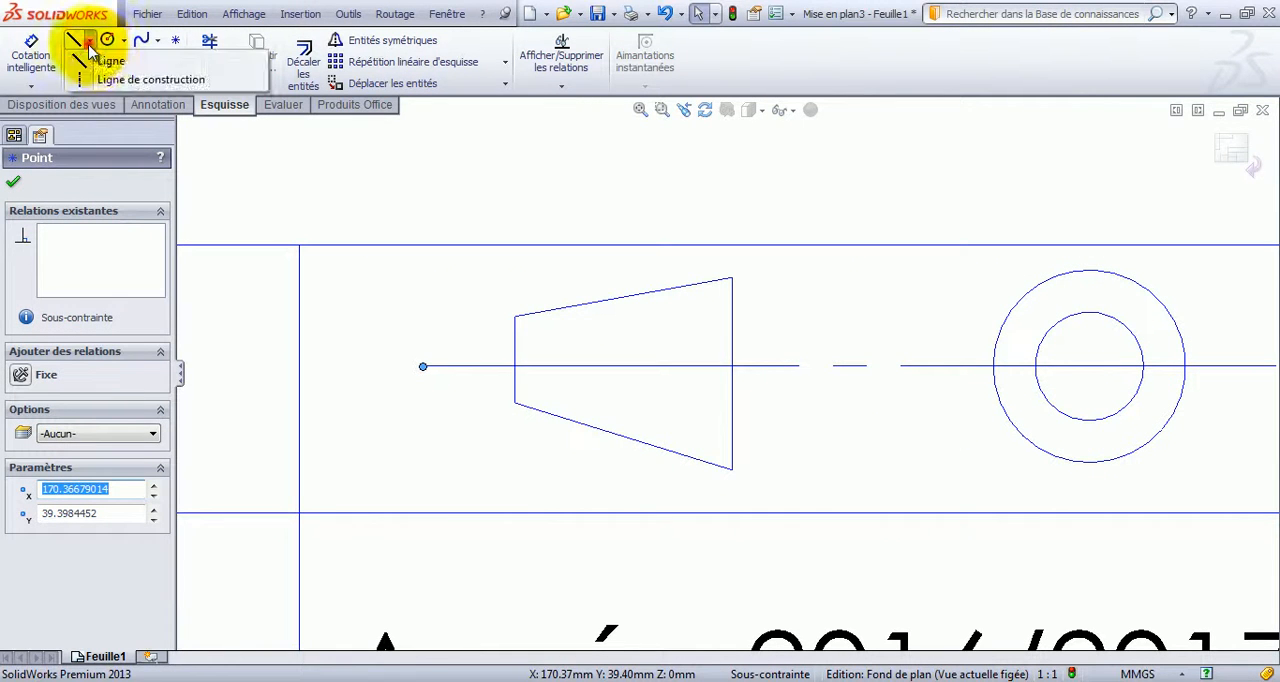
left_click(107, 79)
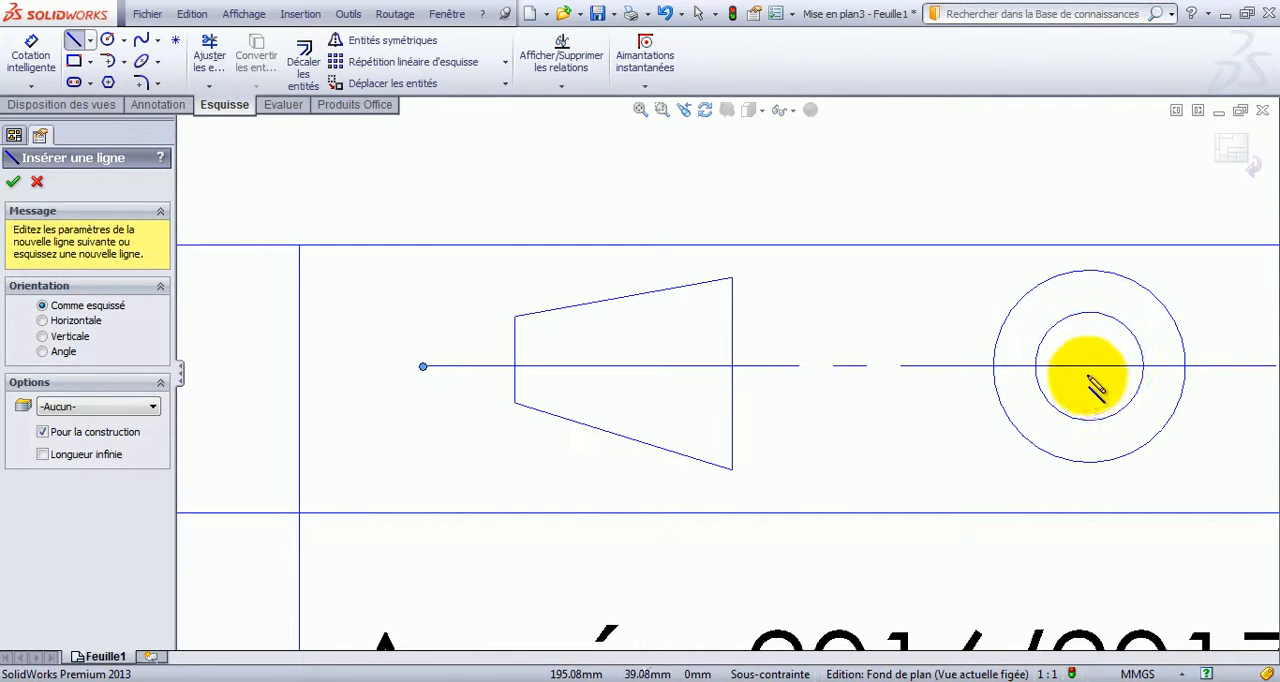
left_click(1089, 271)
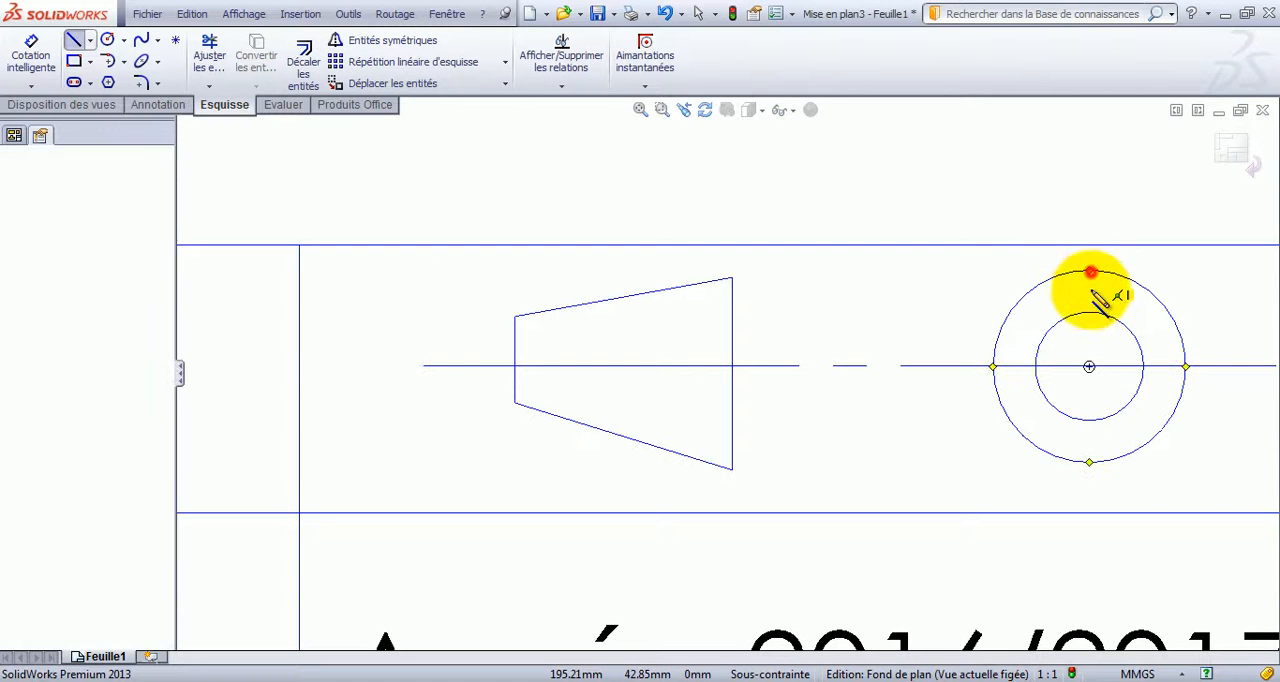
left_click(1089, 487)
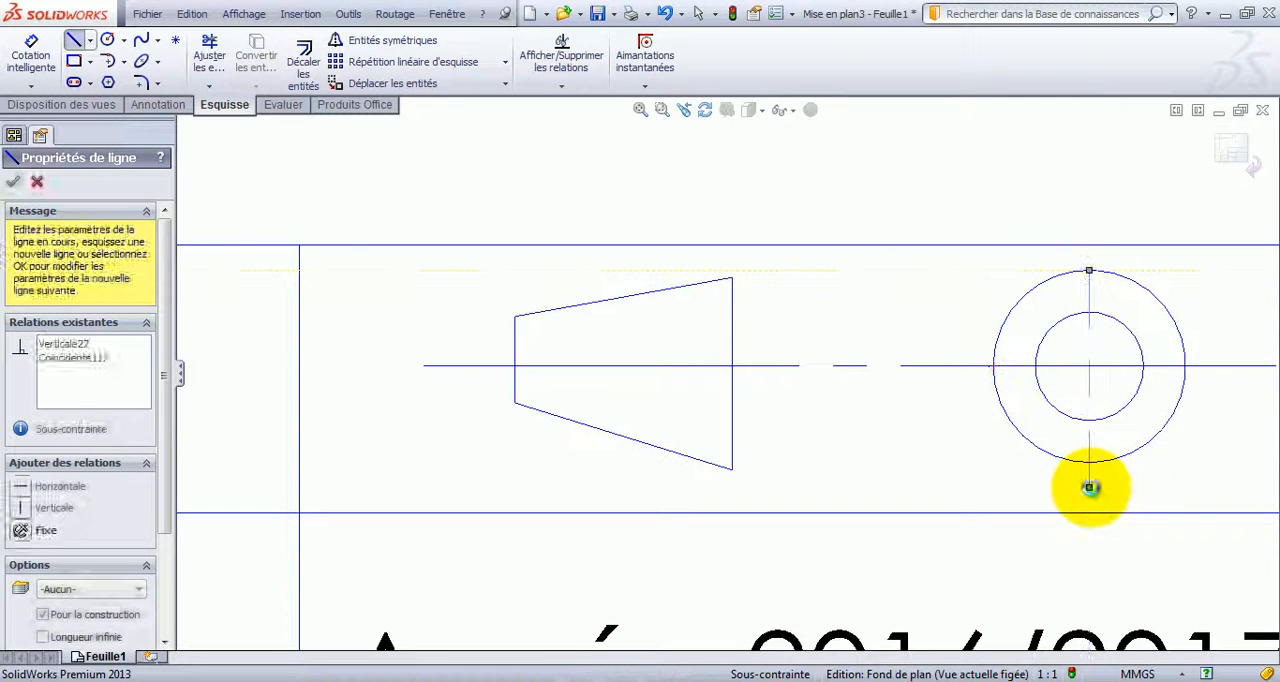
key("Escape")
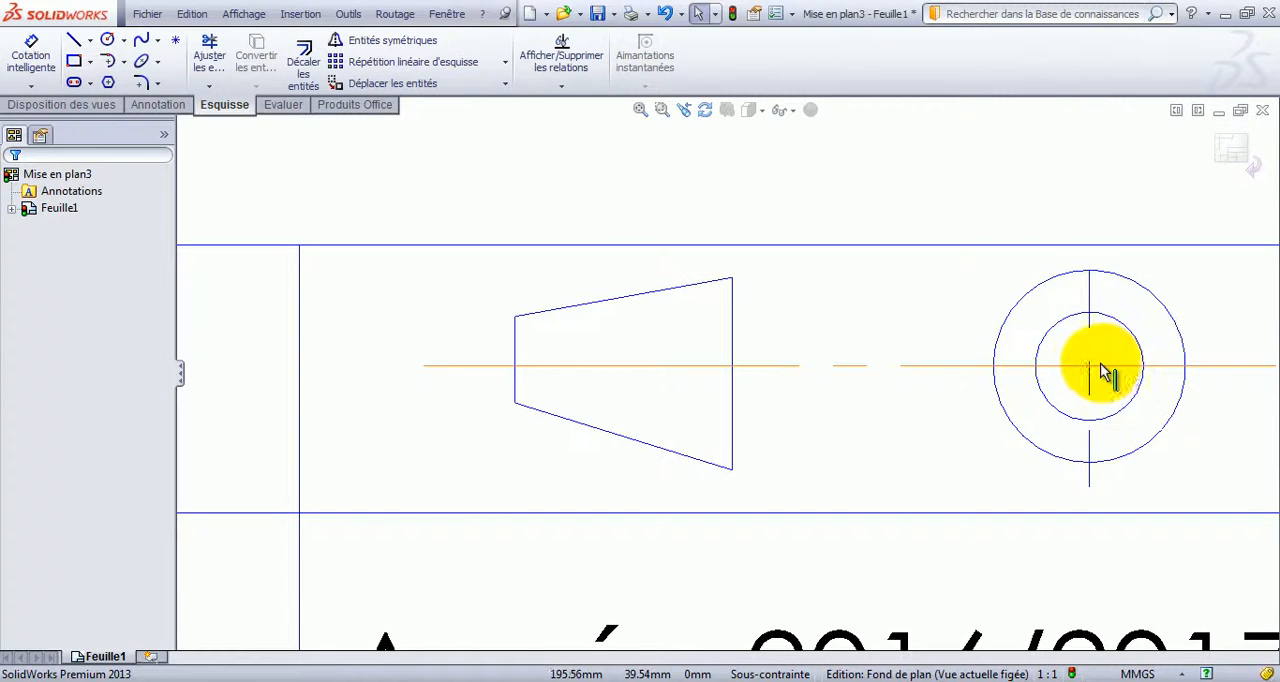
Extend the upper end of the circles' vertical construction line slightly above the outer circle and finish editing the point.
left_click(1088, 295)
left_click(1089, 258)
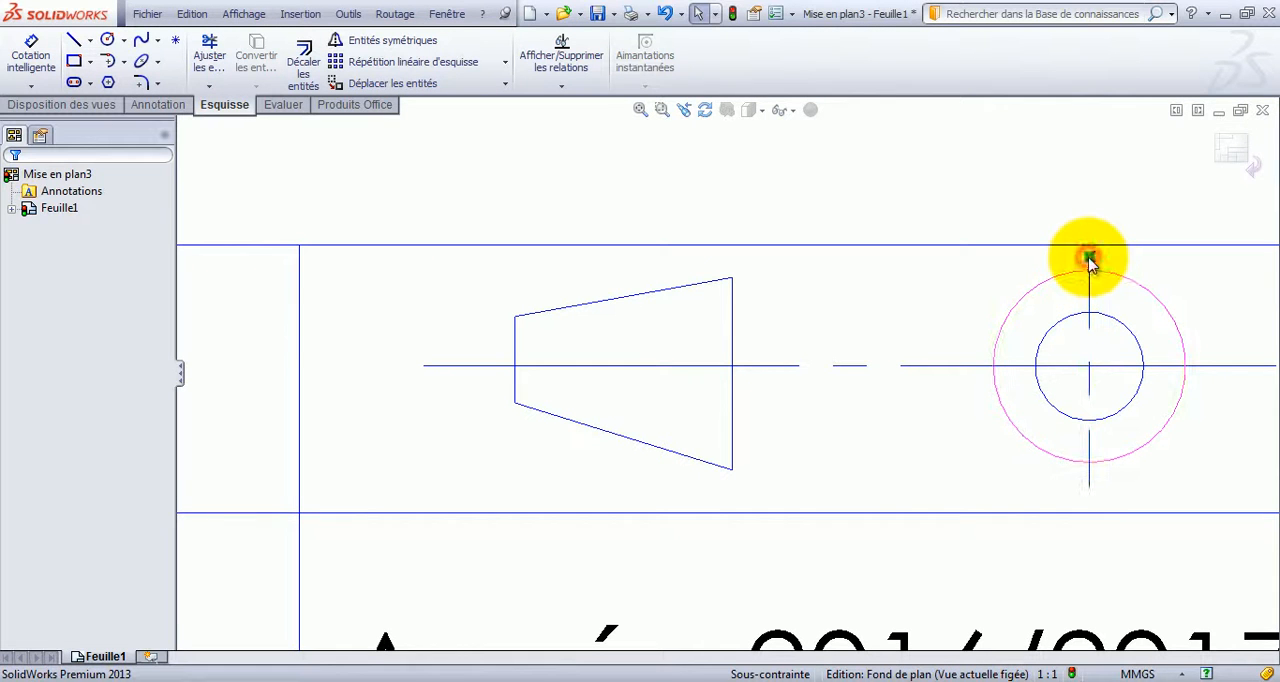
left_click(1092, 286)
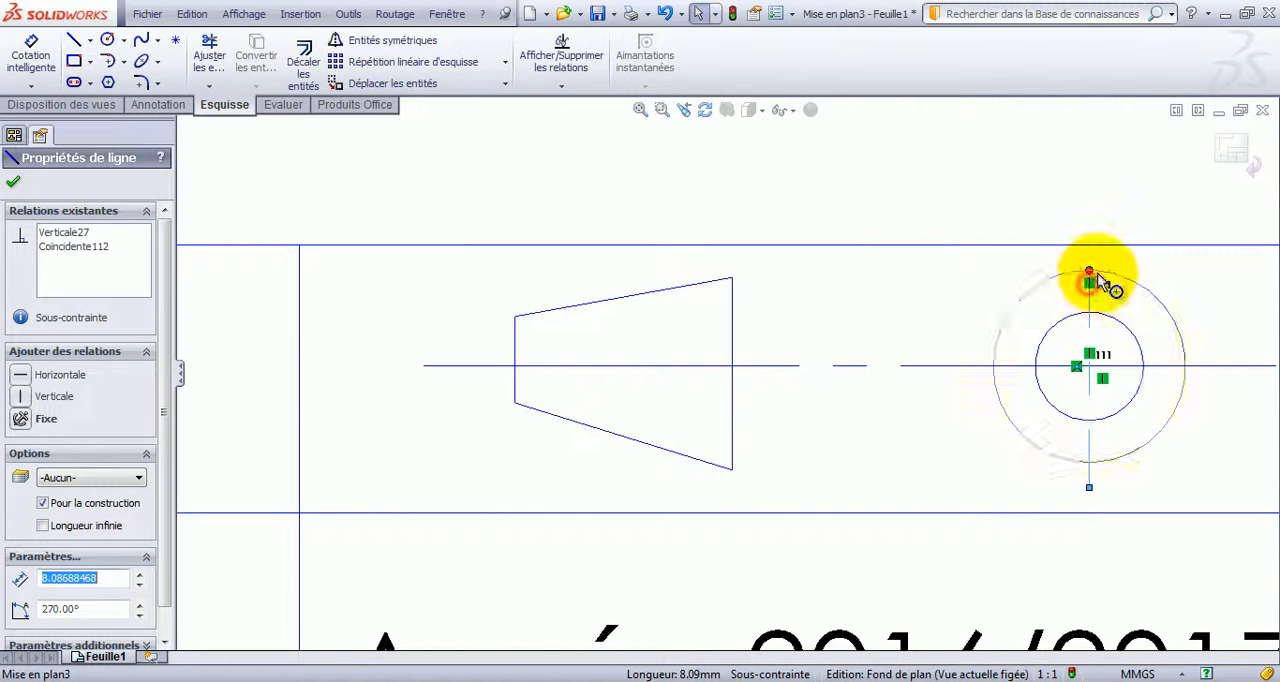
left_click(1089, 270)
left_click_drag(1089, 254, 1090, 259)
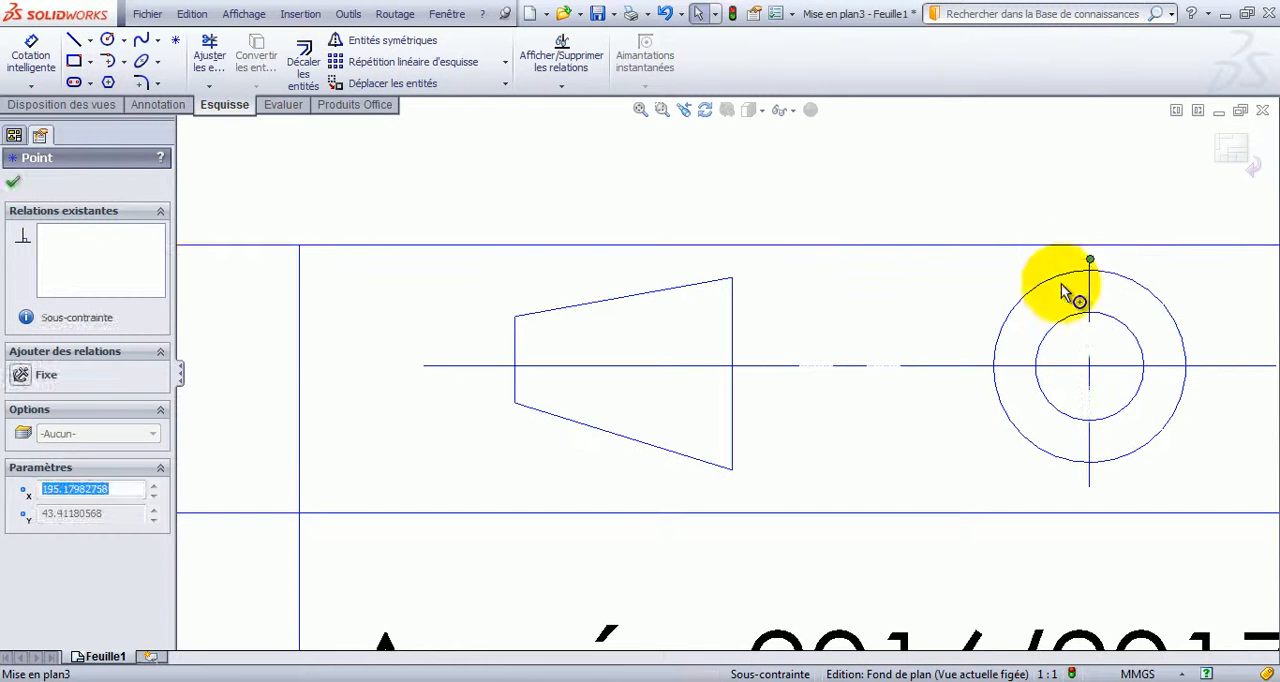
scroll(875, 395, "up", 6)
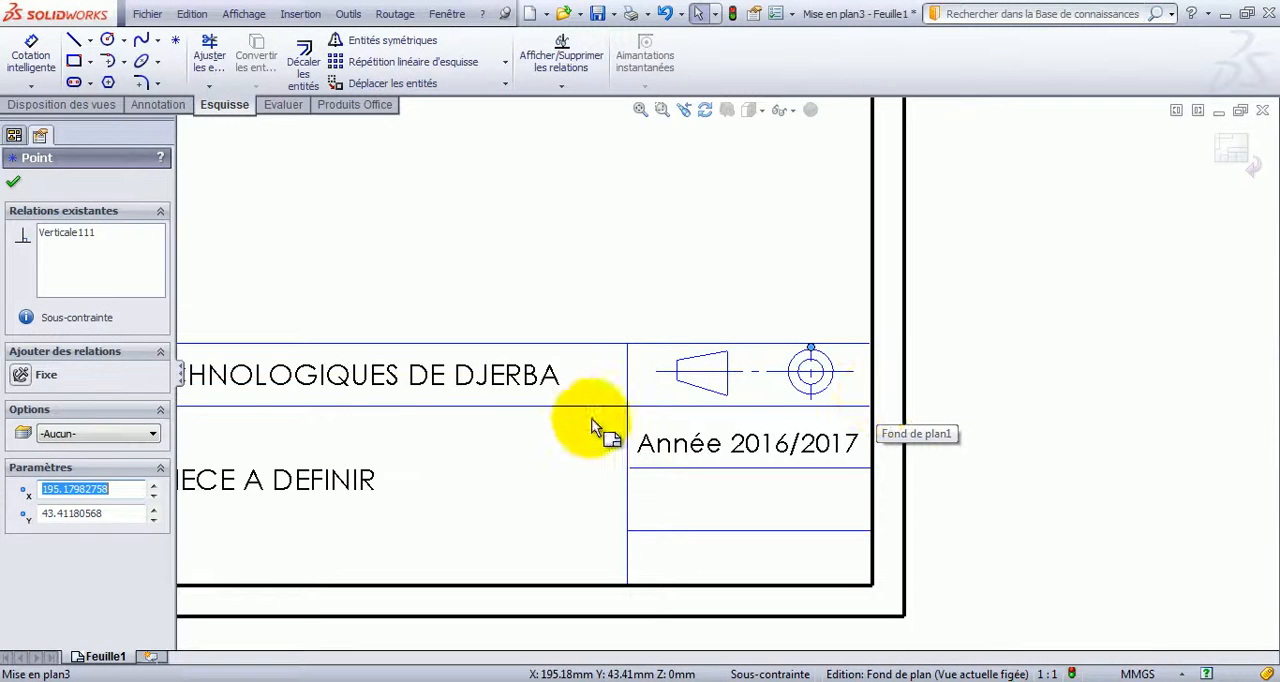
scroll(591, 425, "up", 3)
scroll(560, 405, "down", 1)
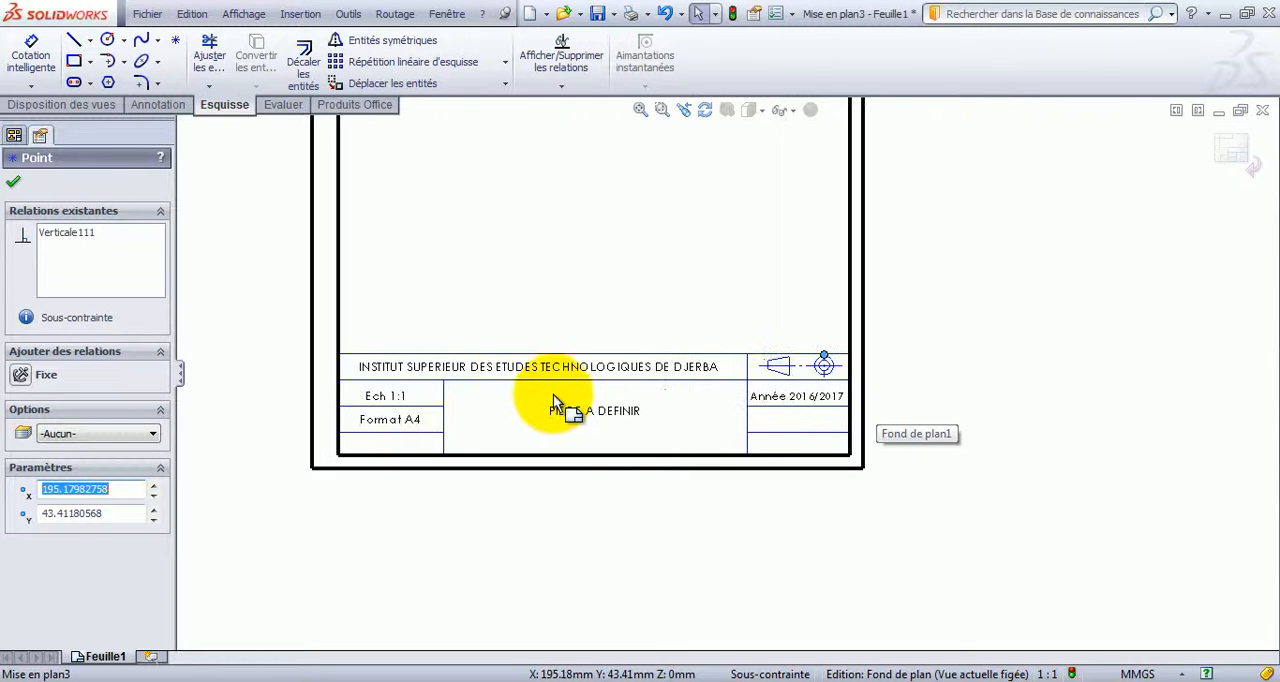
left_click(16, 183)
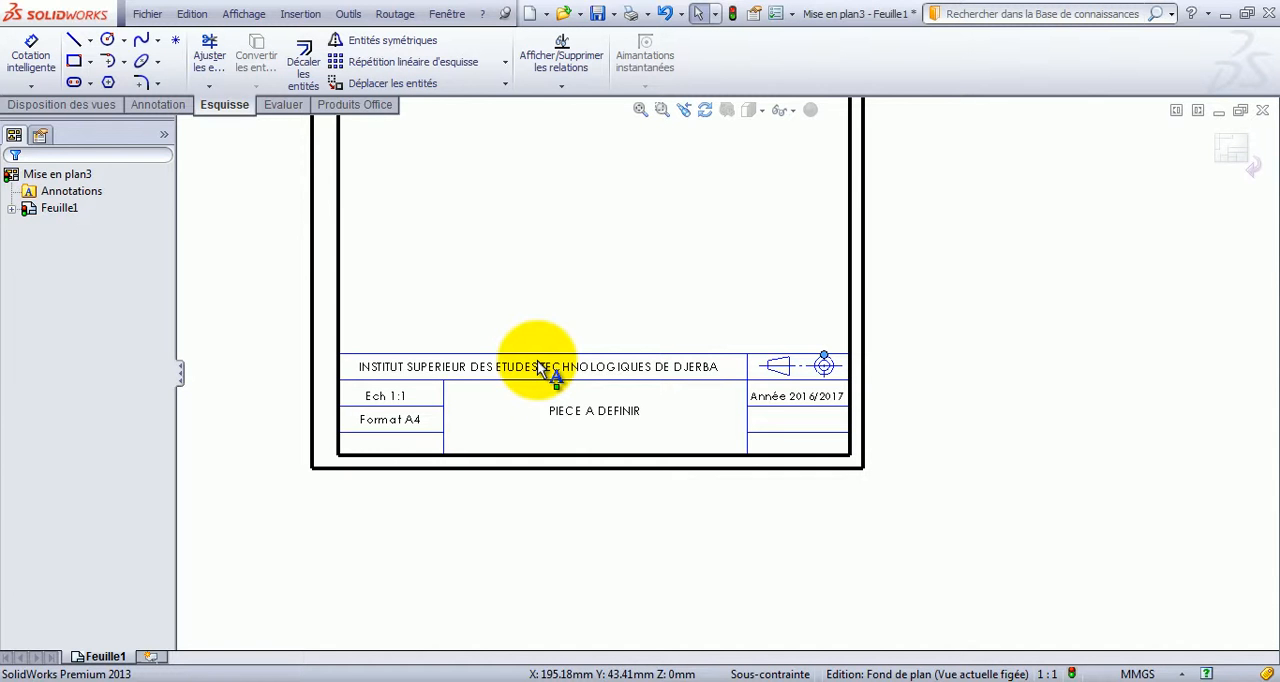
Save the finished sheet format as "cartouche personnel" in the french sheetformat folder.
left_click(147, 15)
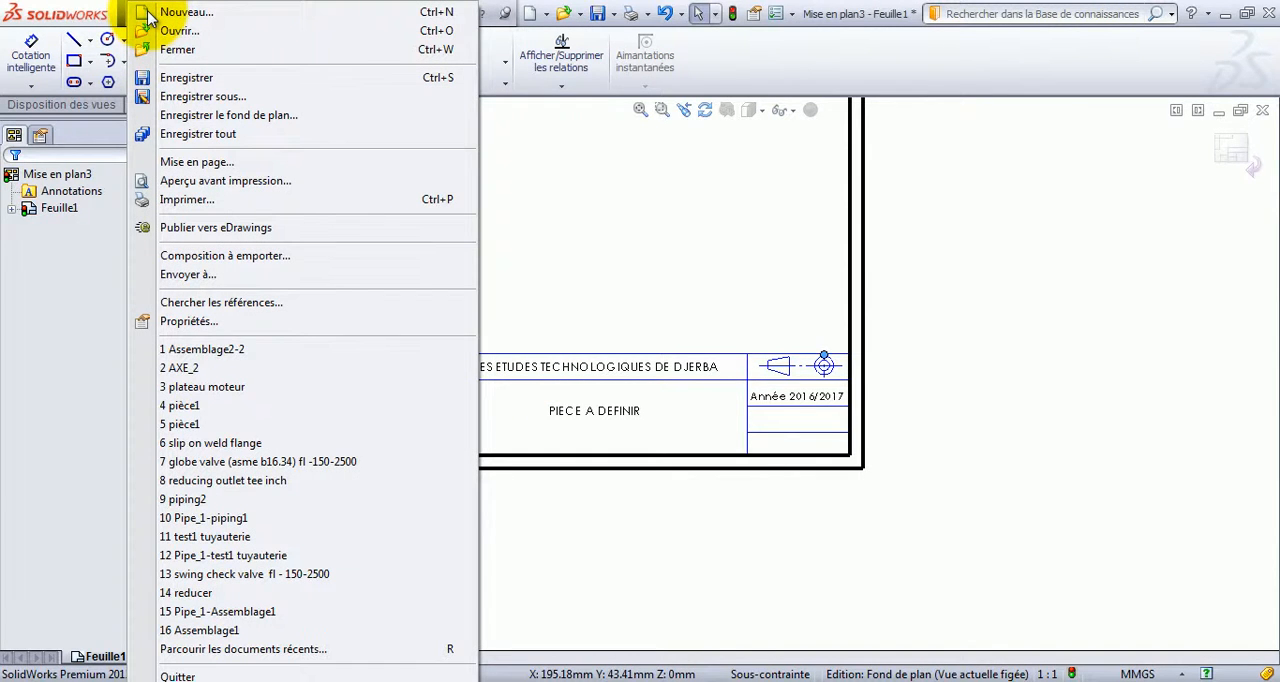
left_click(186, 119)
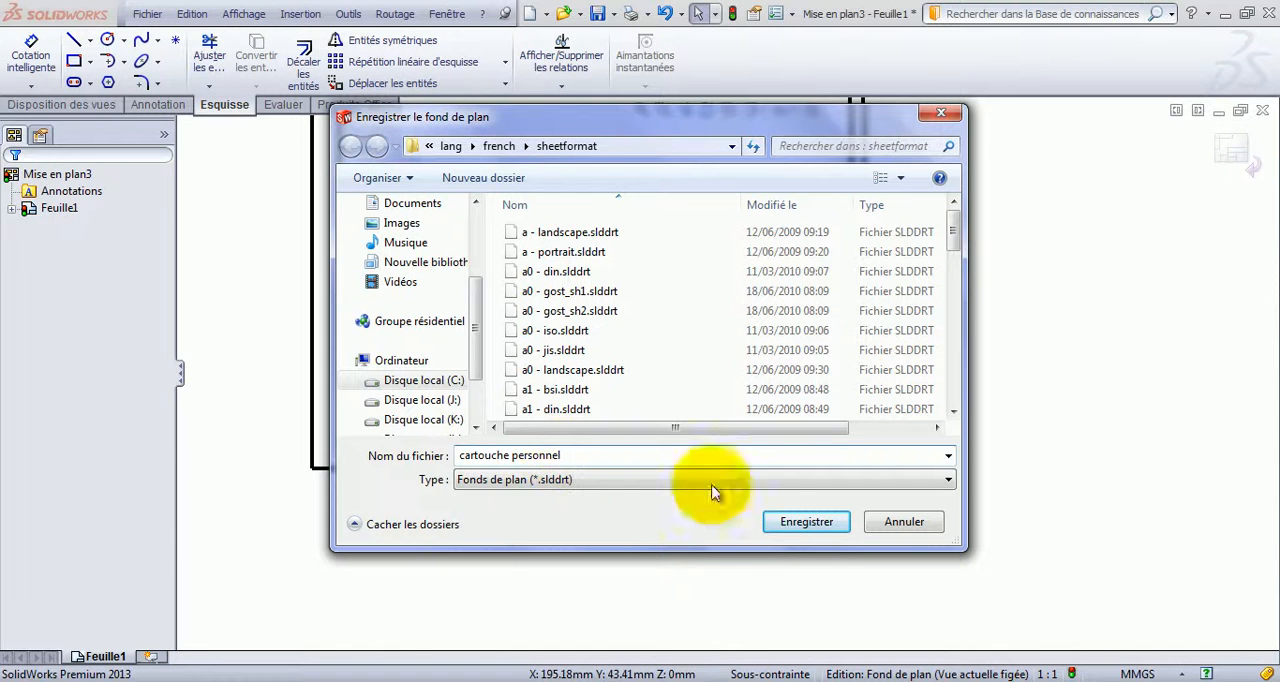
left_click(820, 523)
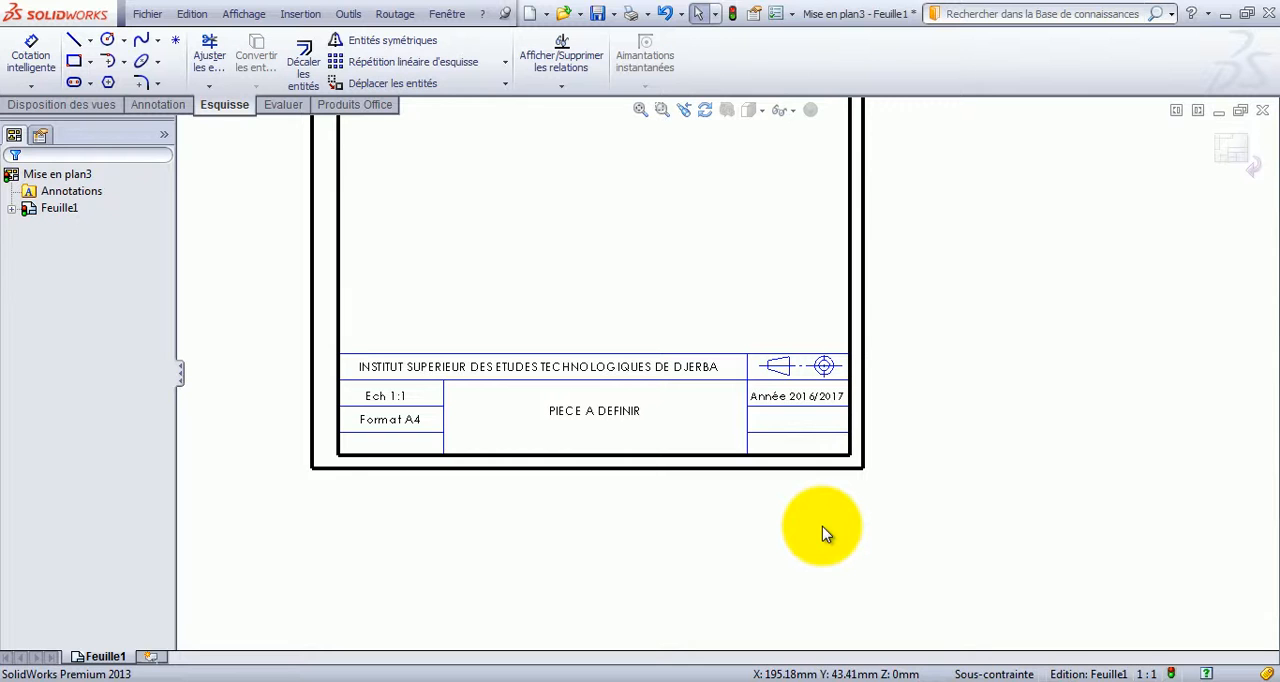
Leave sheet format editing and close the drawing without saving its changes.
left_click(1235, 152)
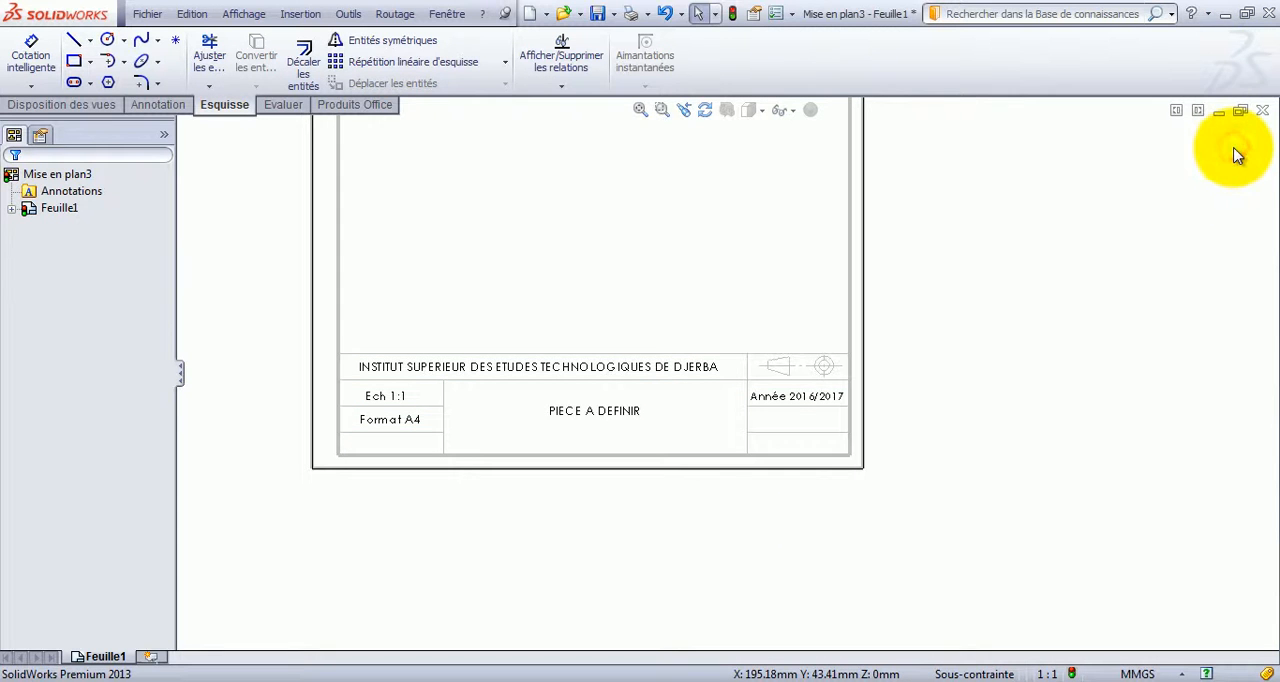
left_click(1263, 112)
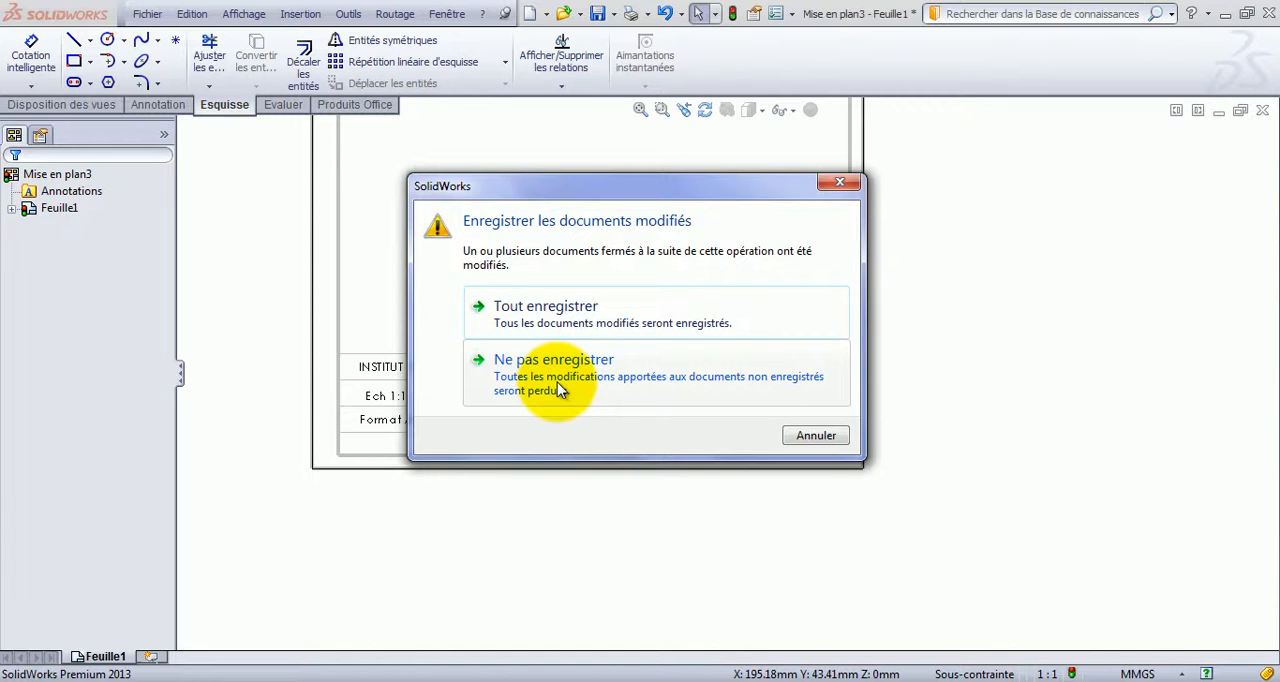
left_click(558, 383)
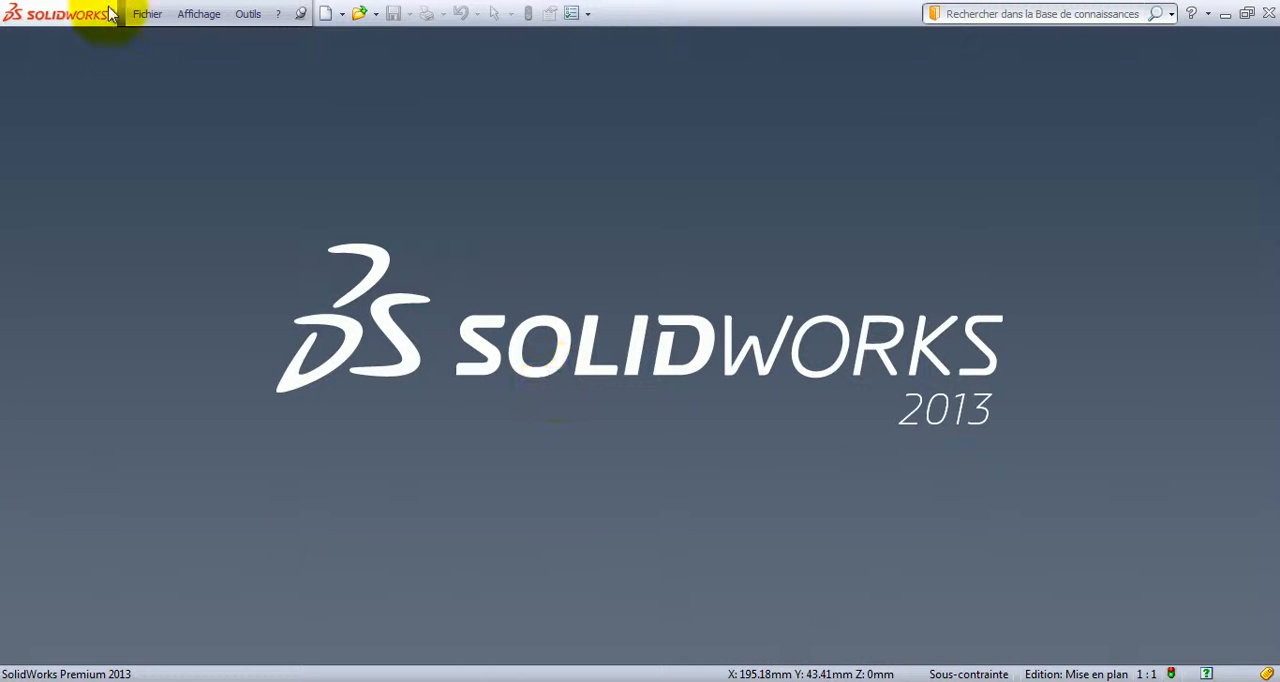
Open the recent part AXE_2 and create a new drawing from it.
left_click(146, 14)
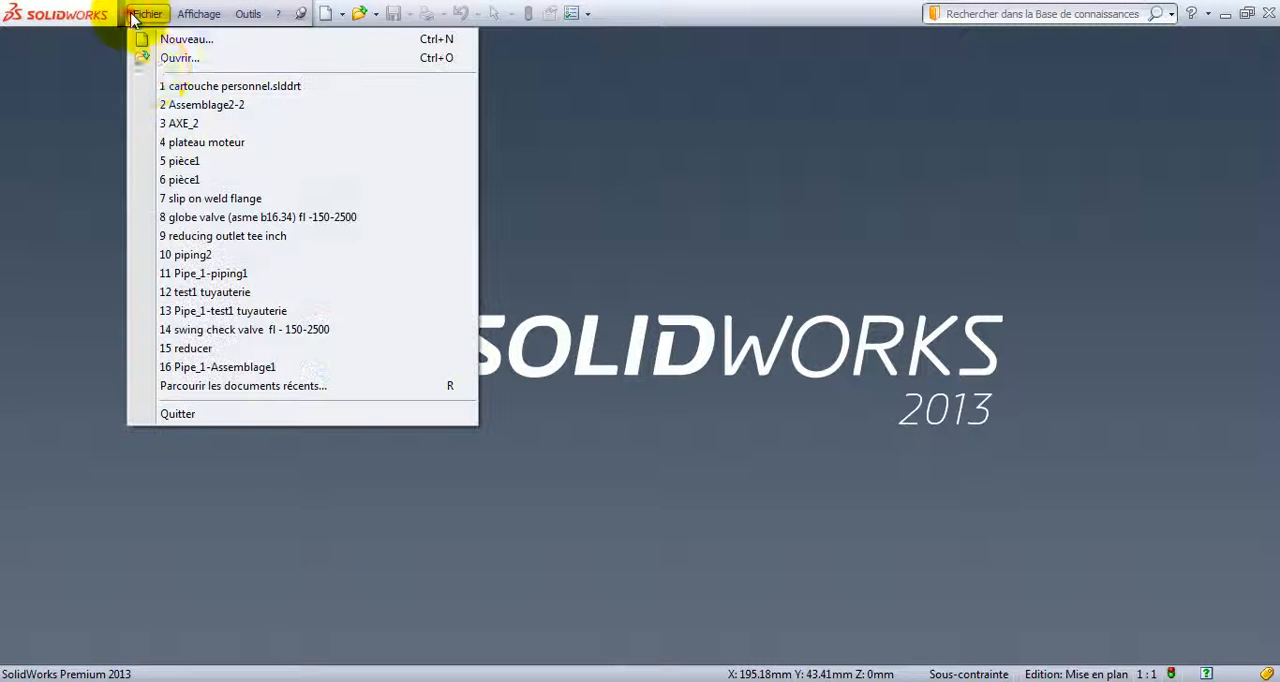
left_click(205, 123)
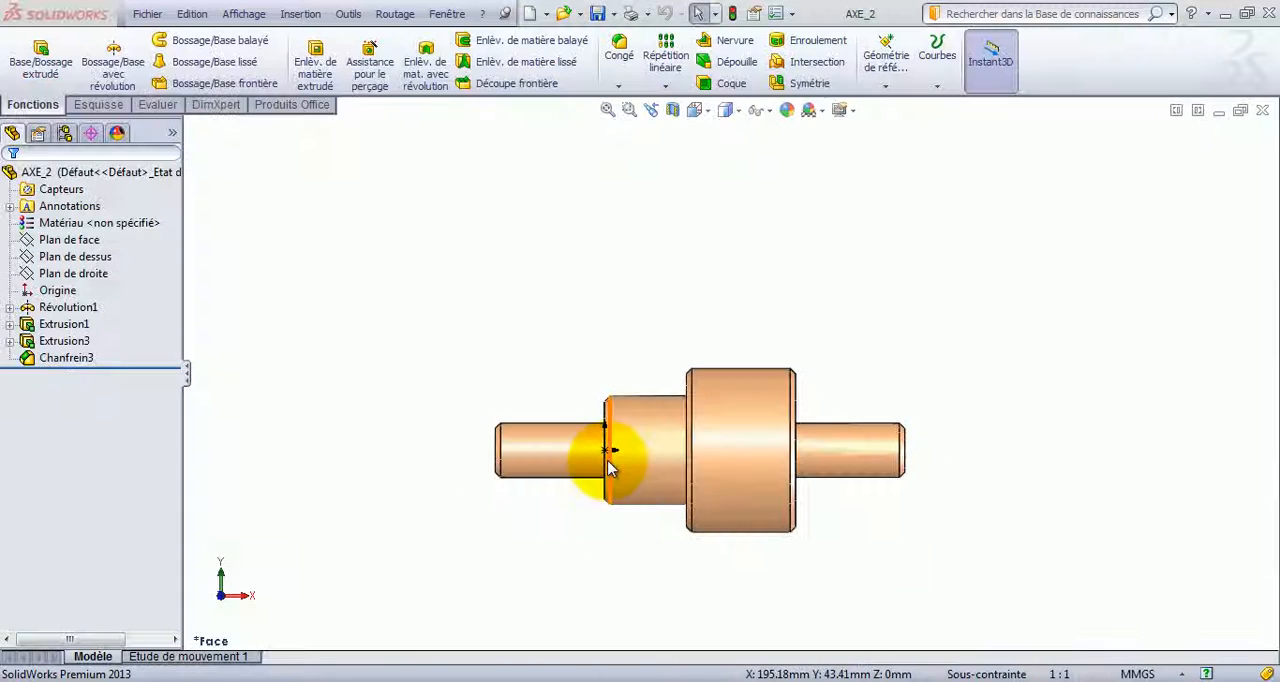
left_click(150, 14)
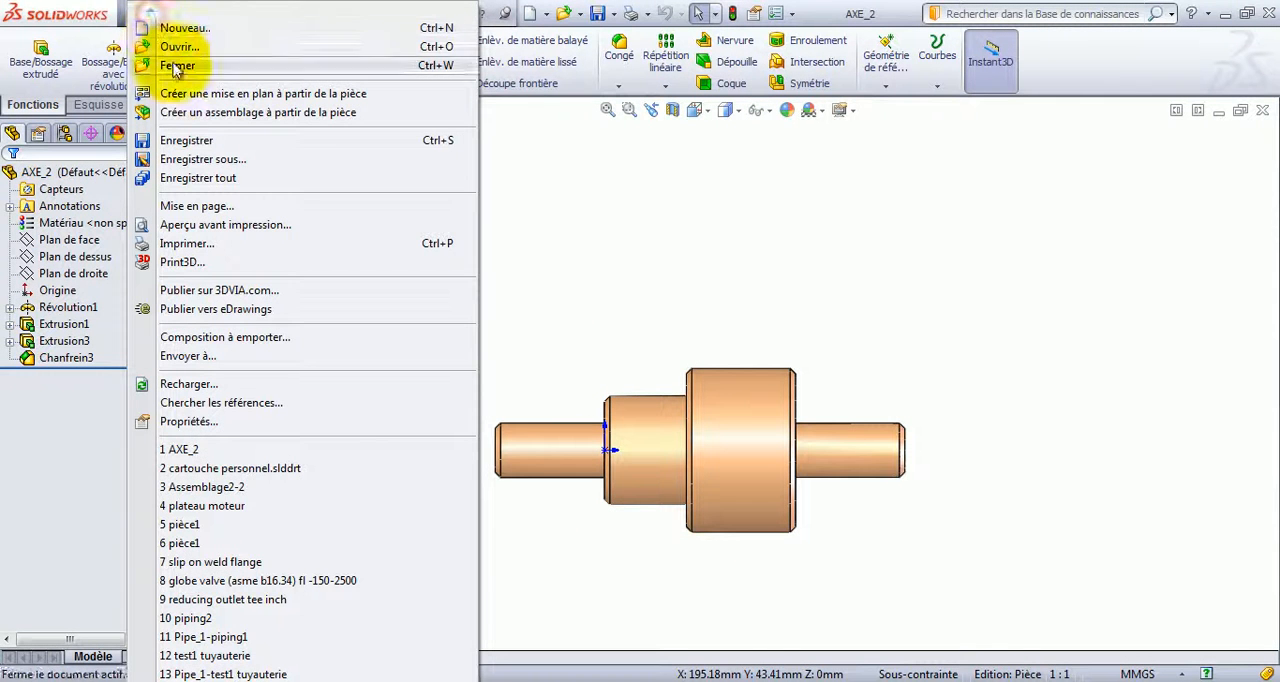
left_click(186, 94)
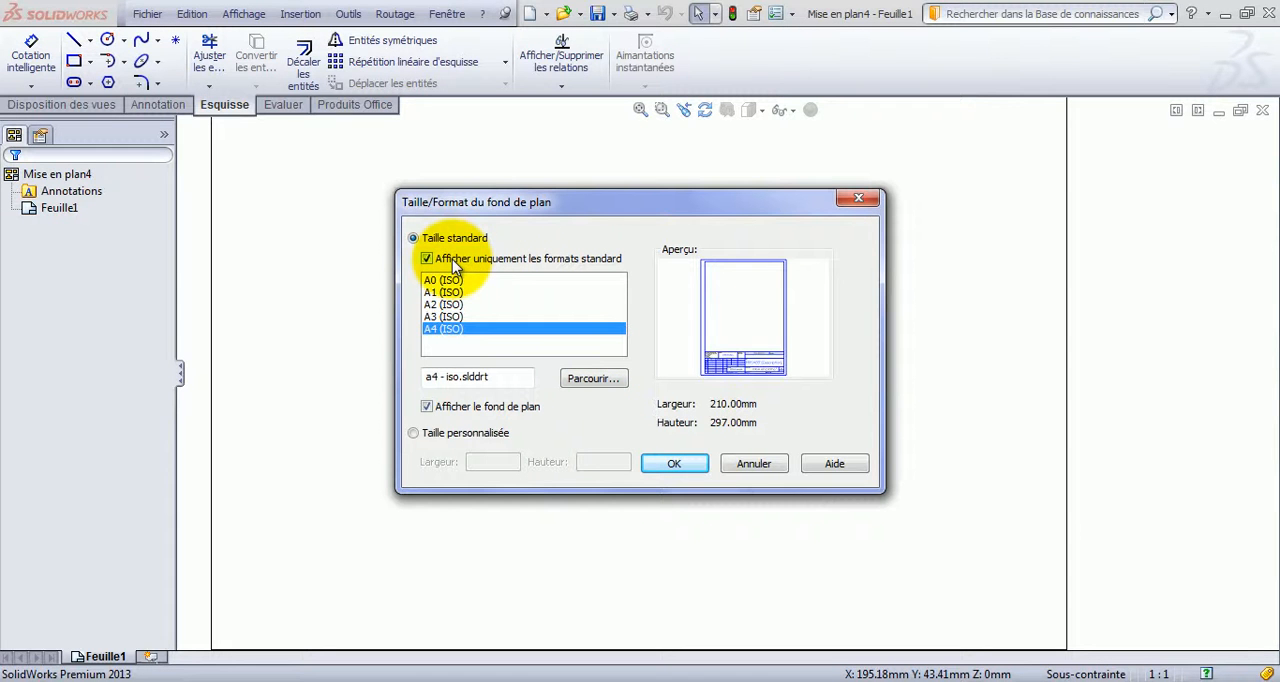
Show non-standard sheet formats as well and apply the "cartouche personnel" format to the new drawing.
left_click(452, 259)
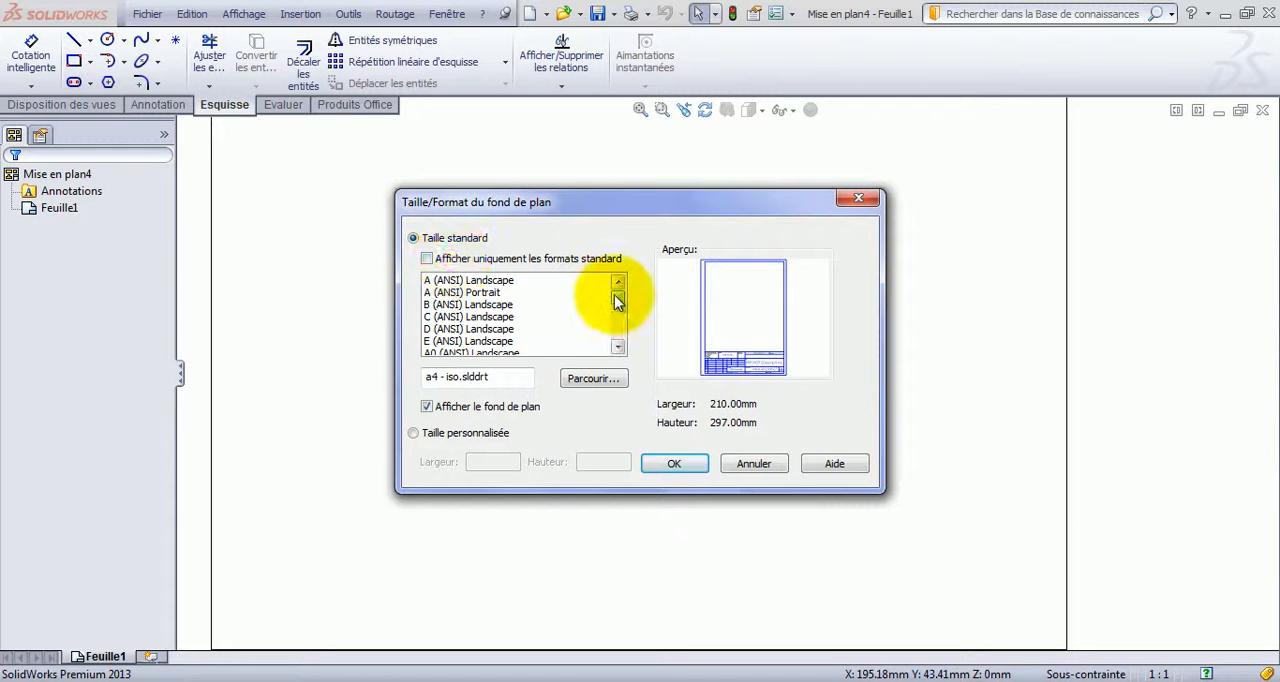
left_click_drag(616, 301, 617, 340)
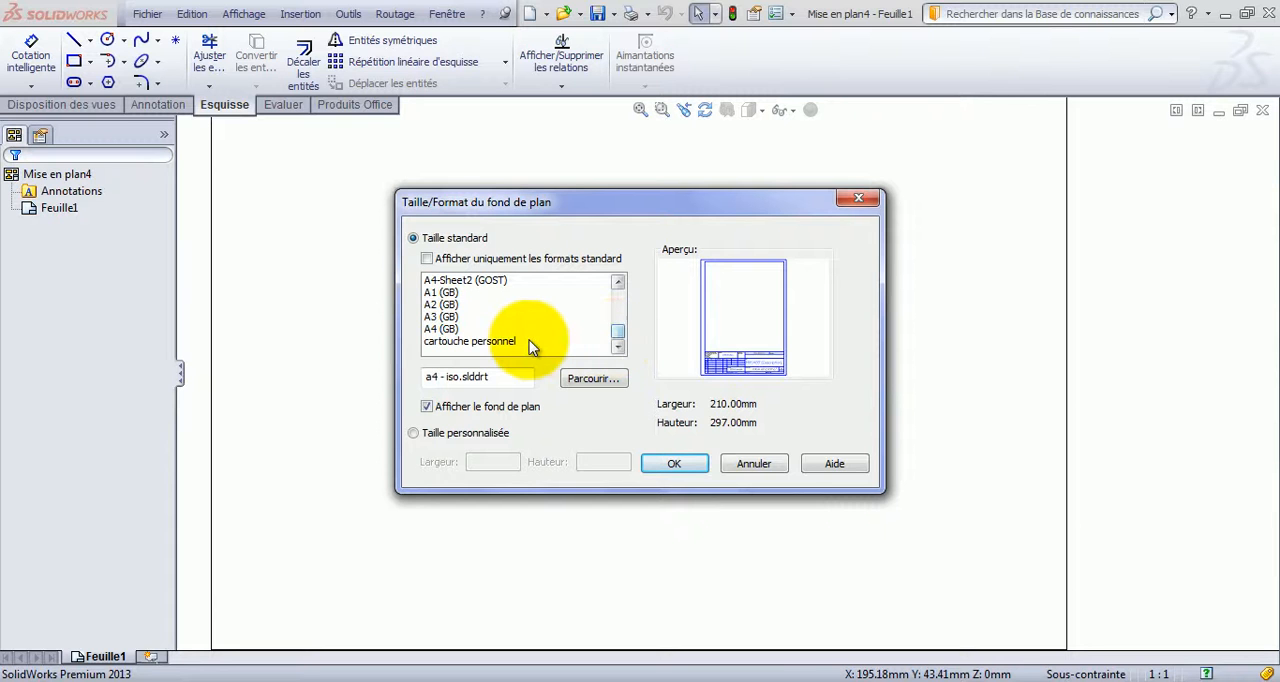
left_click(483, 344)
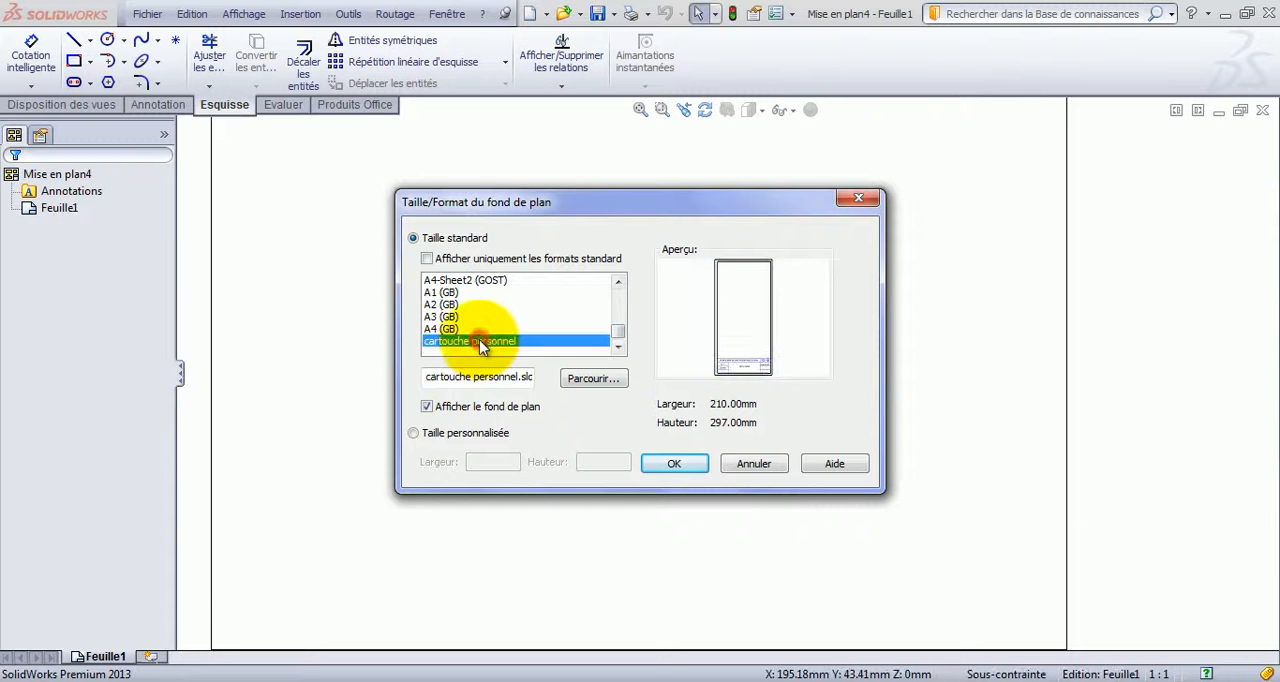
left_click(672, 463)
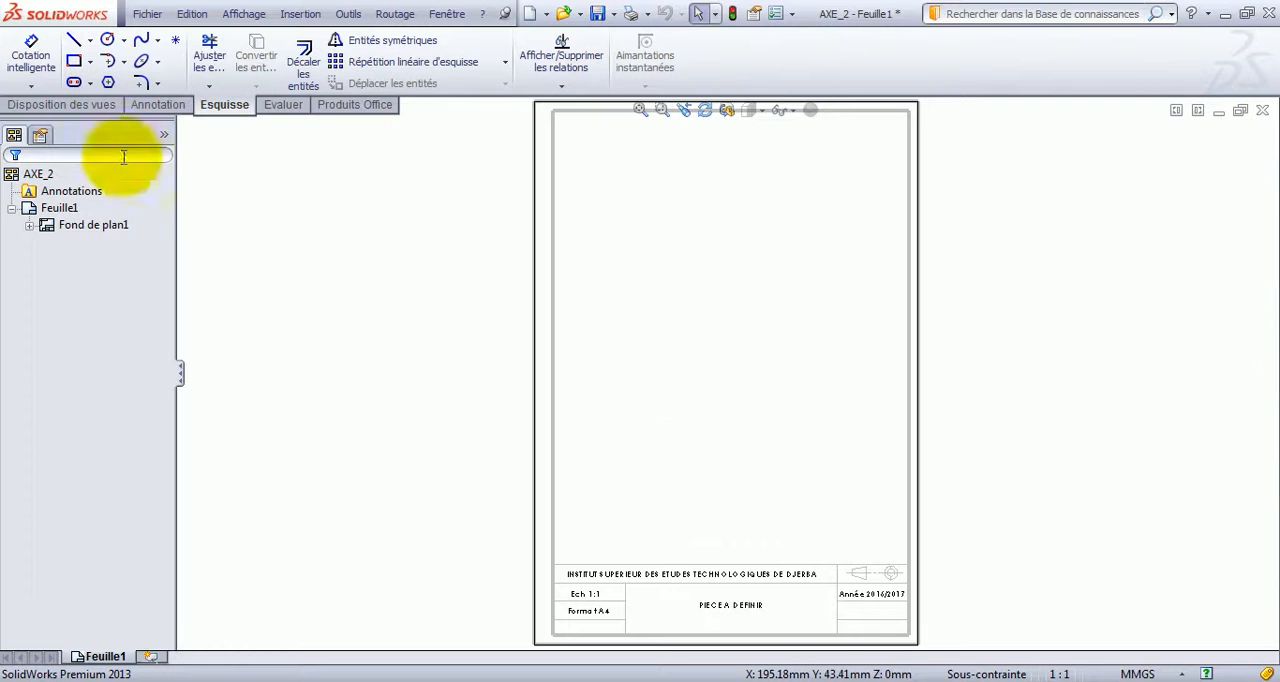
Insert a model view of the AXE_2 part with its default orientation in the upper half of the sheet.
left_click(62, 105)
left_click(73, 80)
double_click(66, 348)
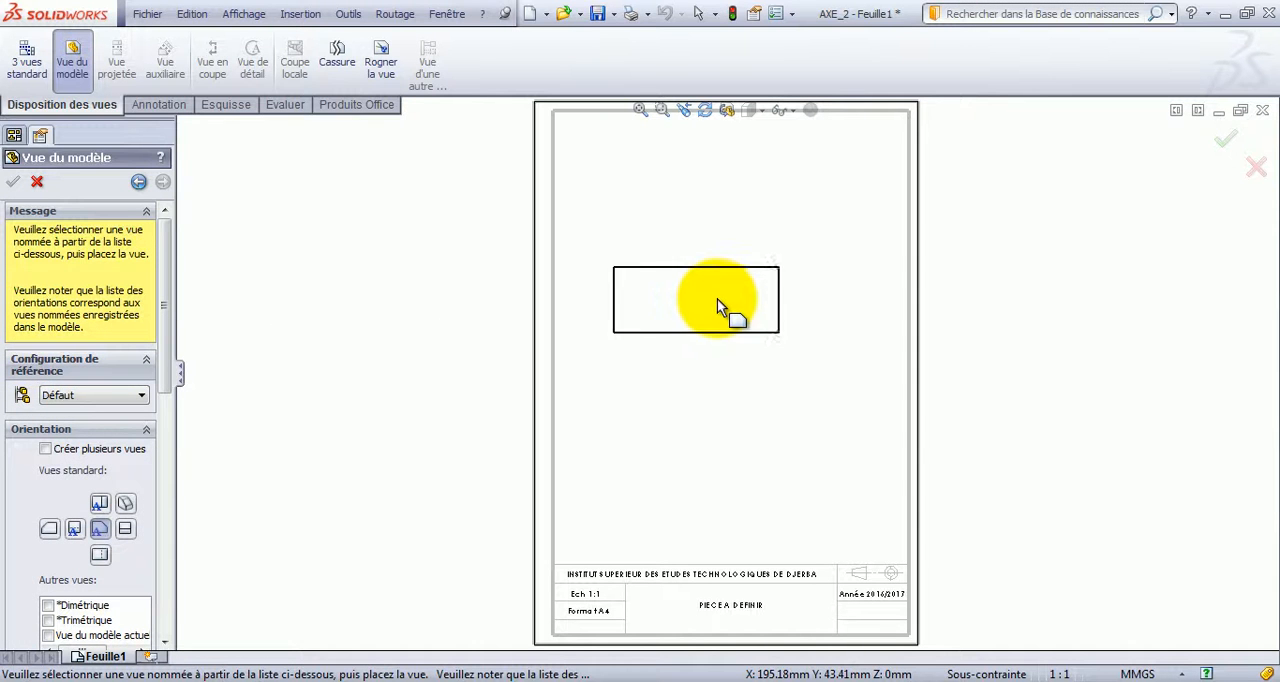
left_click(718, 300)
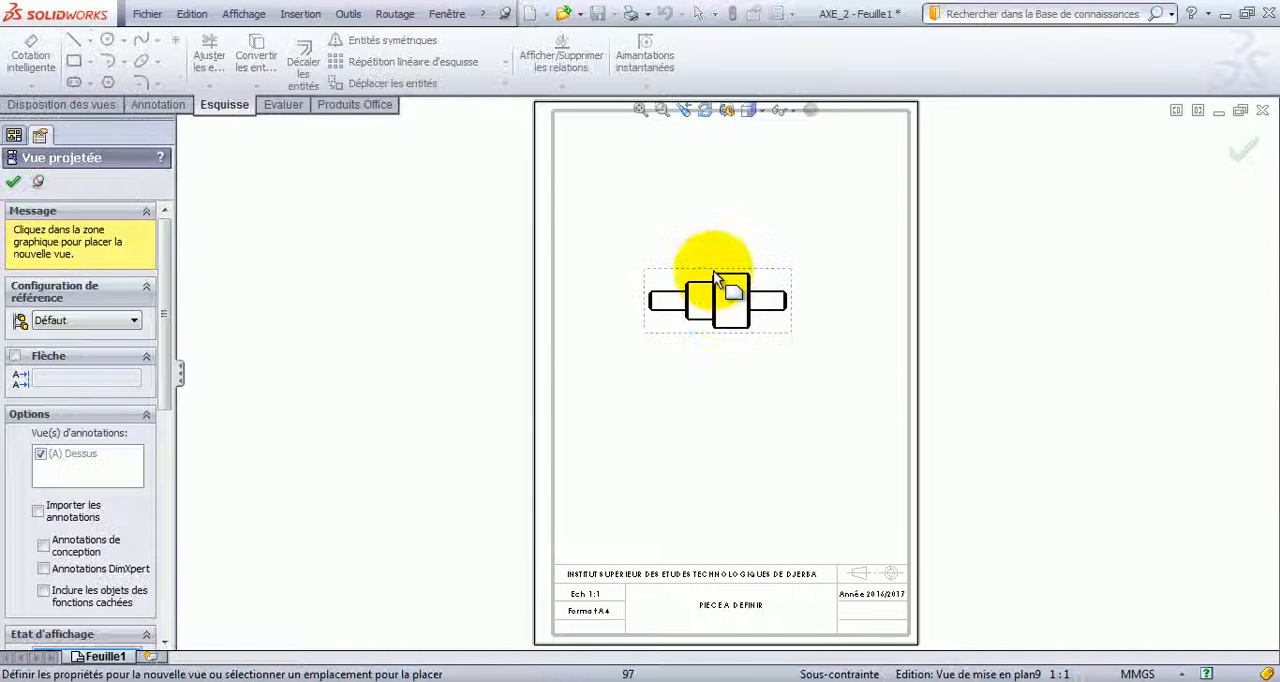
left_click_drag(165, 339, 171, 484)
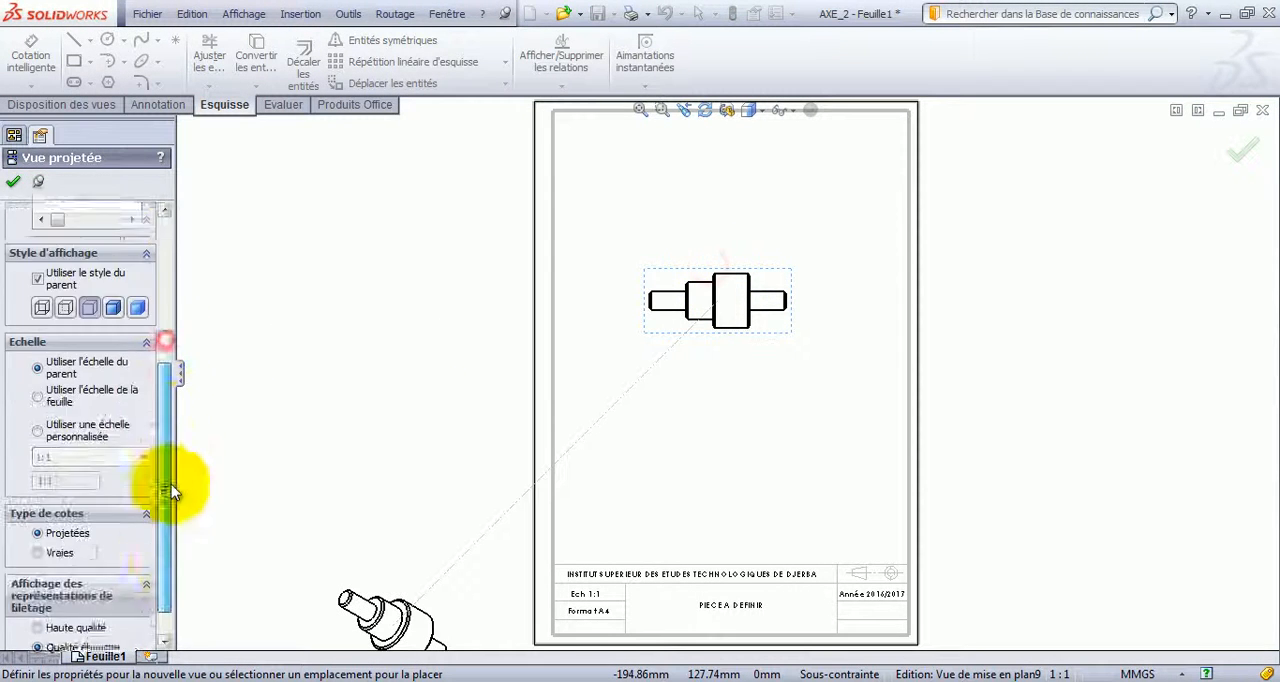
left_click(84, 404)
left_click(80, 424)
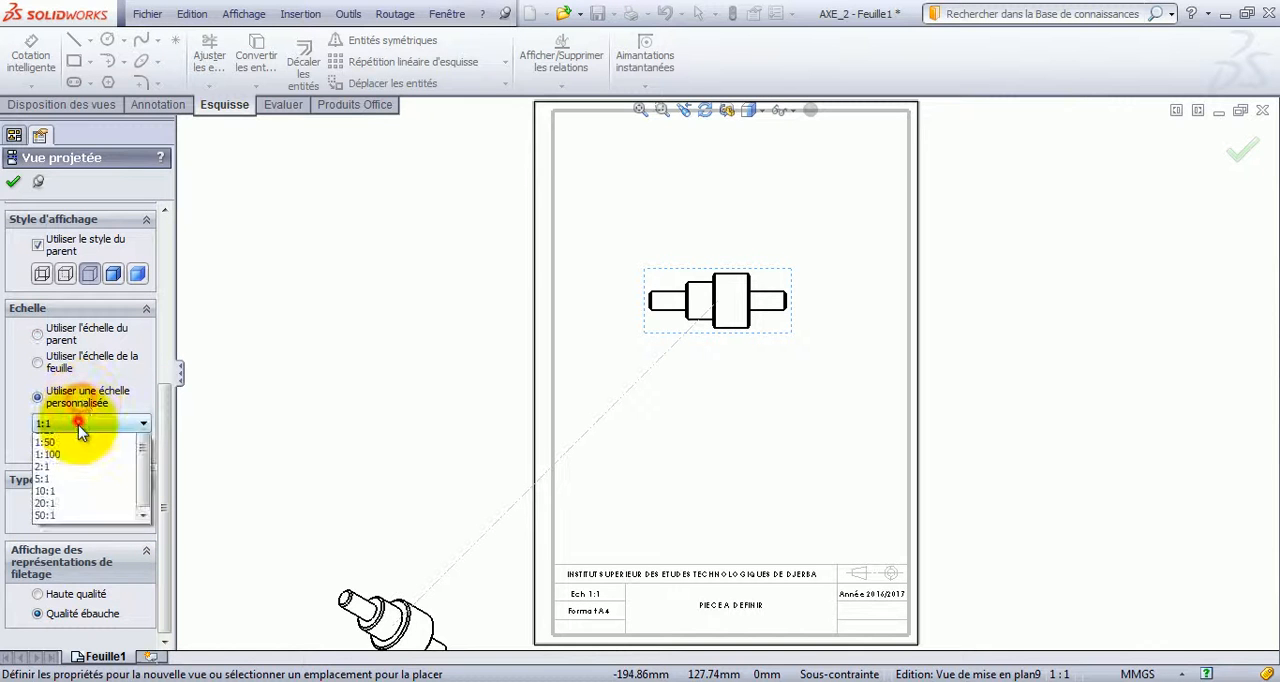
left_click(72, 545)
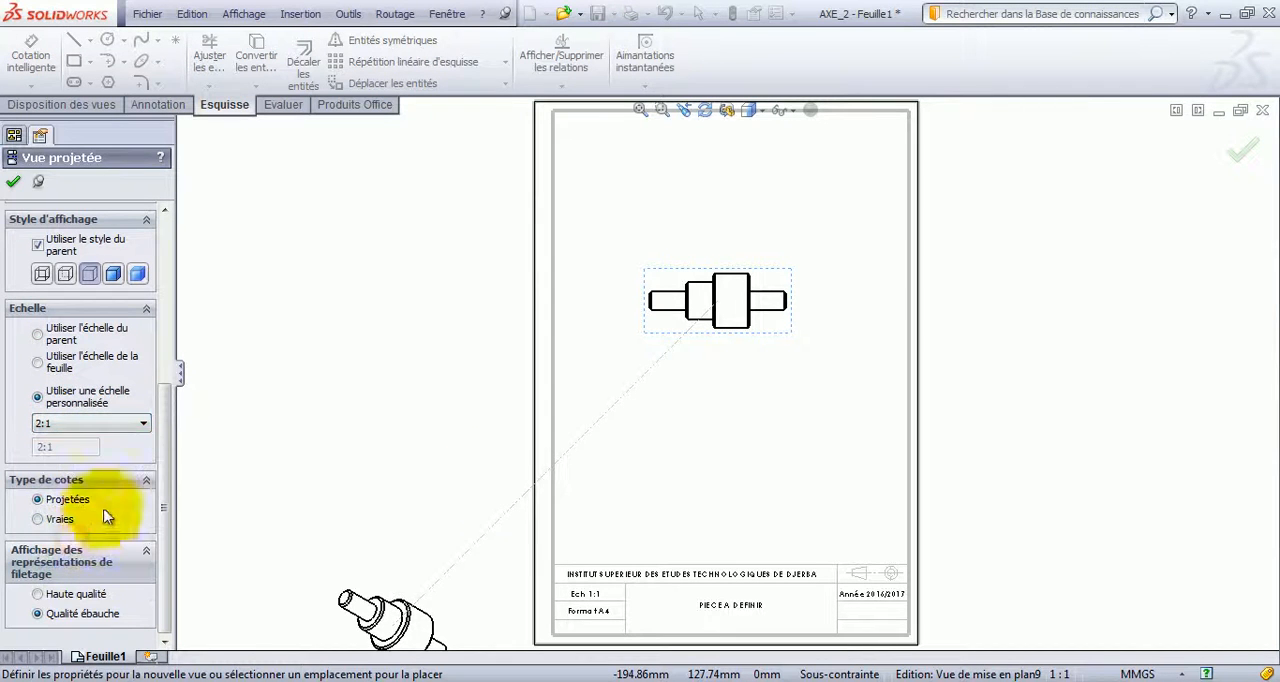
key("Escape")
Set the shaft's drawing view to a custom scale of 2:1 and confirm its properties.
left_click(772, 327)
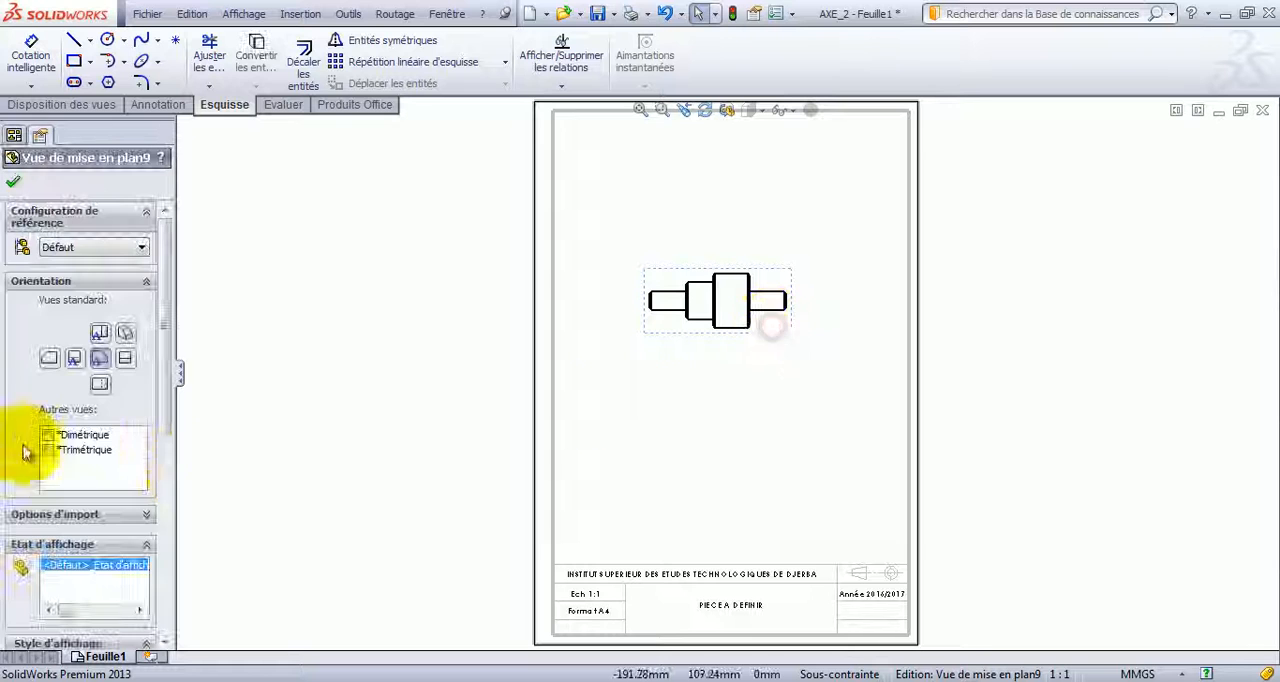
left_click_drag(181, 384, 156, 527)
left_click(95, 445)
left_click(55, 469)
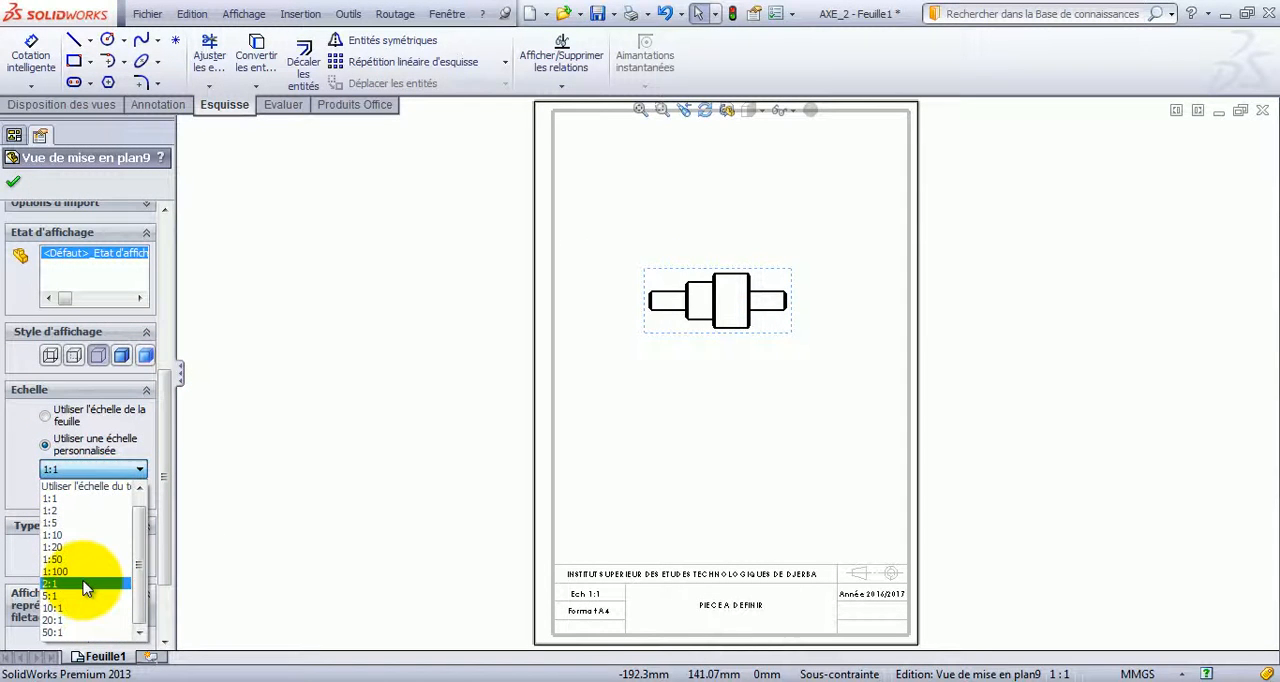
left_click(86, 584)
left_click(13, 181)
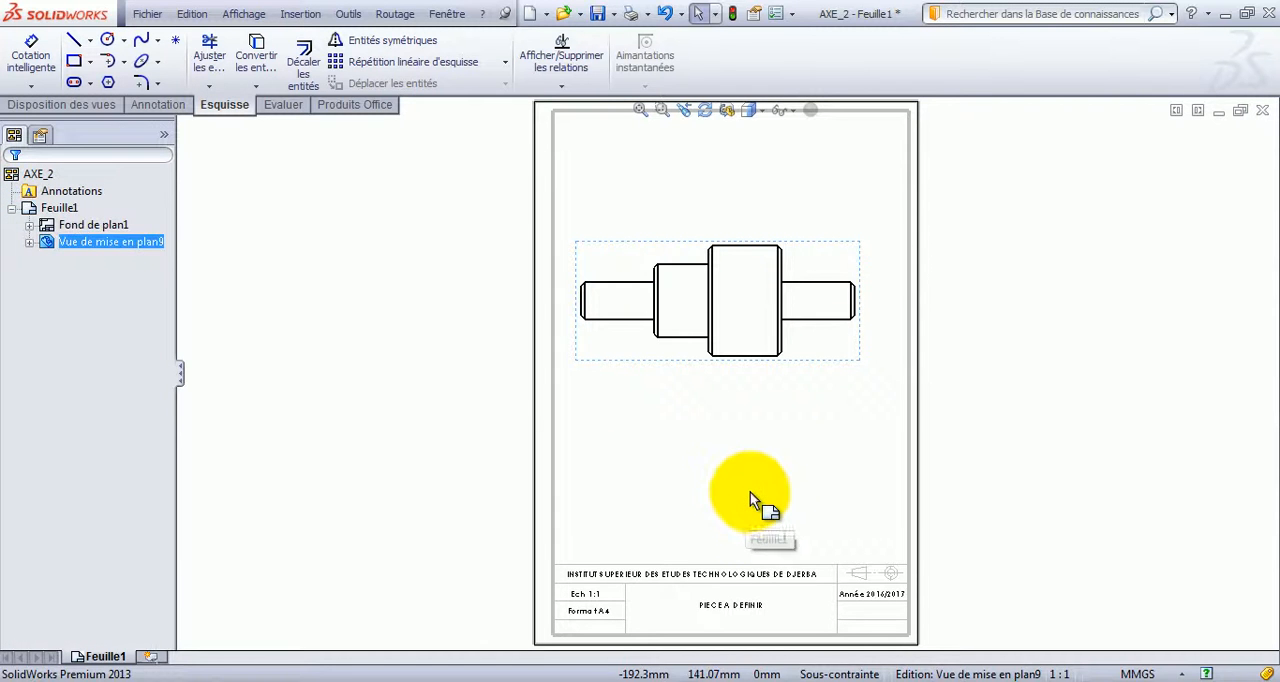
Examine the custom title block of the new drawing sheet up close.
left_click(745, 512)
scroll(764, 535, "down", 5)
scroll(764, 535, "up", 5)
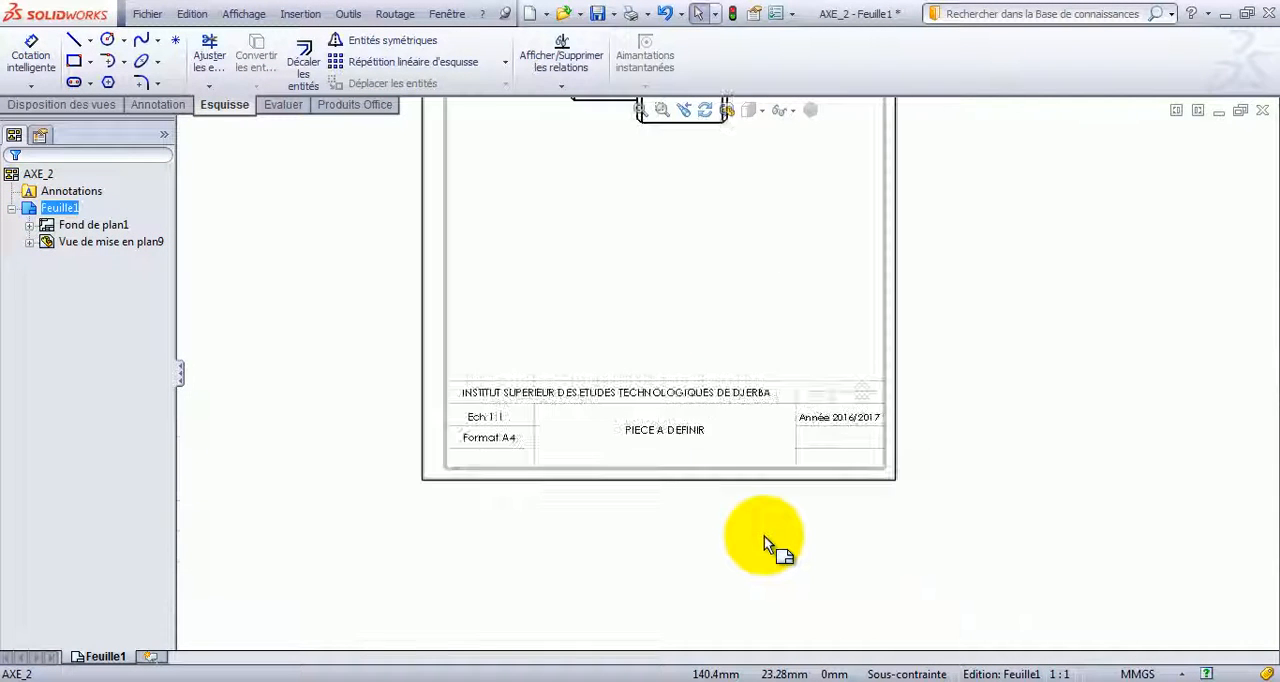
scroll(715, 362, "down", 3)
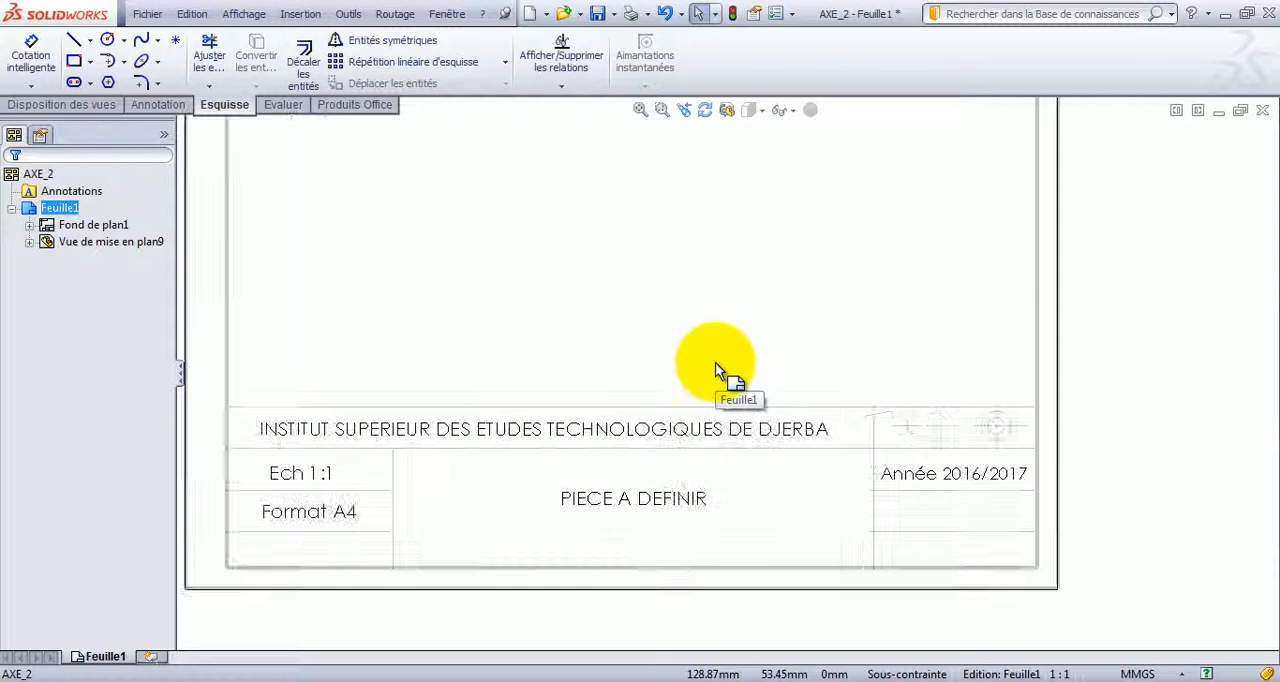